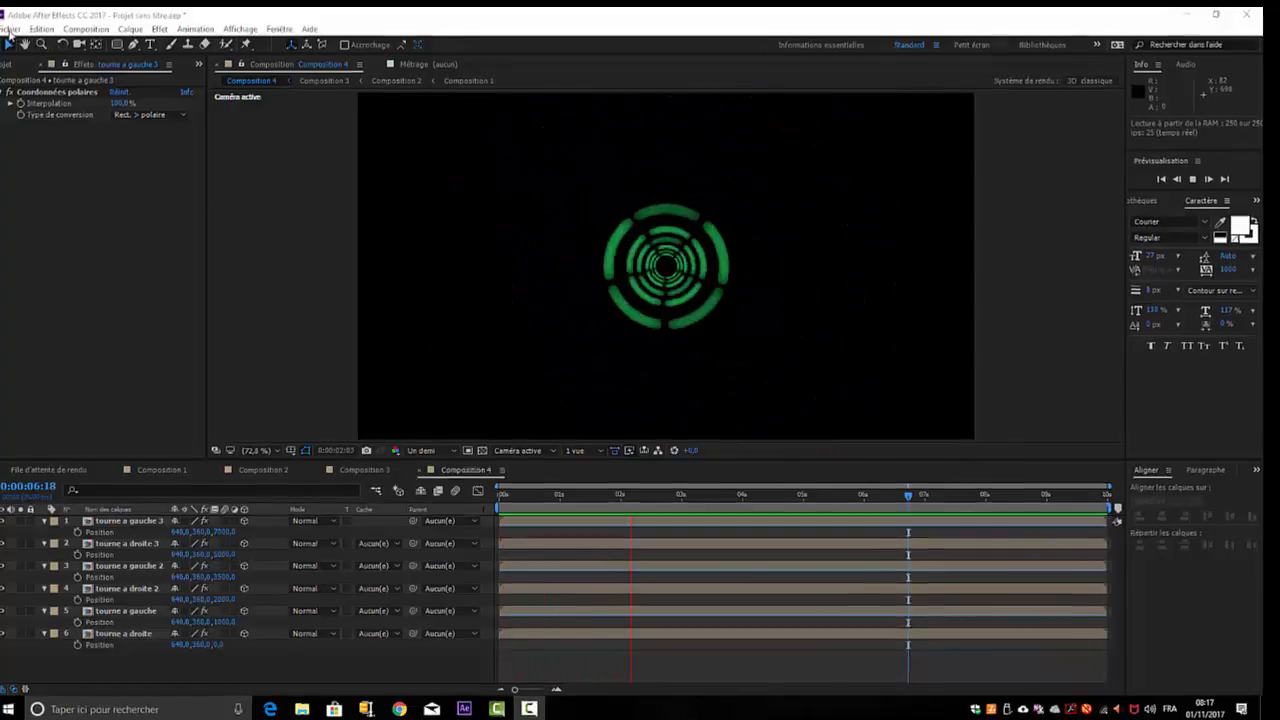
# Close the current project without saving its changes
pyautogui.click(9, 29)
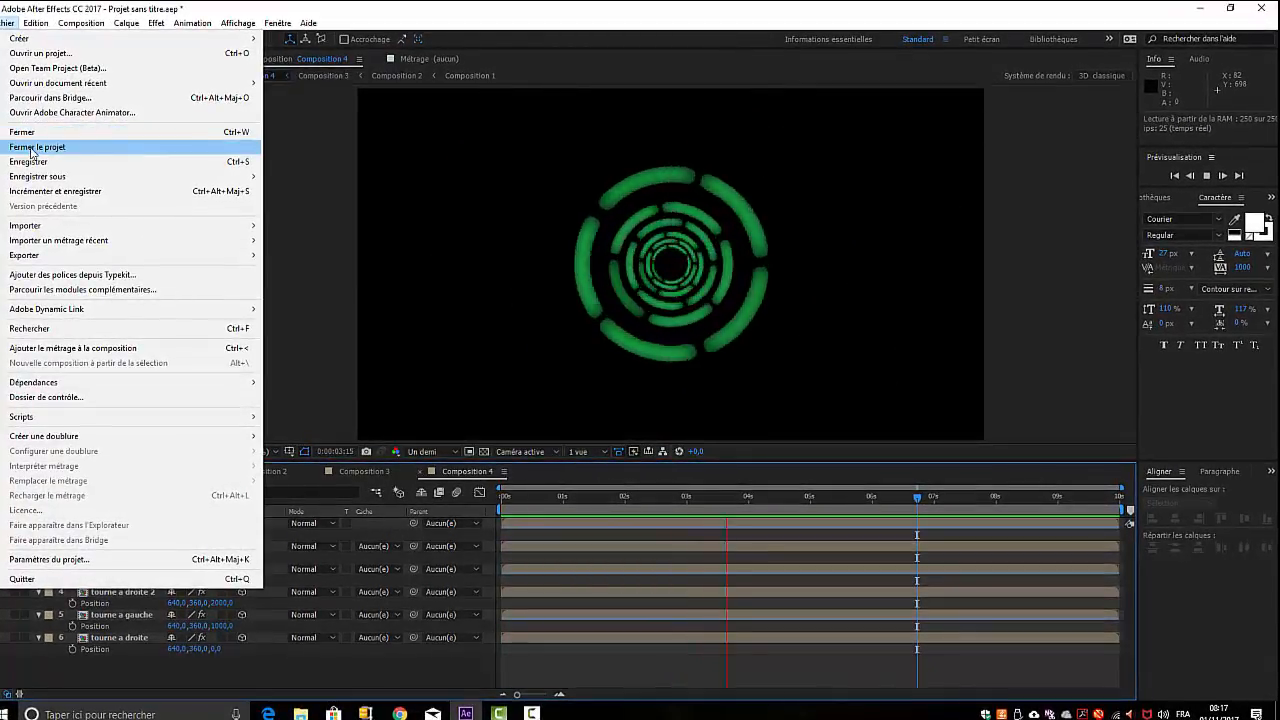
pyautogui.click(33, 148)
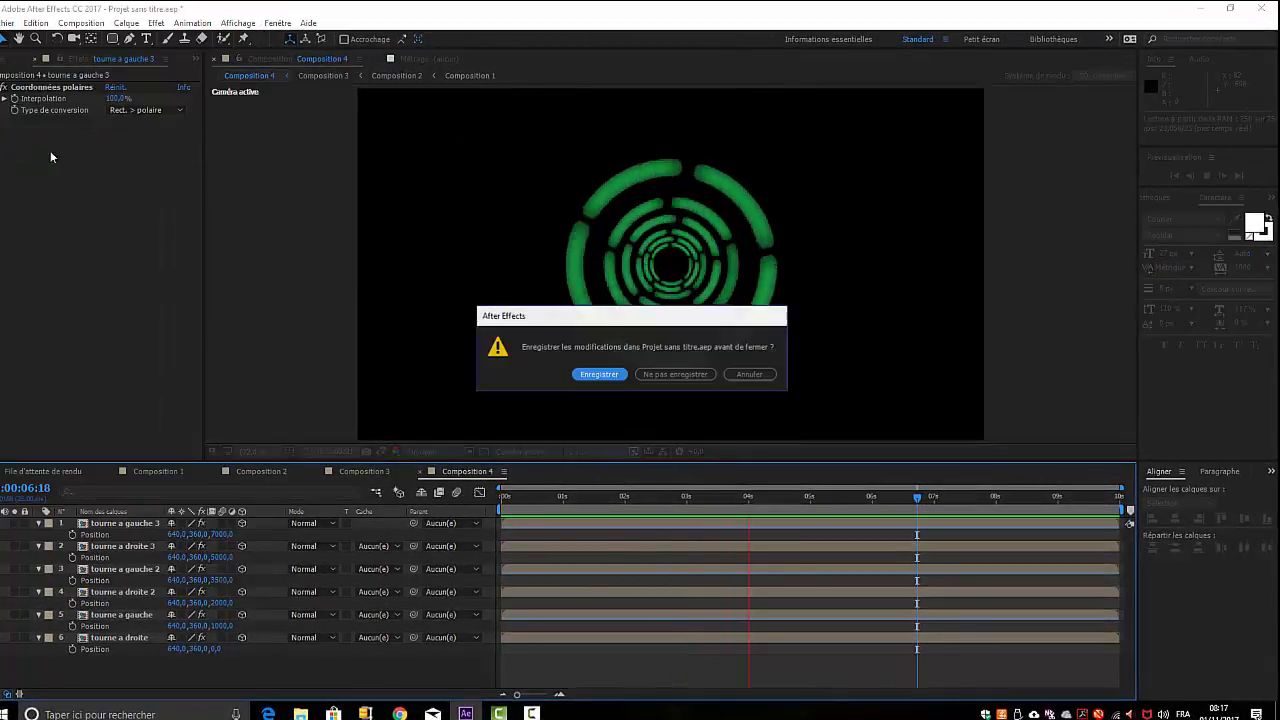
pyautogui.click(652, 374)
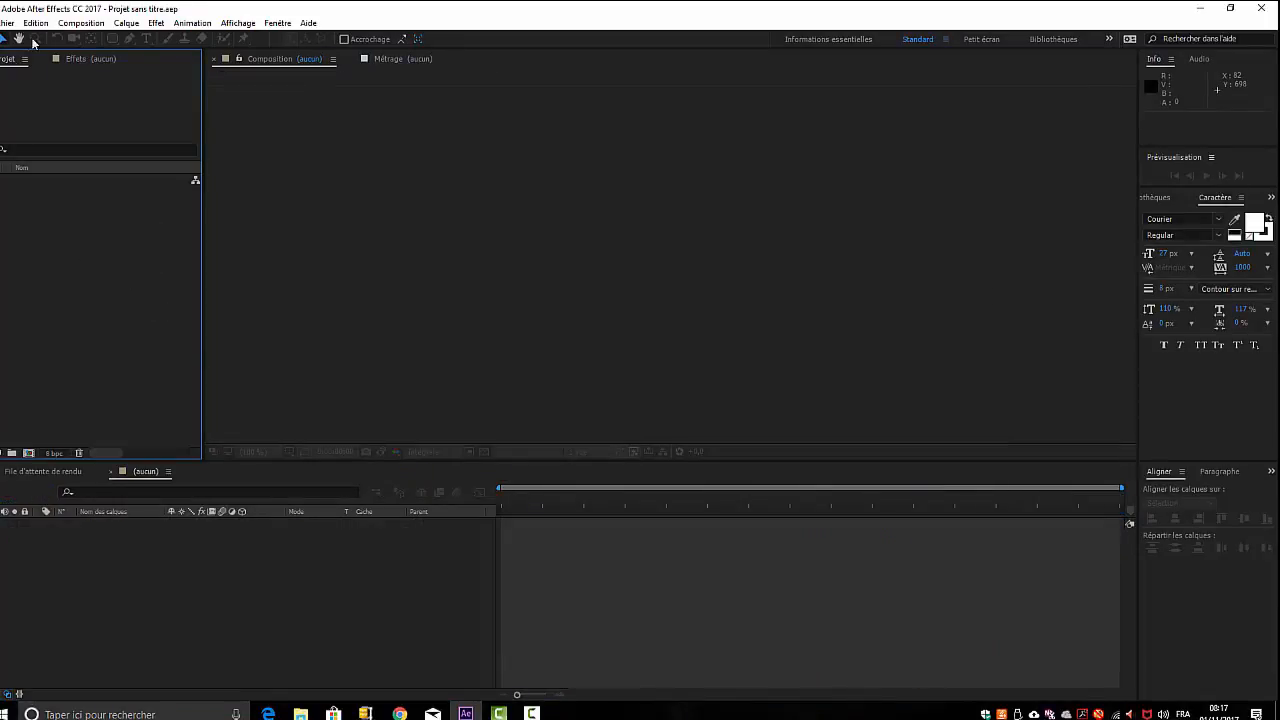
# Create a new composition 240 px wide and 240 px high
pyautogui.click(80, 24)
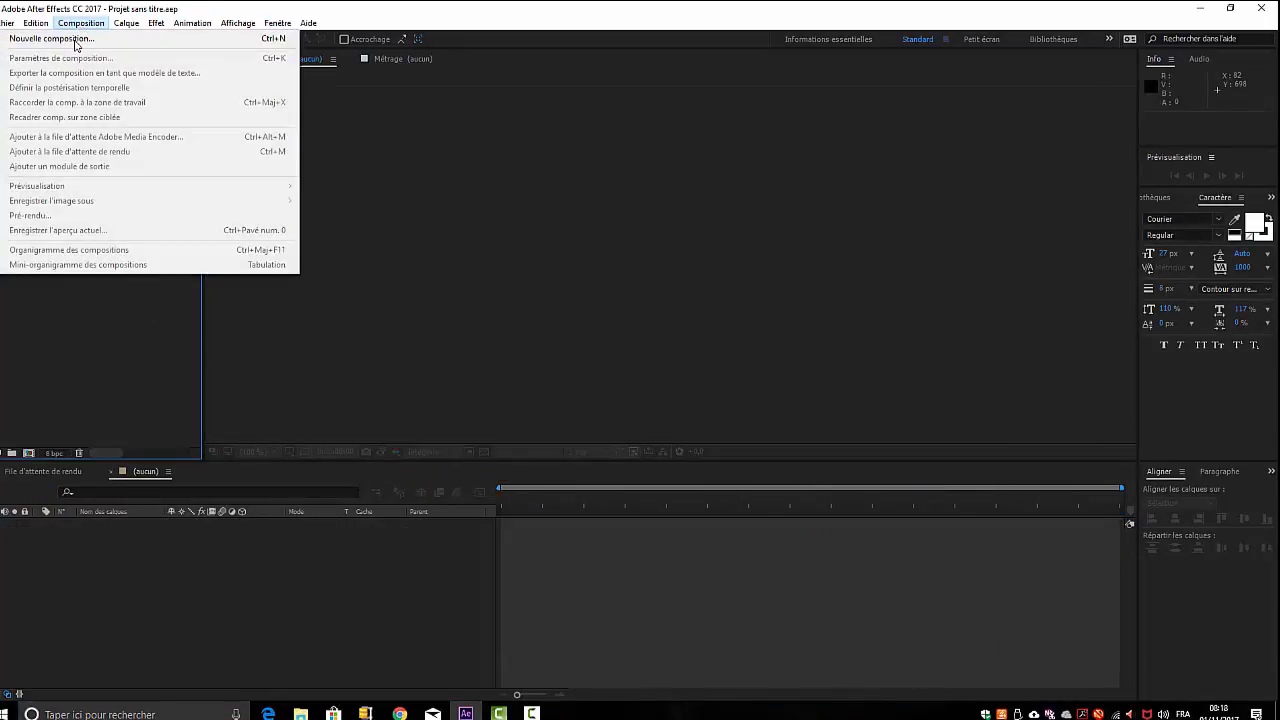
pyautogui.click(76, 40)
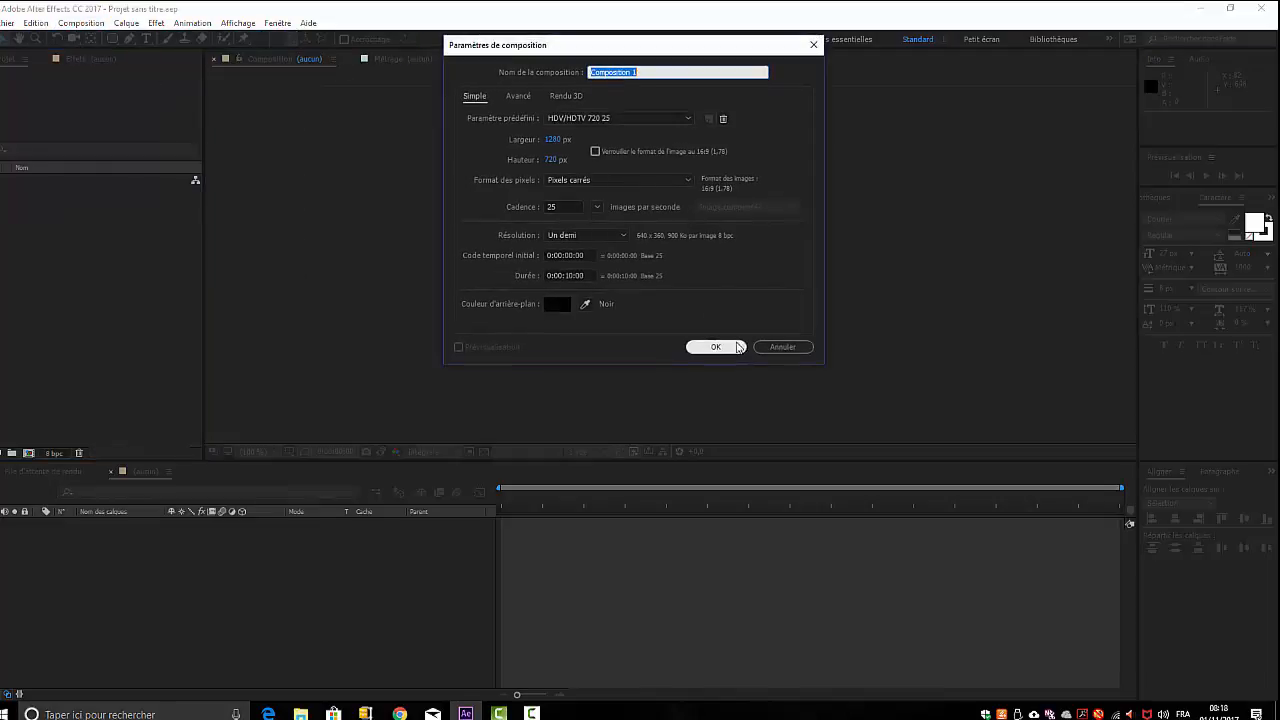
pyautogui.click(553, 139)
pyautogui.write('2')
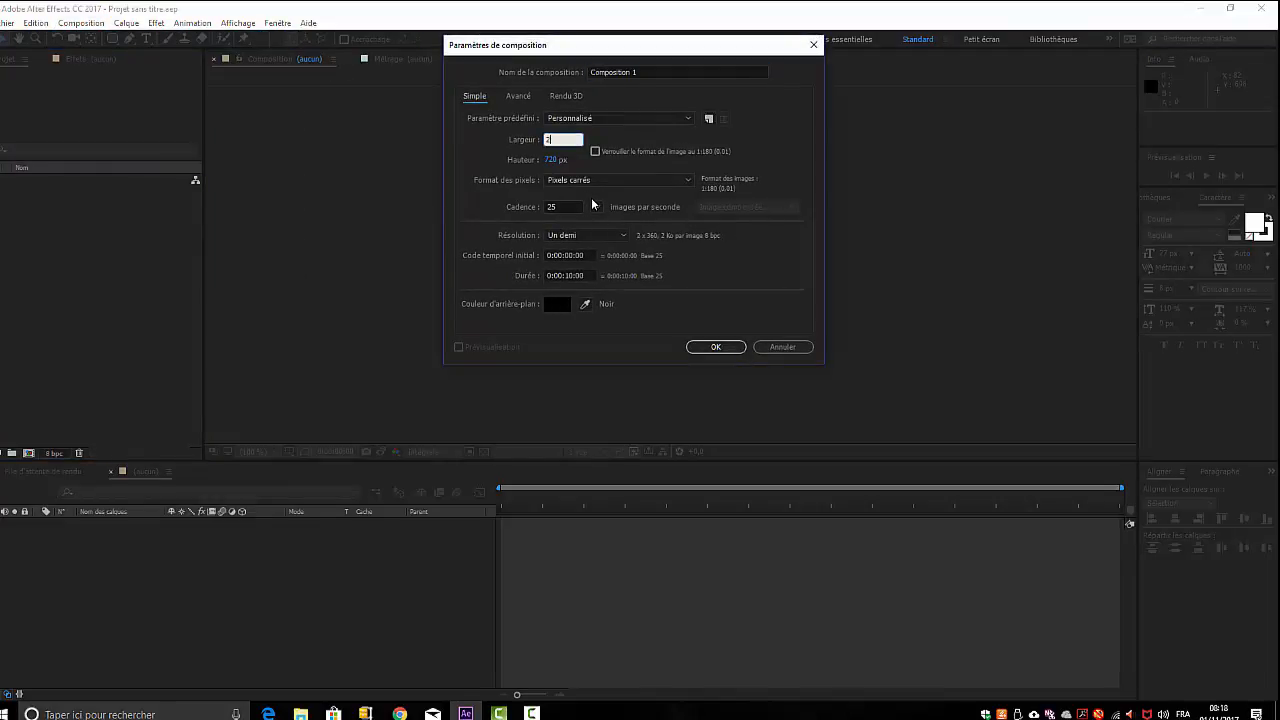
pyautogui.write('40')
pyautogui.press('Tab')
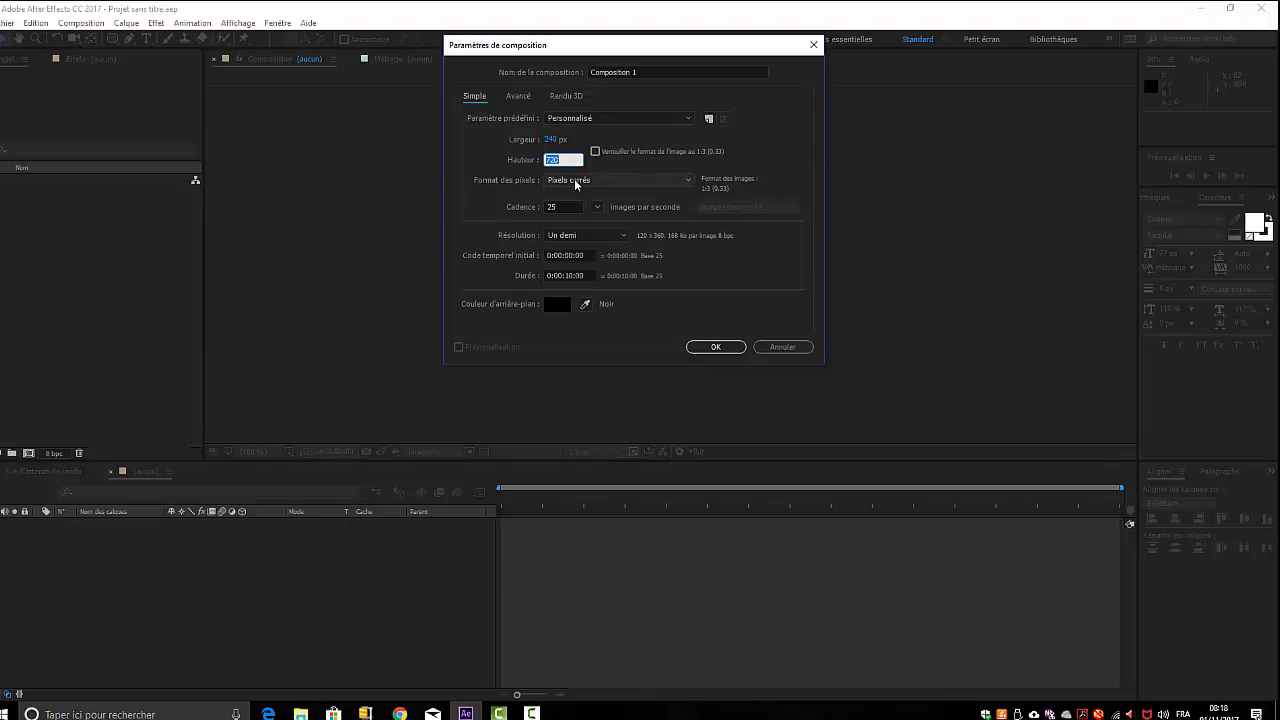
pyautogui.write('240')
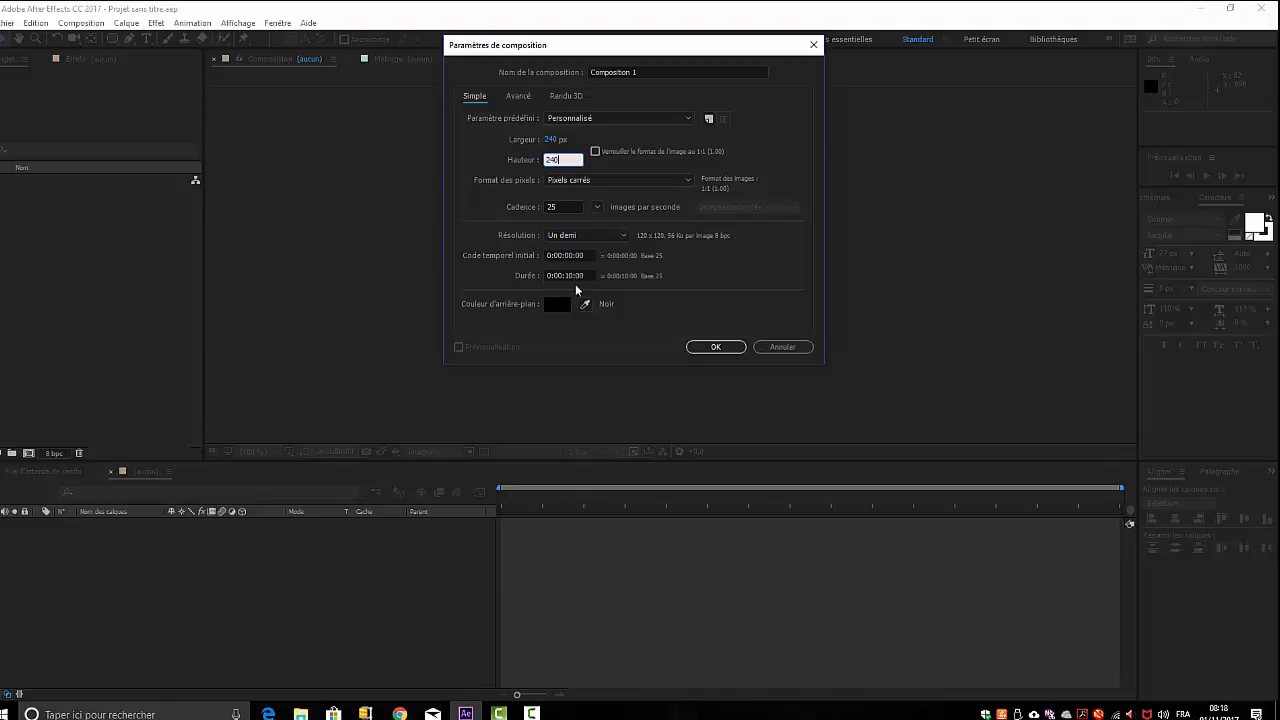
pyautogui.click(711, 350)
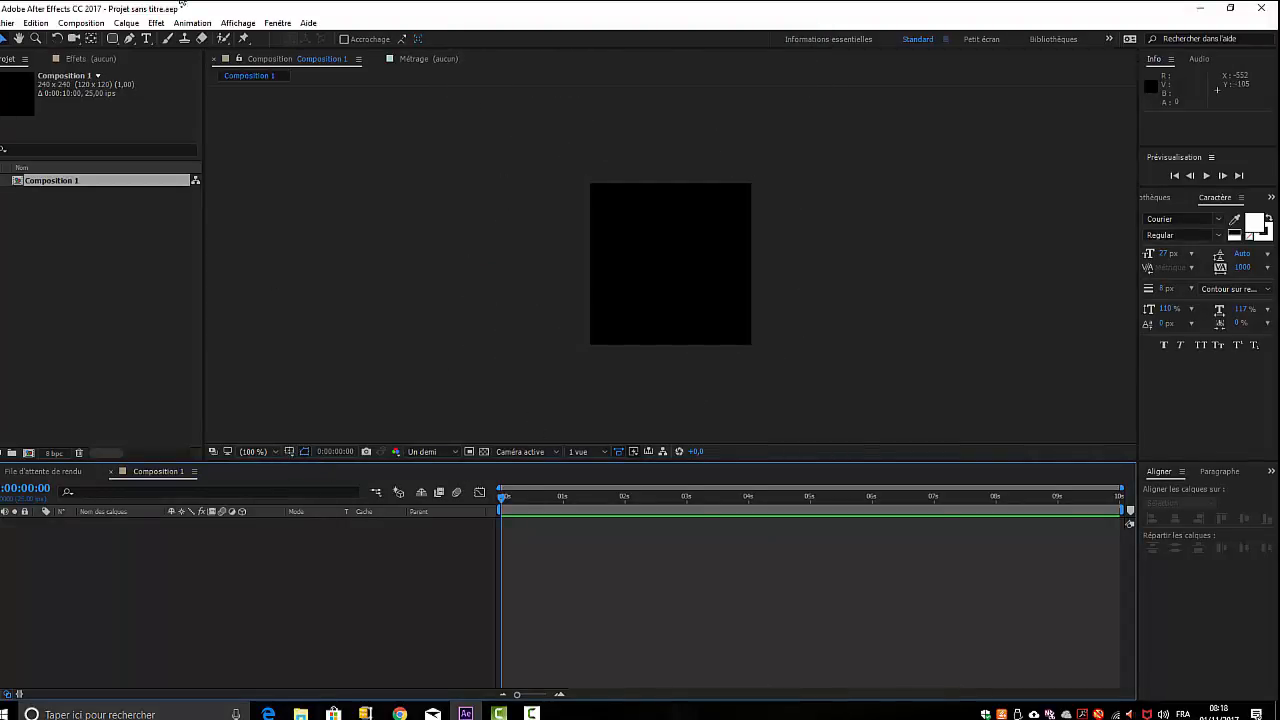
# Draw a green rounded rectangle spanning the full width of Composition 1 near mid-height, then deselect it
pyautogui.moveTo(116, 39); pyautogui.dragTo(194, 53)
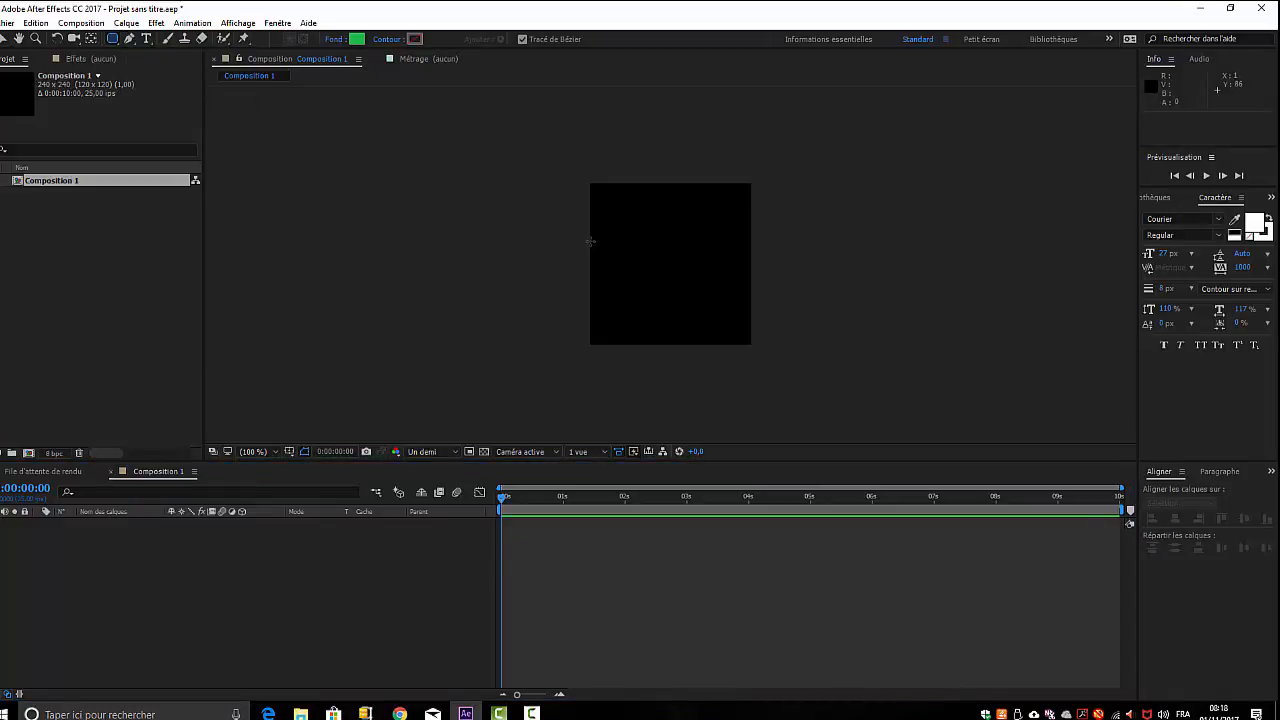
pyautogui.moveTo(591, 241)
pyautogui.mouseDown()
pyautogui.moveTo(694, 255)
pyautogui.moveTo(750, 281)
pyautogui.mouseUp()
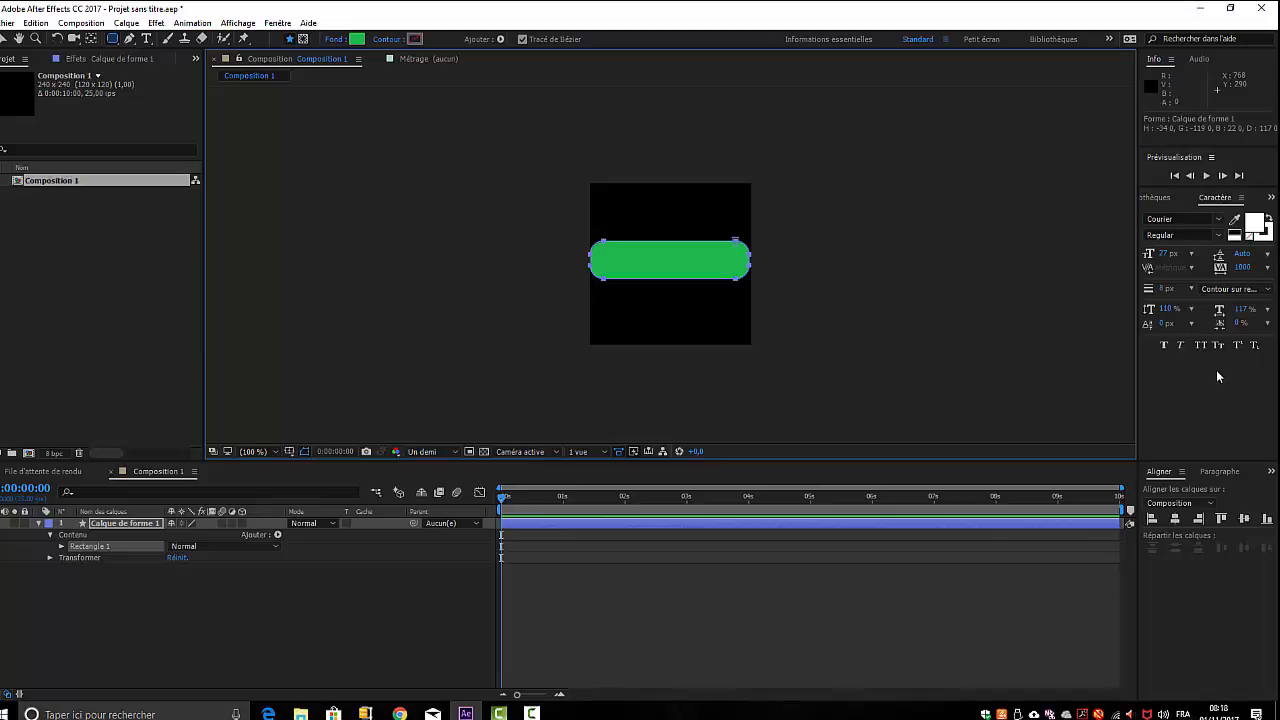
pyautogui.click(285, 600)
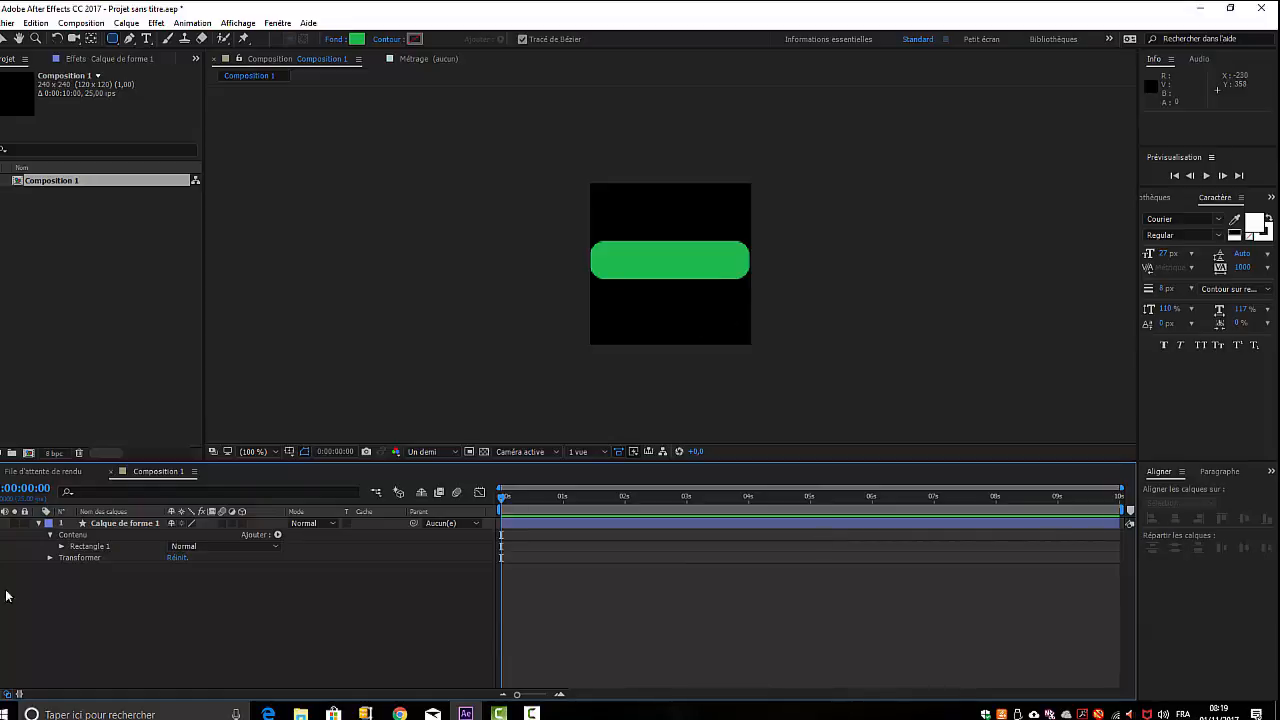
# Centre the green shape layer horizontally and vertically in the composition
pyautogui.click(135, 535)
pyautogui.click(113, 526)
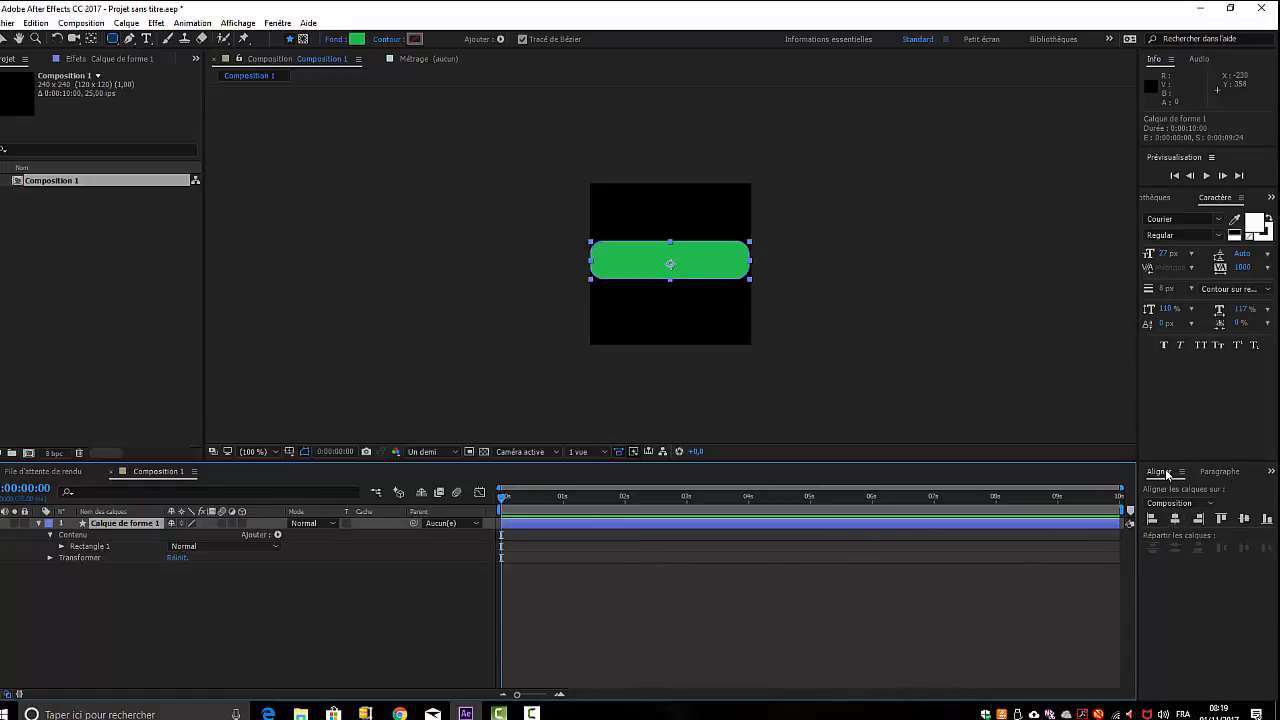
pyautogui.click(1176, 519)
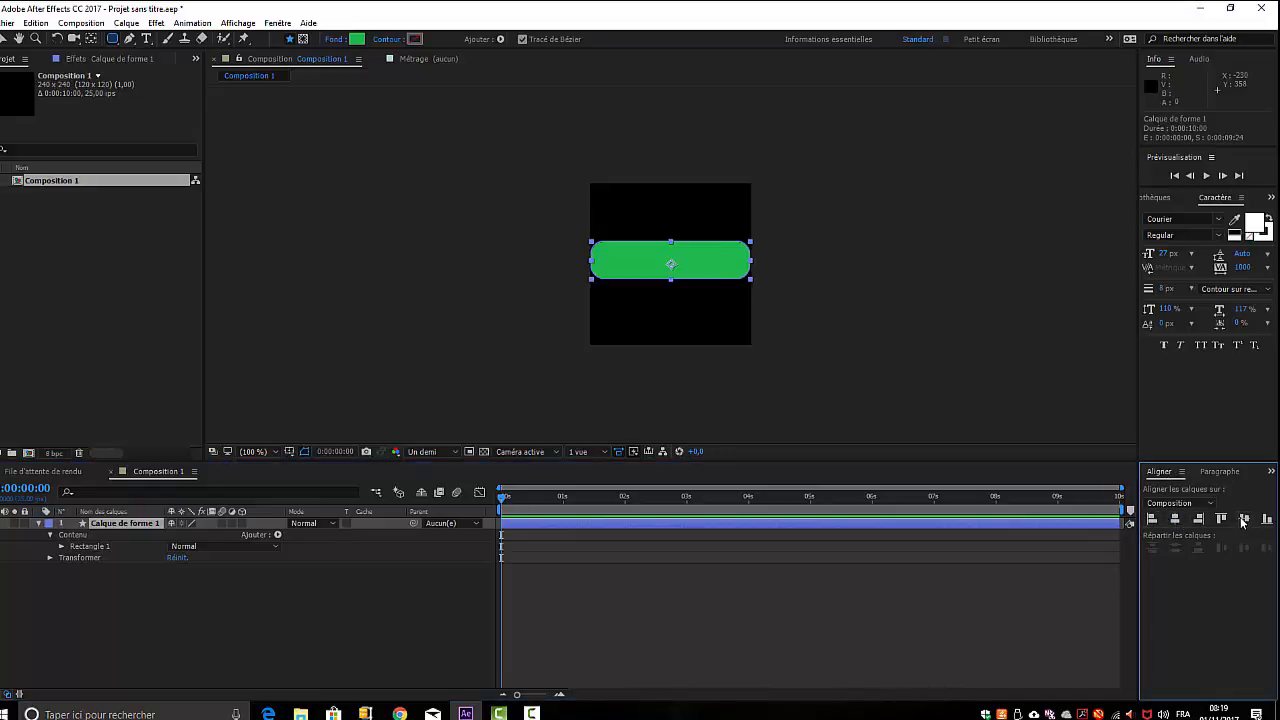
pyautogui.click(1244, 519)
pyautogui.click(330, 617)
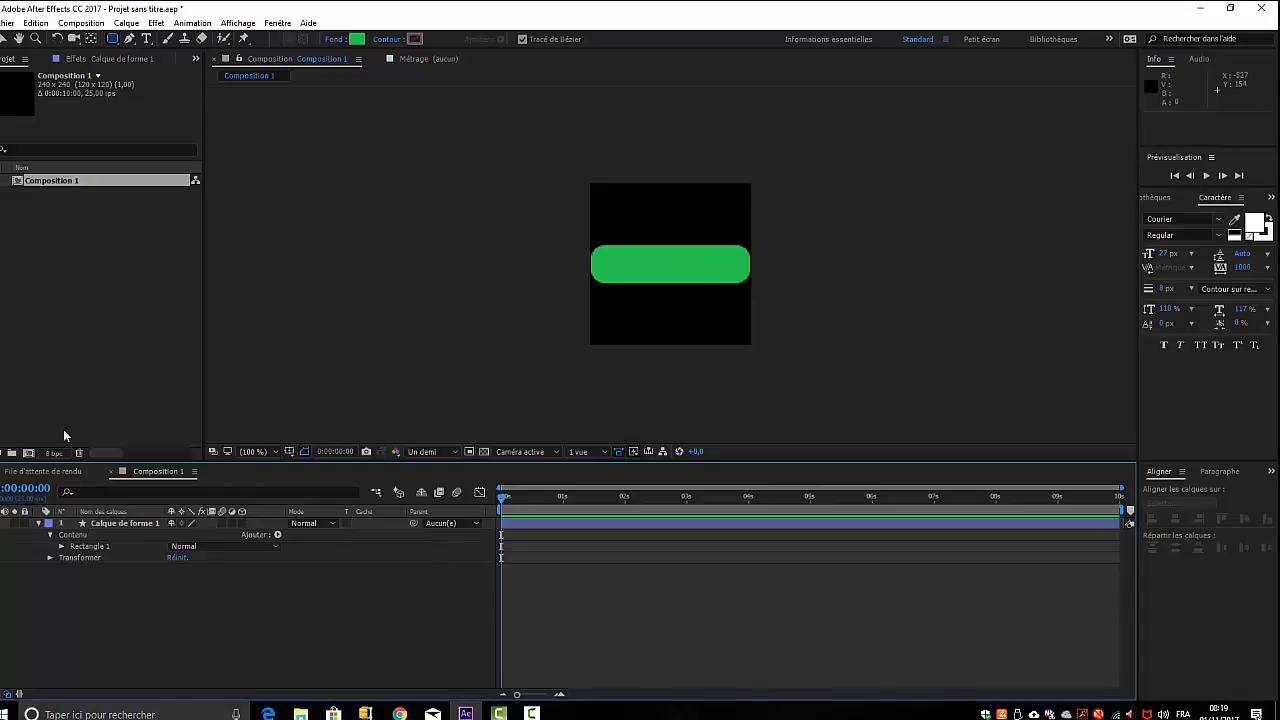
# Create Composition 2 with the same 240 × 240 px settings and place Composition 1 in it as two stacked layers
pyautogui.click(79, 24)
pyautogui.click(78, 39)
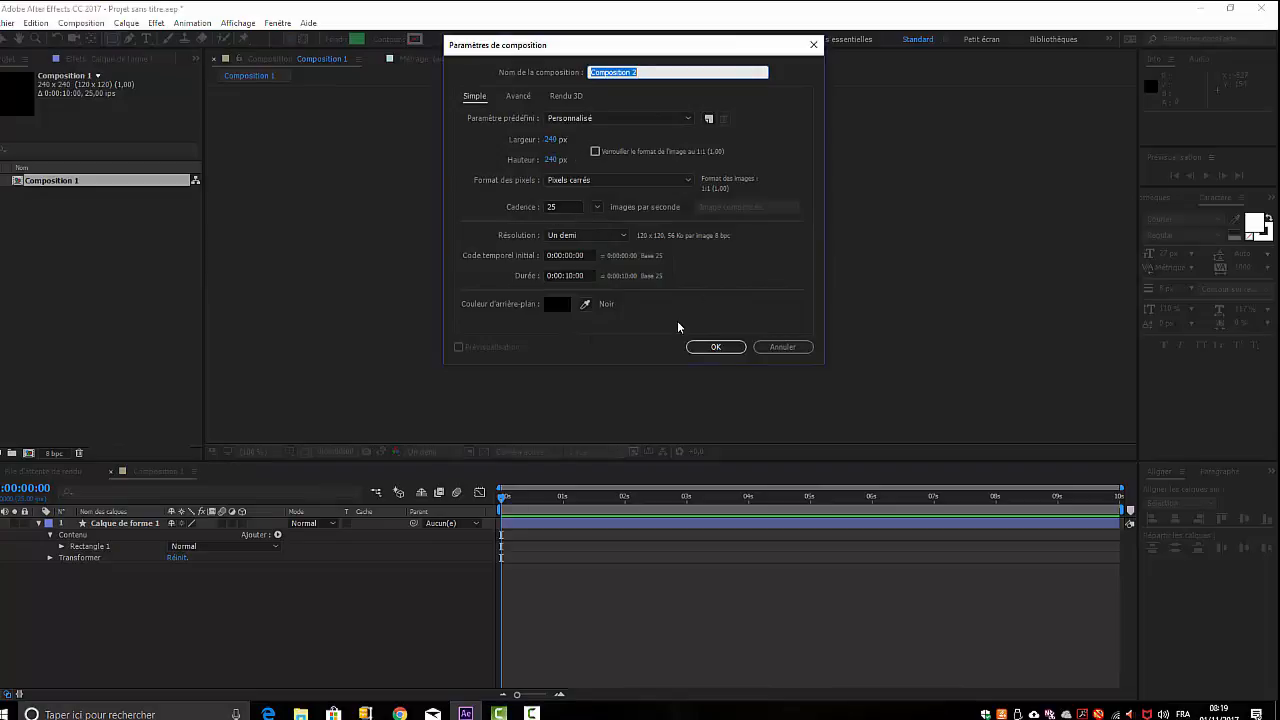
pyautogui.click(716, 347)
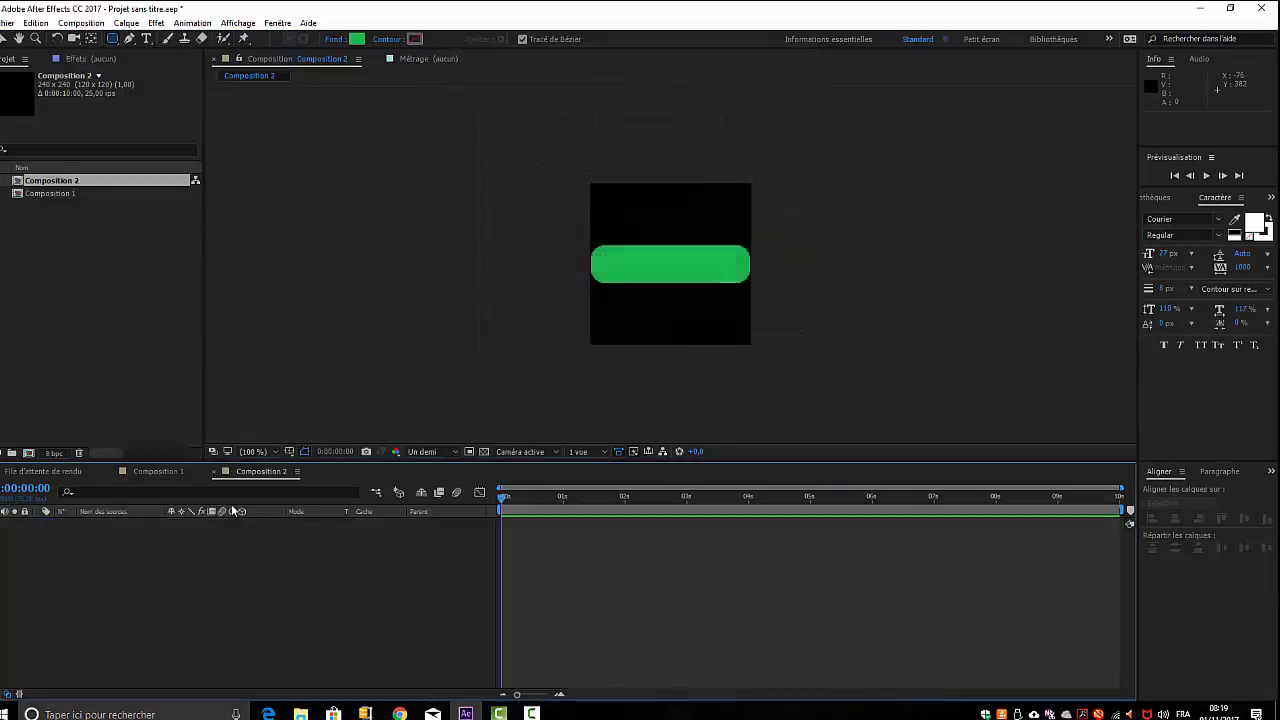
pyautogui.moveTo(60, 185); pyautogui.dragTo(101, 550)
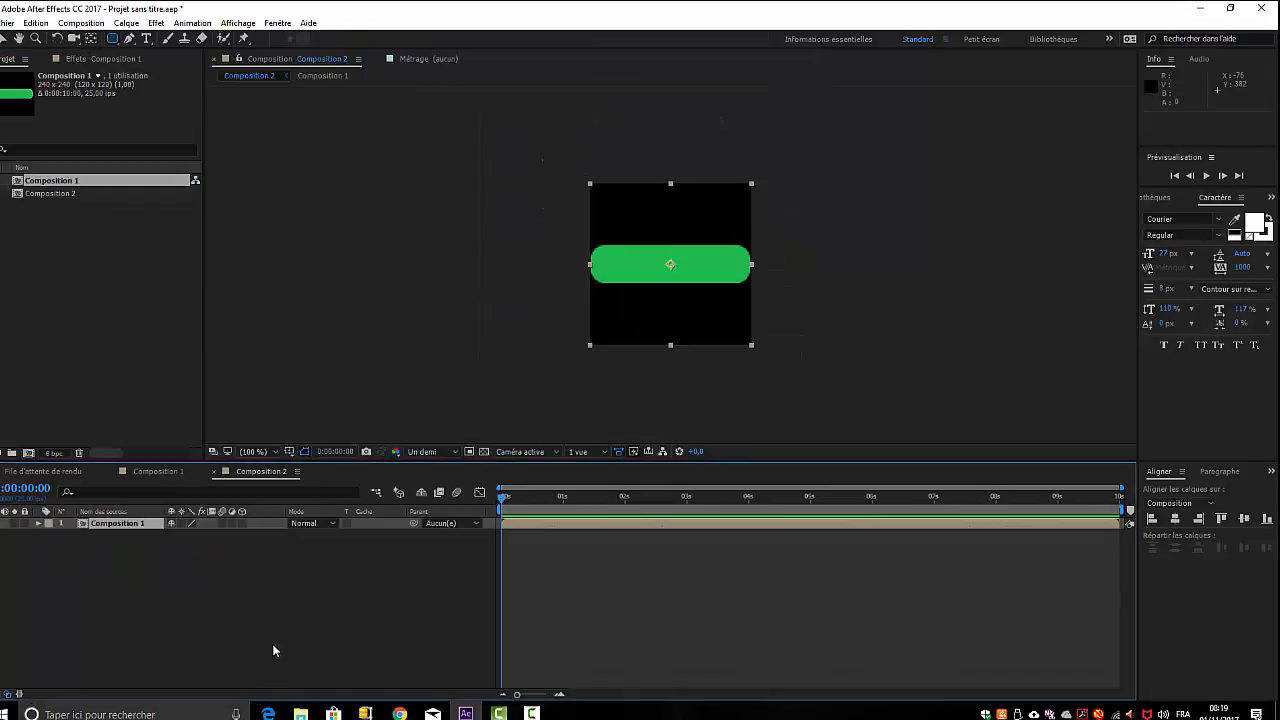
pyautogui.hotkey('ctrl', 'd')
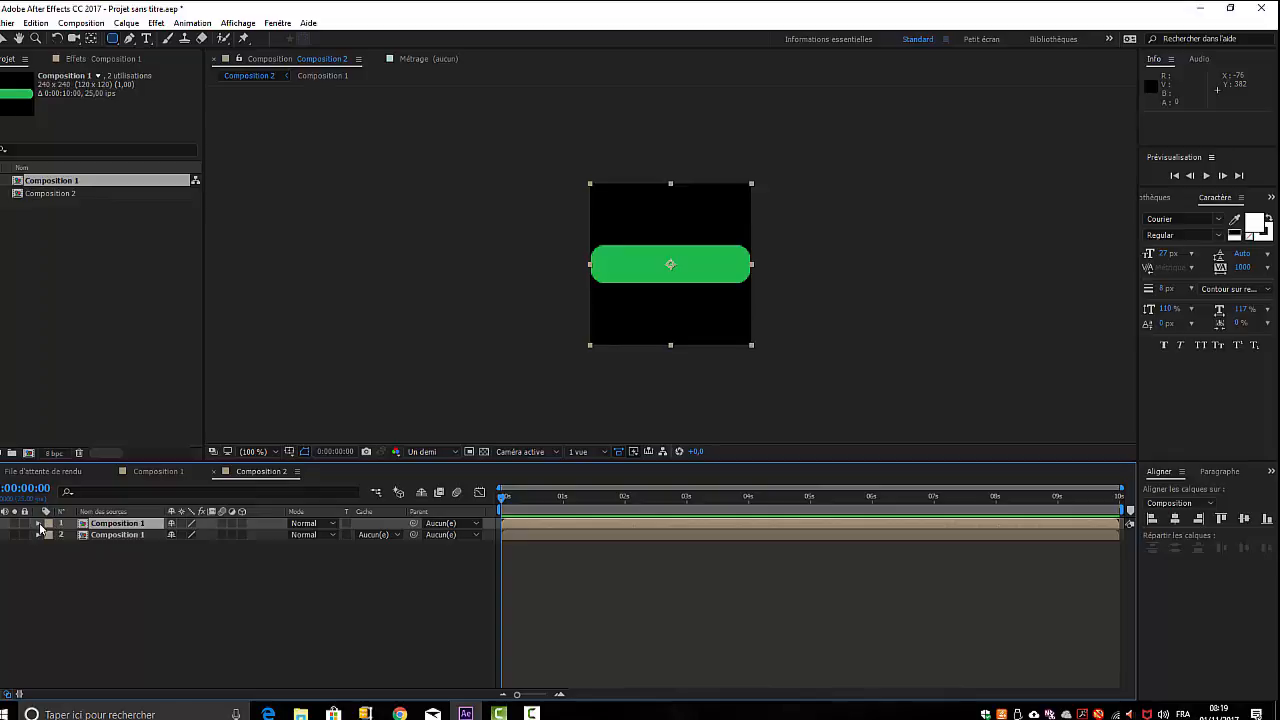
# Apply the Flou accéléré effect to the upper Composition 1 layer with an intensity of about 68
pyautogui.click(156, 23)
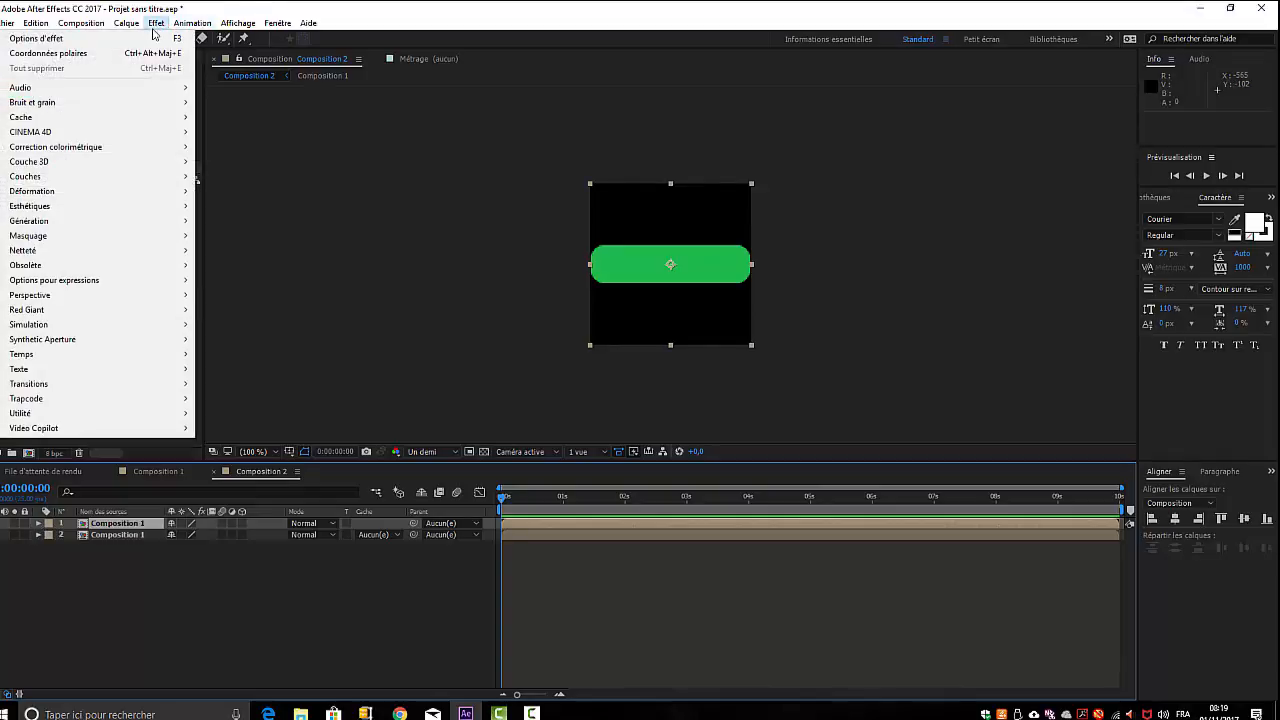
pyautogui.moveTo(61, 268)
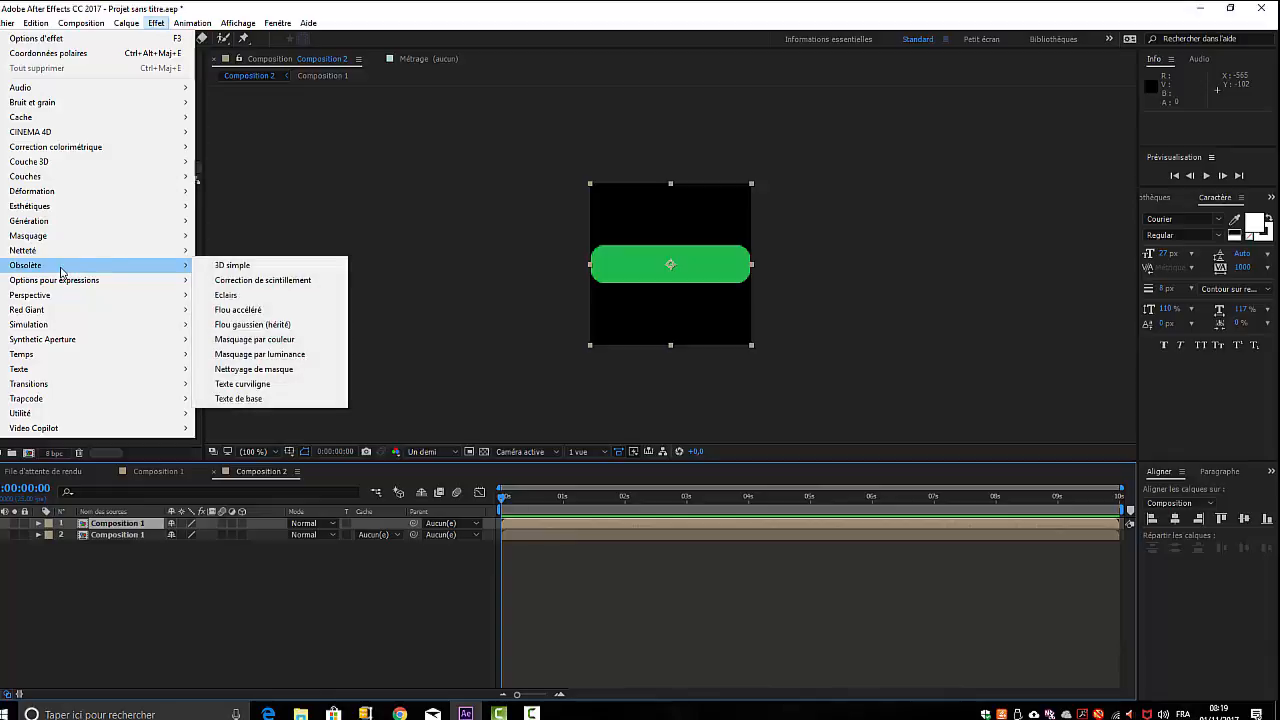
pyautogui.click(249, 312)
pyautogui.moveTo(113, 99); pyautogui.dragTo(162, 103)
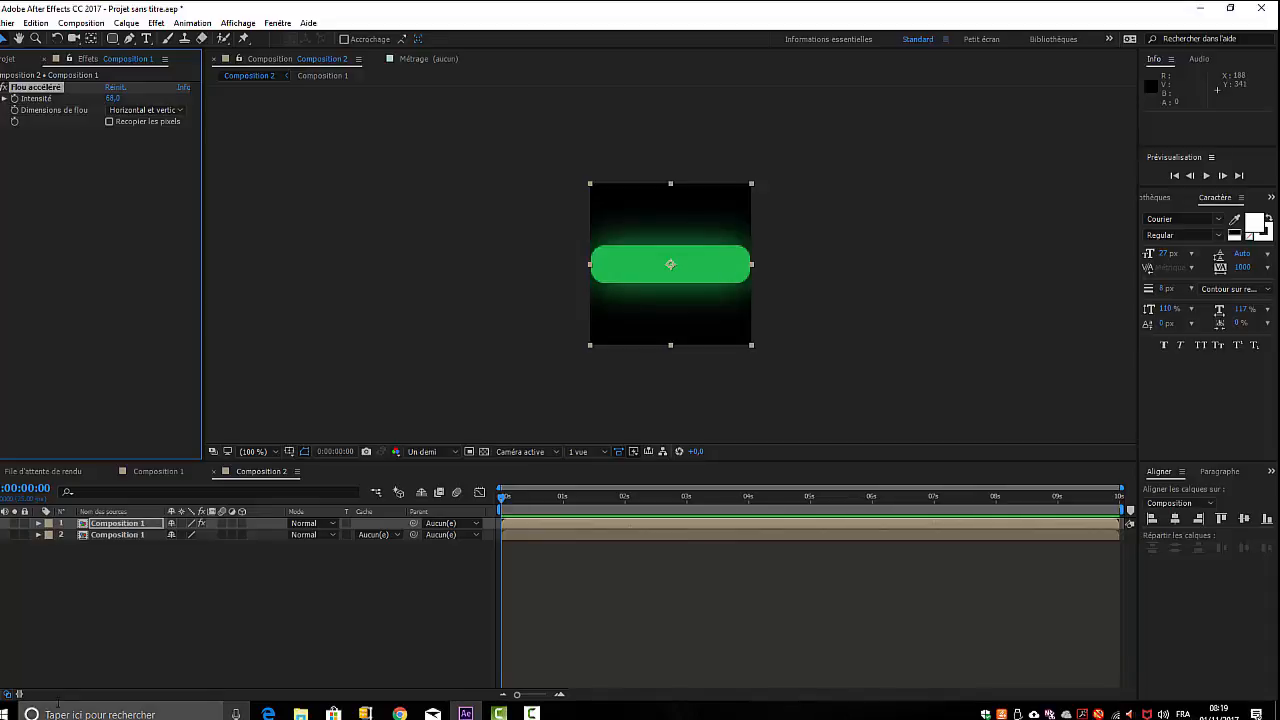
# Set the lower Composition 1 layer's track matte to Alpha Composition 1 and view the bar at 200 %
pyautogui.click(113, 534)
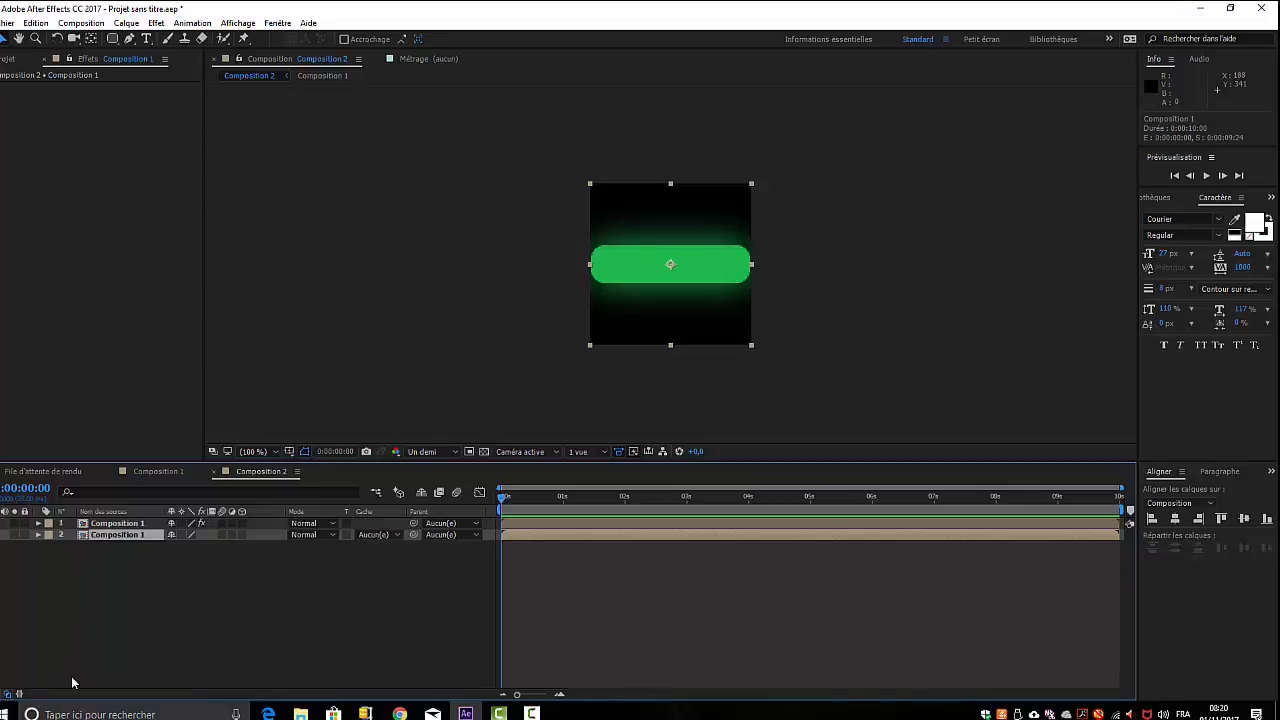
pyautogui.click(398, 536)
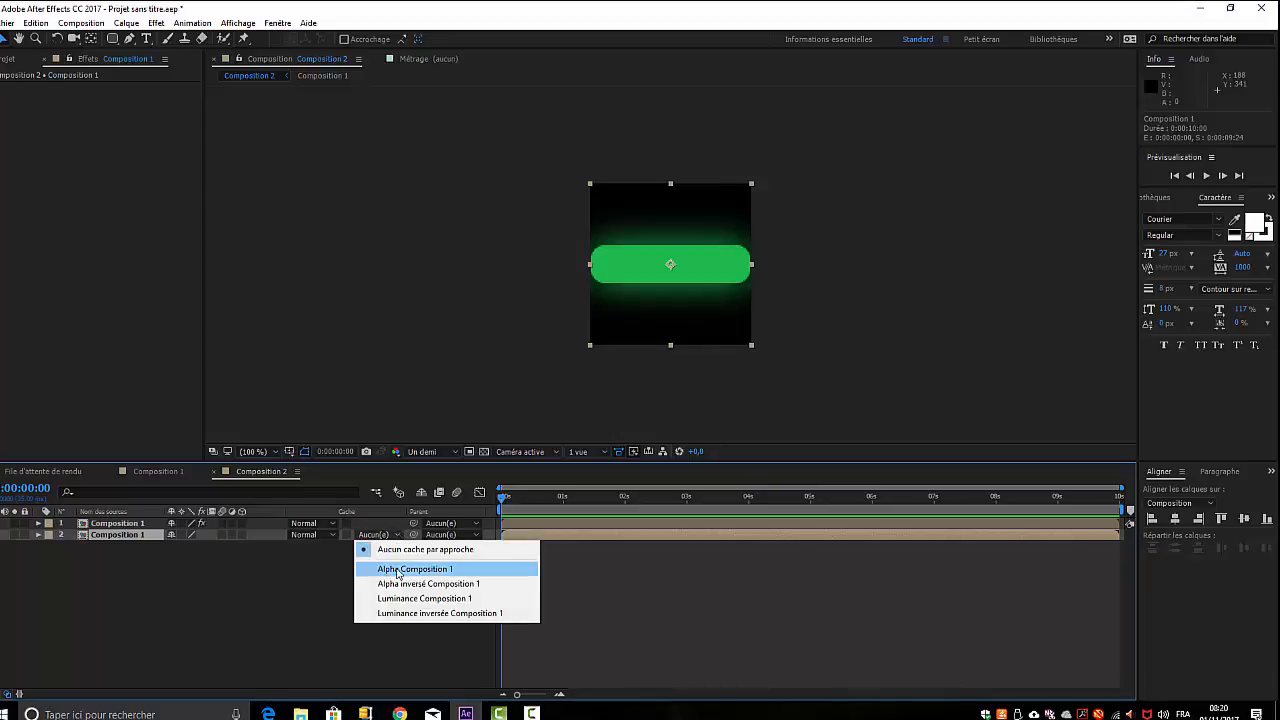
pyautogui.click(397, 570)
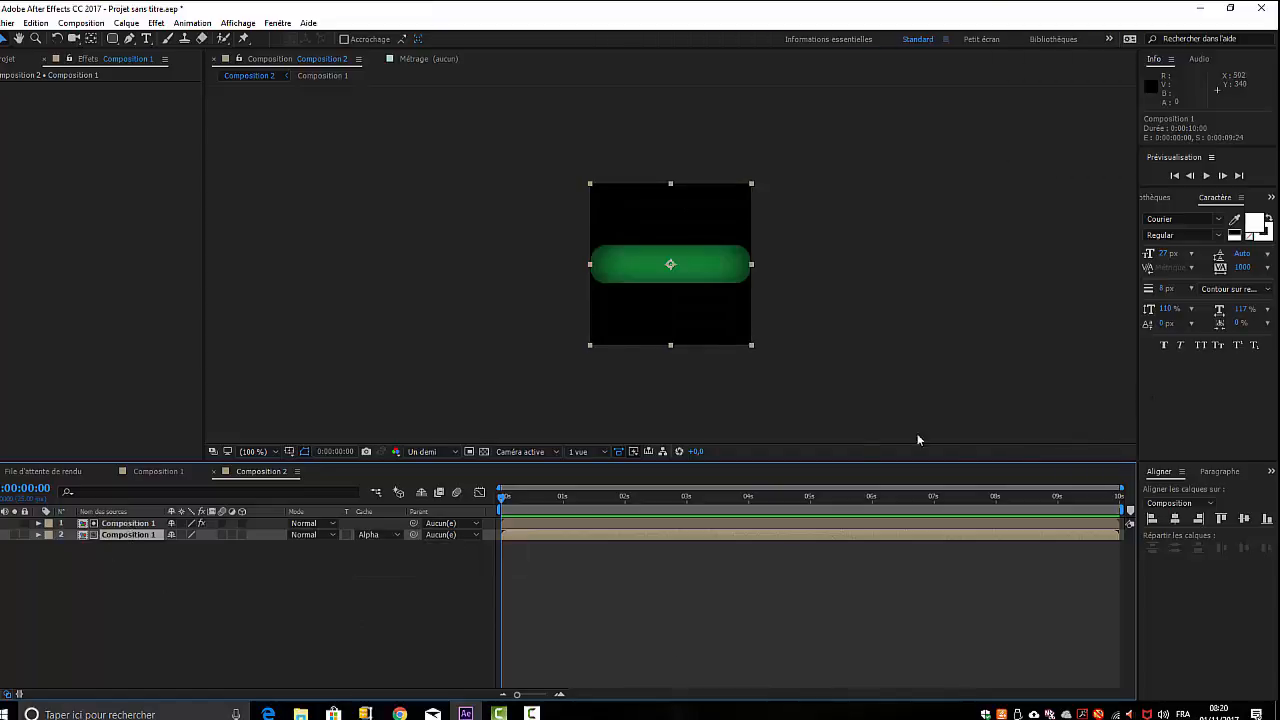
pyautogui.click(276, 451)
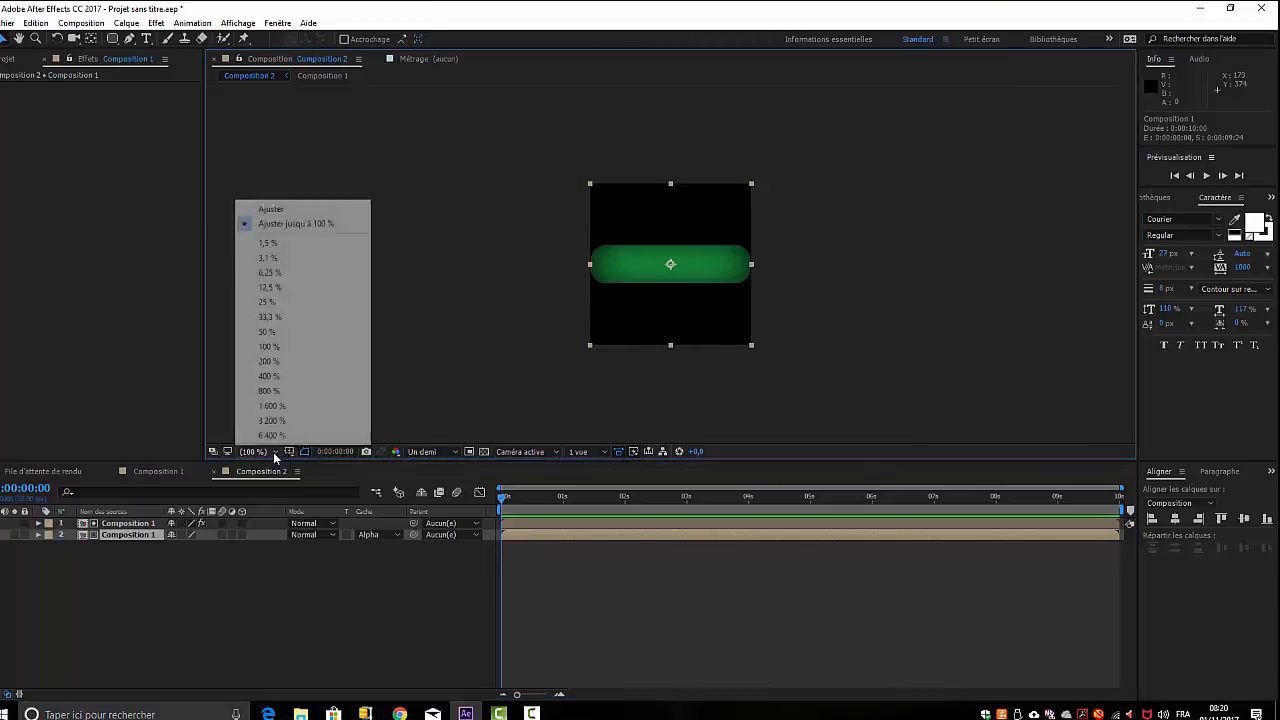
pyautogui.click(300, 361)
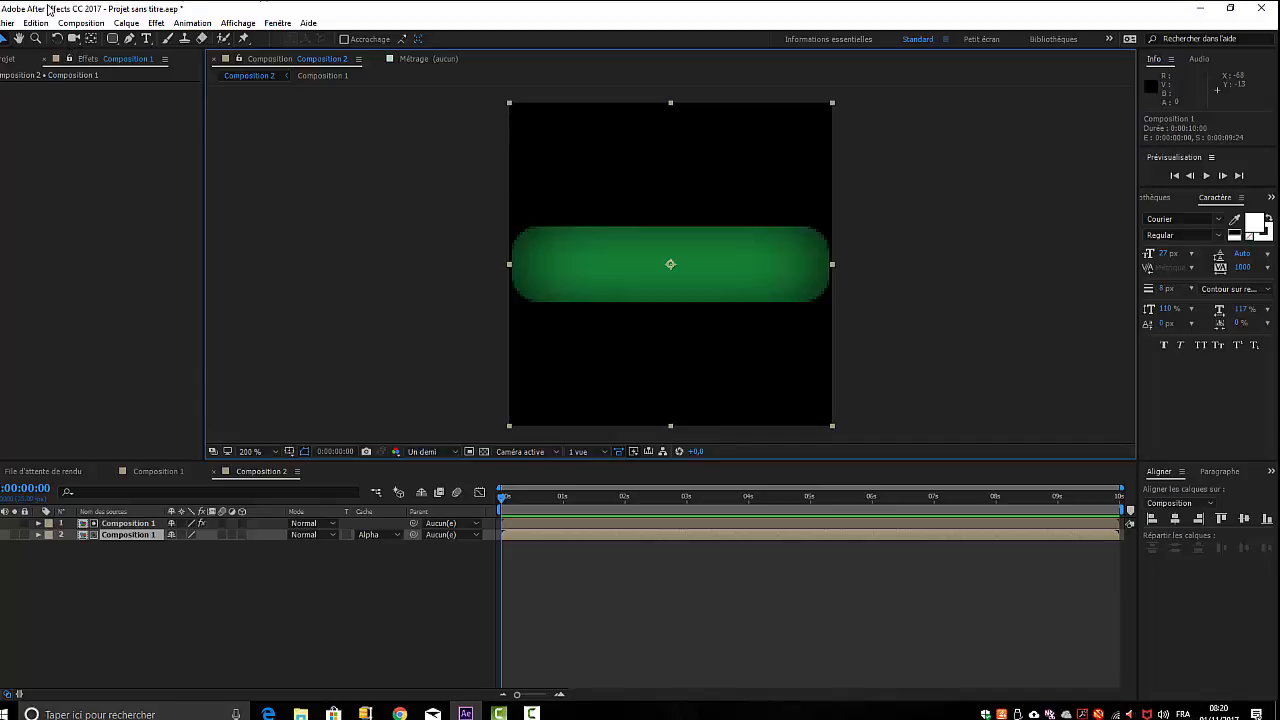
# Create Composition 3 from the HDV/HDTV 720 preset with a frame rate of 25 images per second
pyautogui.click(81, 23)
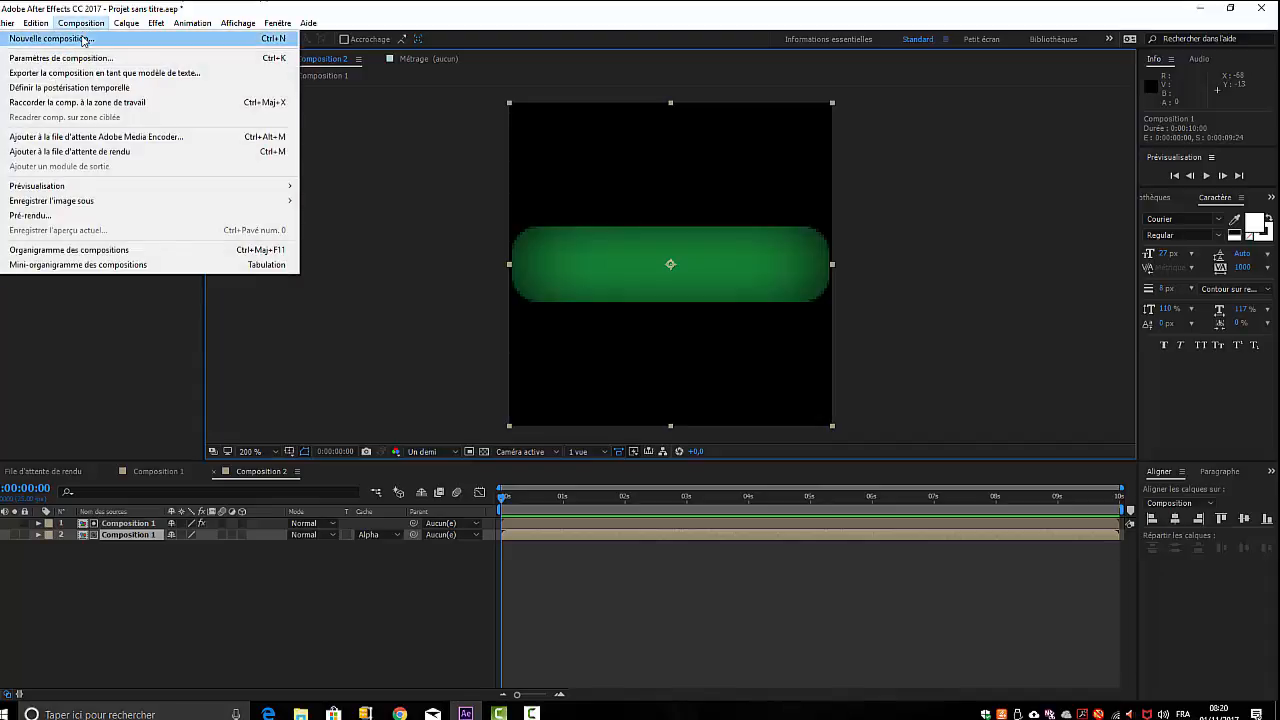
pyautogui.click(82, 40)
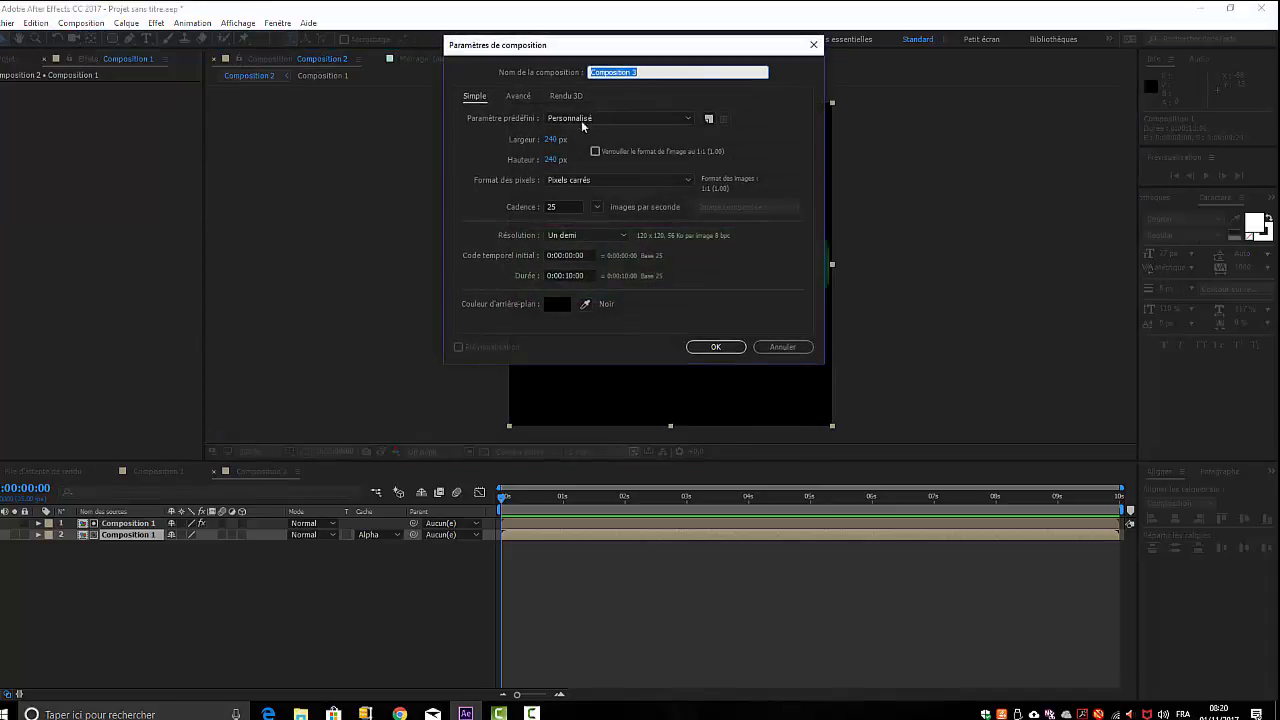
pyautogui.click(688, 118)
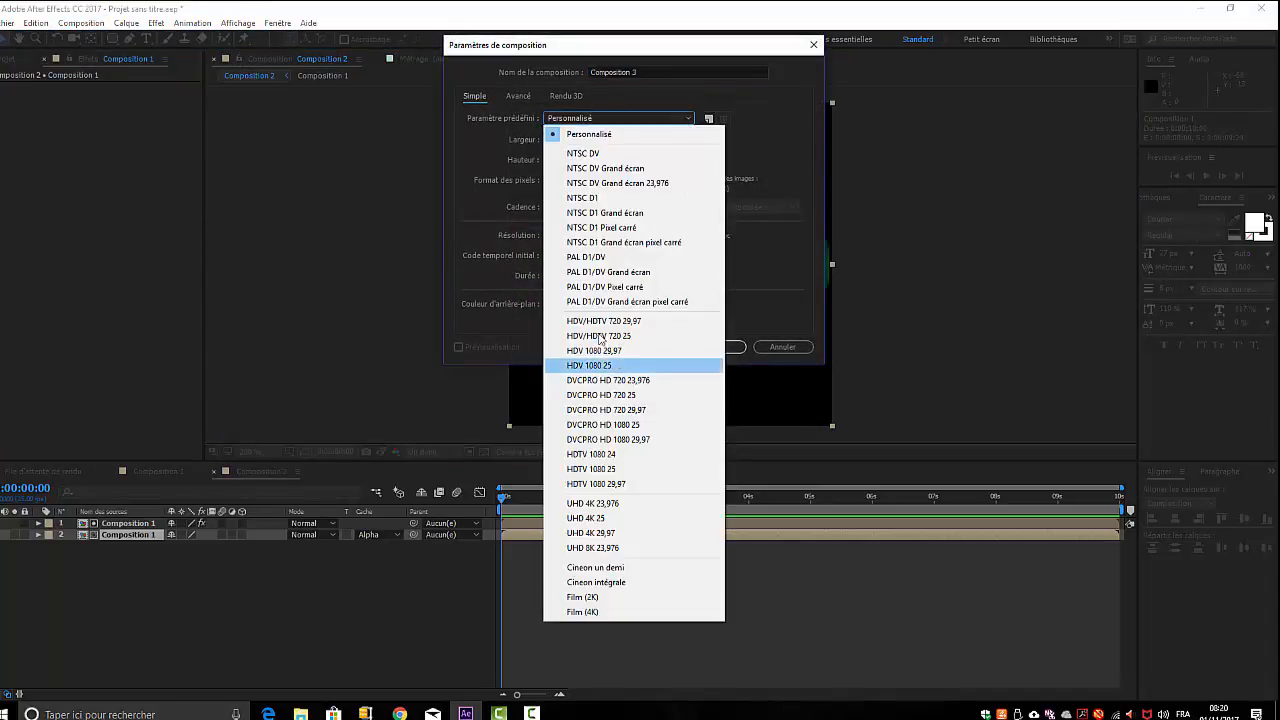
pyautogui.click(587, 321)
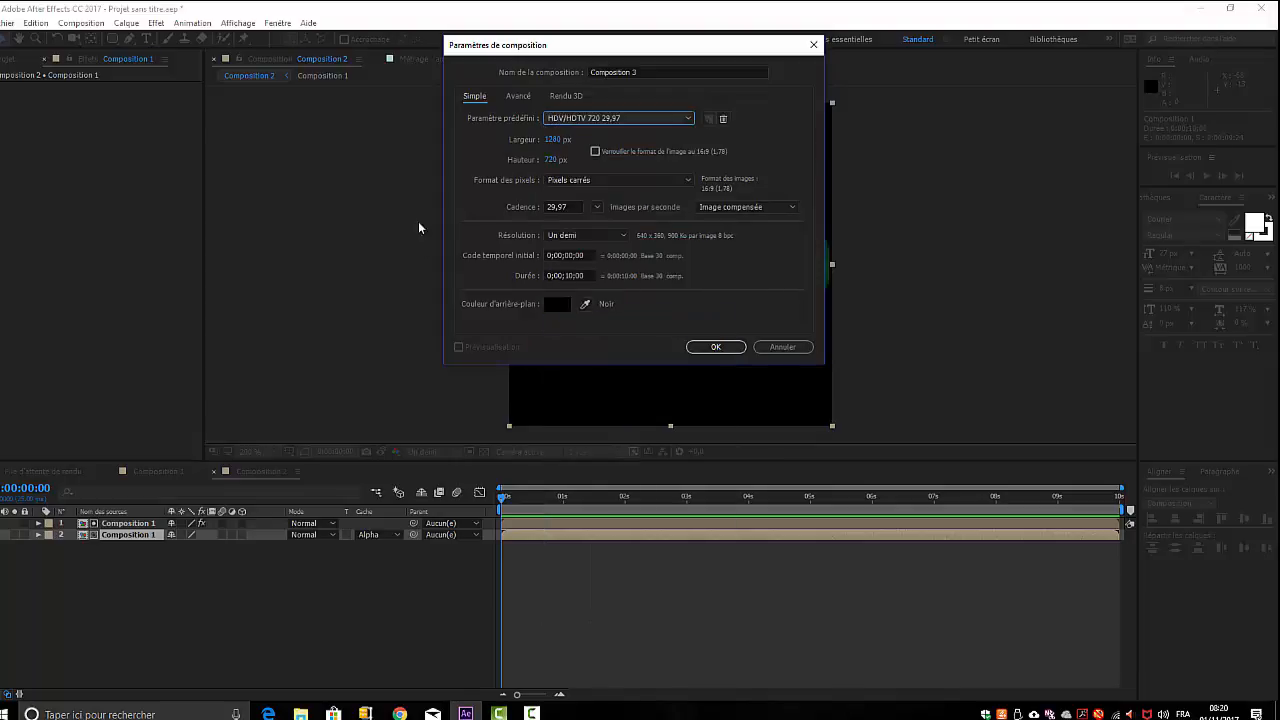
pyautogui.click(572, 207)
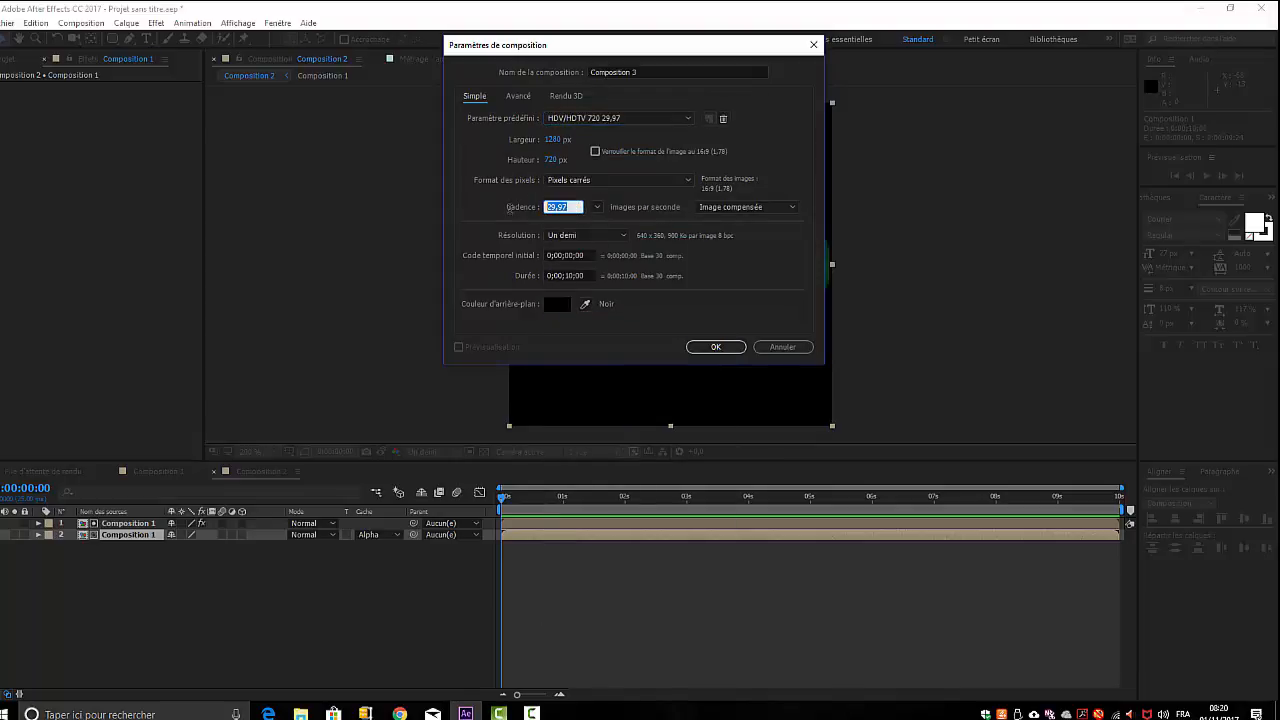
pyautogui.write('25')
pyautogui.click(698, 216)
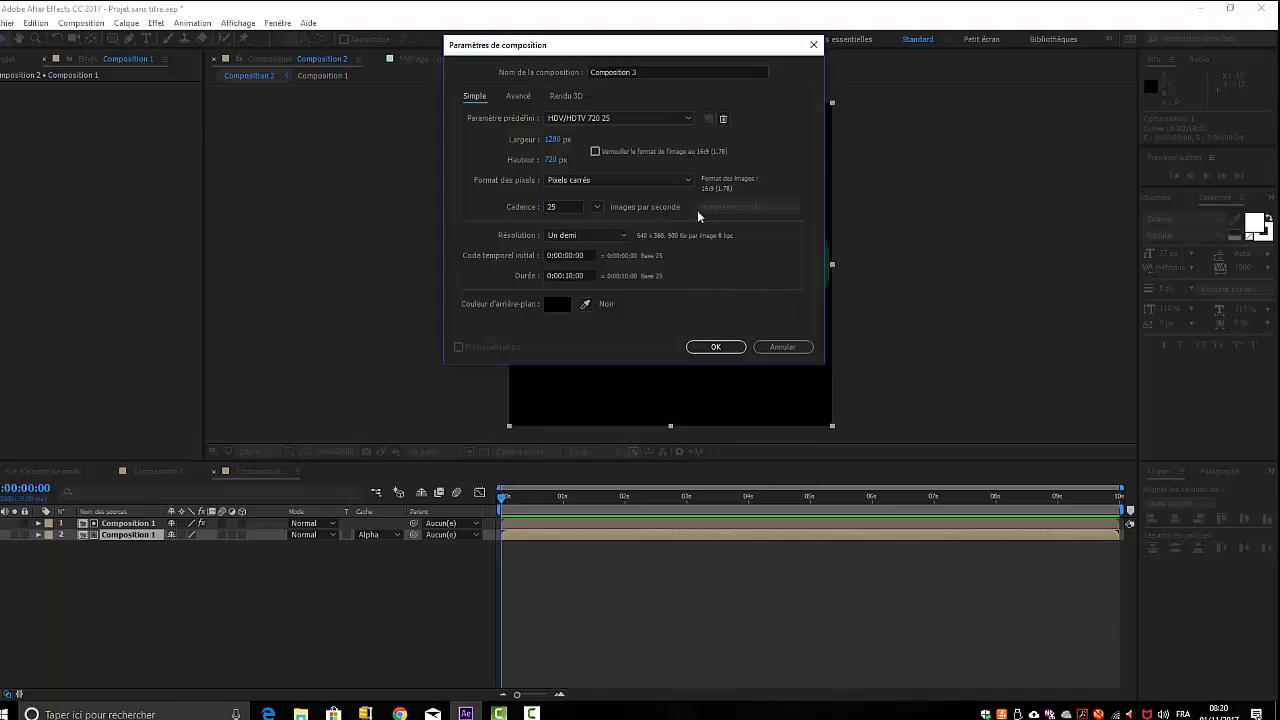
pyautogui.click(716, 347)
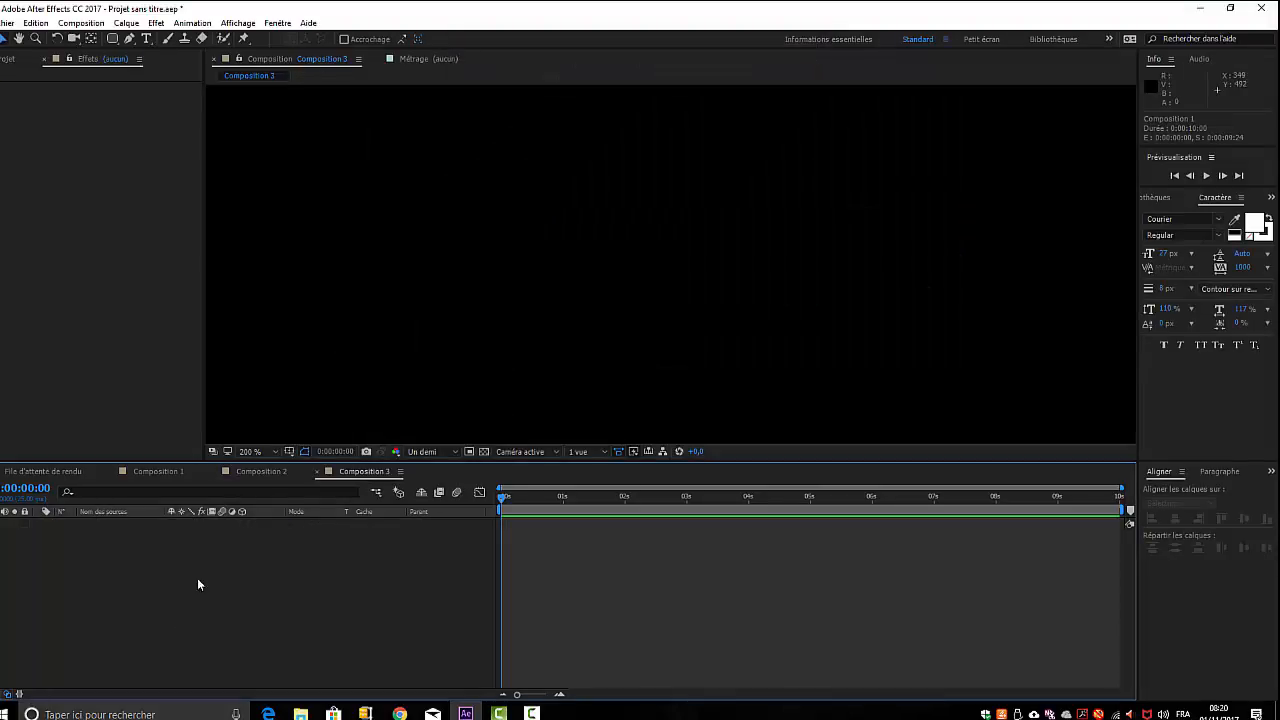
# Place Composition 2 as a layer in the centre of Composition 3
pyautogui.click(277, 450)
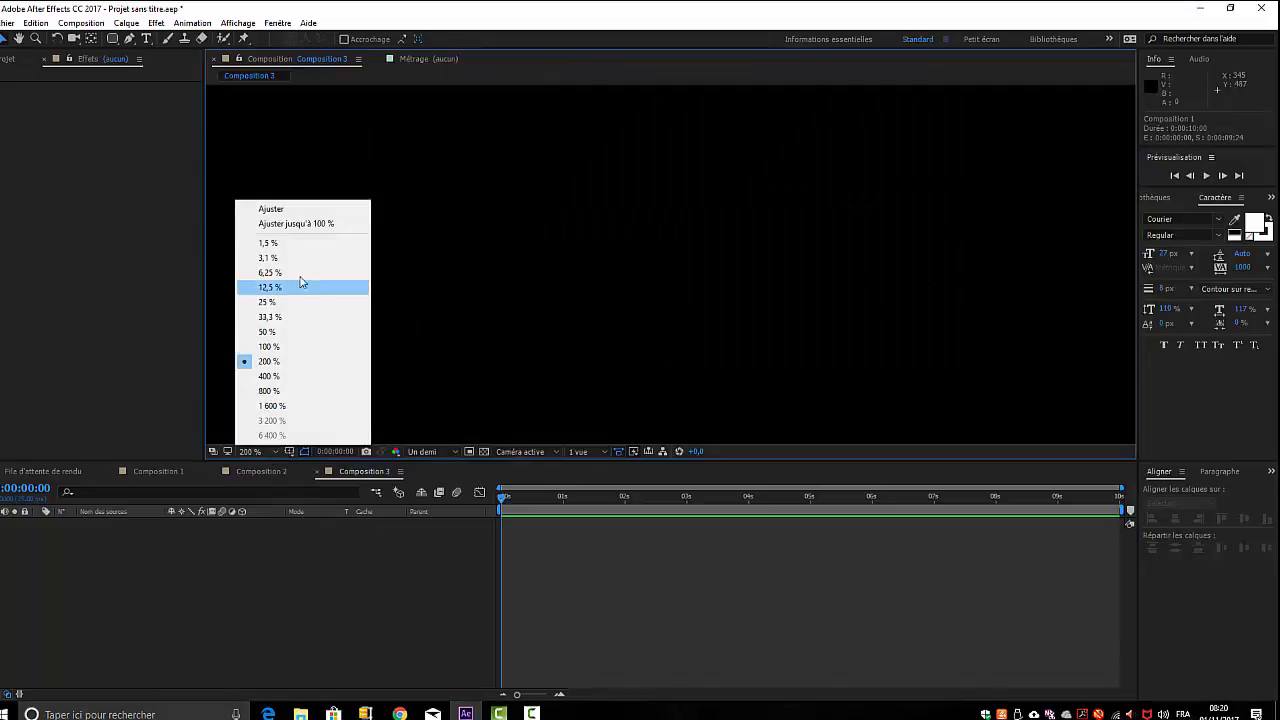
pyautogui.click(297, 345)
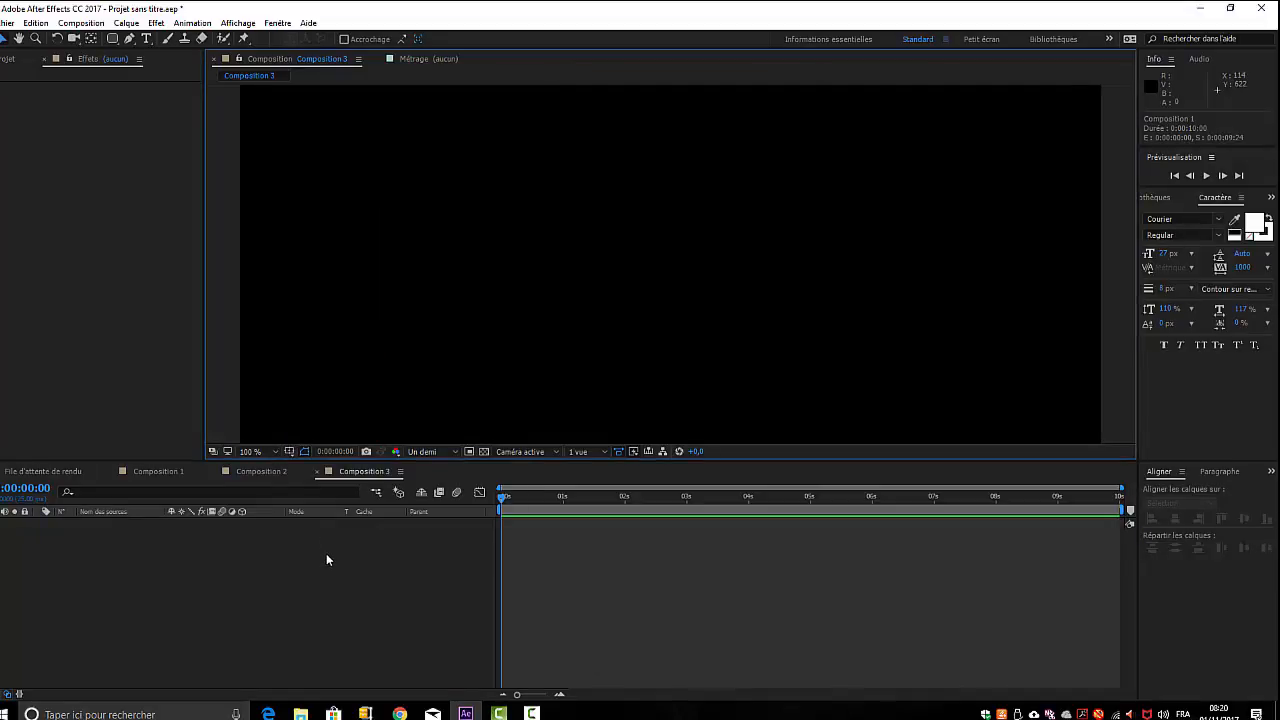
pyautogui.click(9, 59)
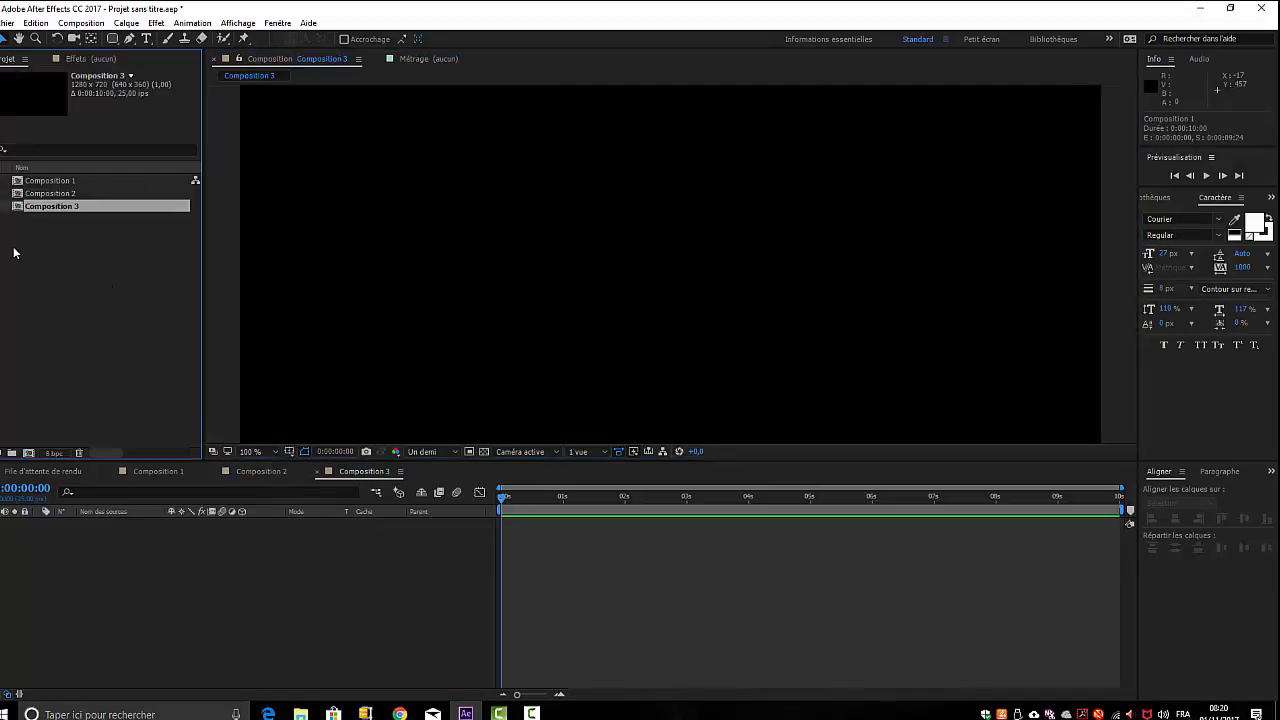
pyautogui.click(48, 194)
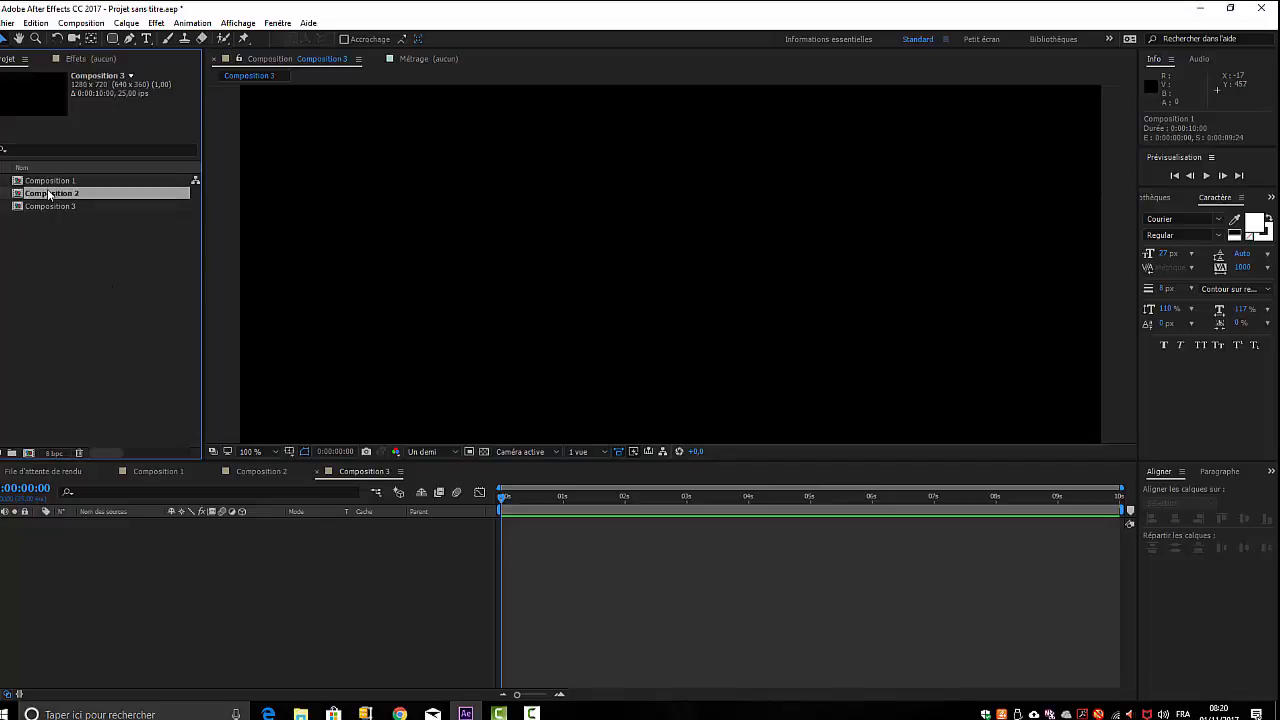
pyautogui.moveTo(48, 194); pyautogui.dragTo(98, 552)
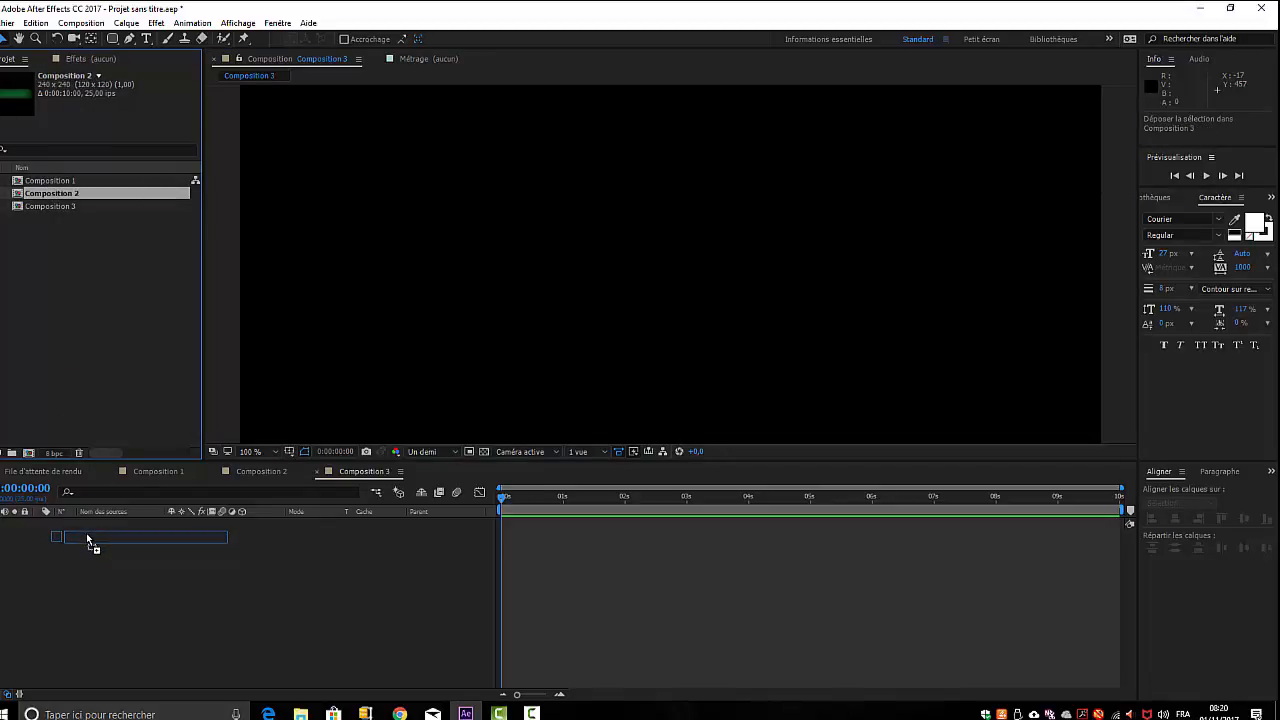
pyautogui.moveTo(87, 539); pyautogui.dragTo(86, 539)
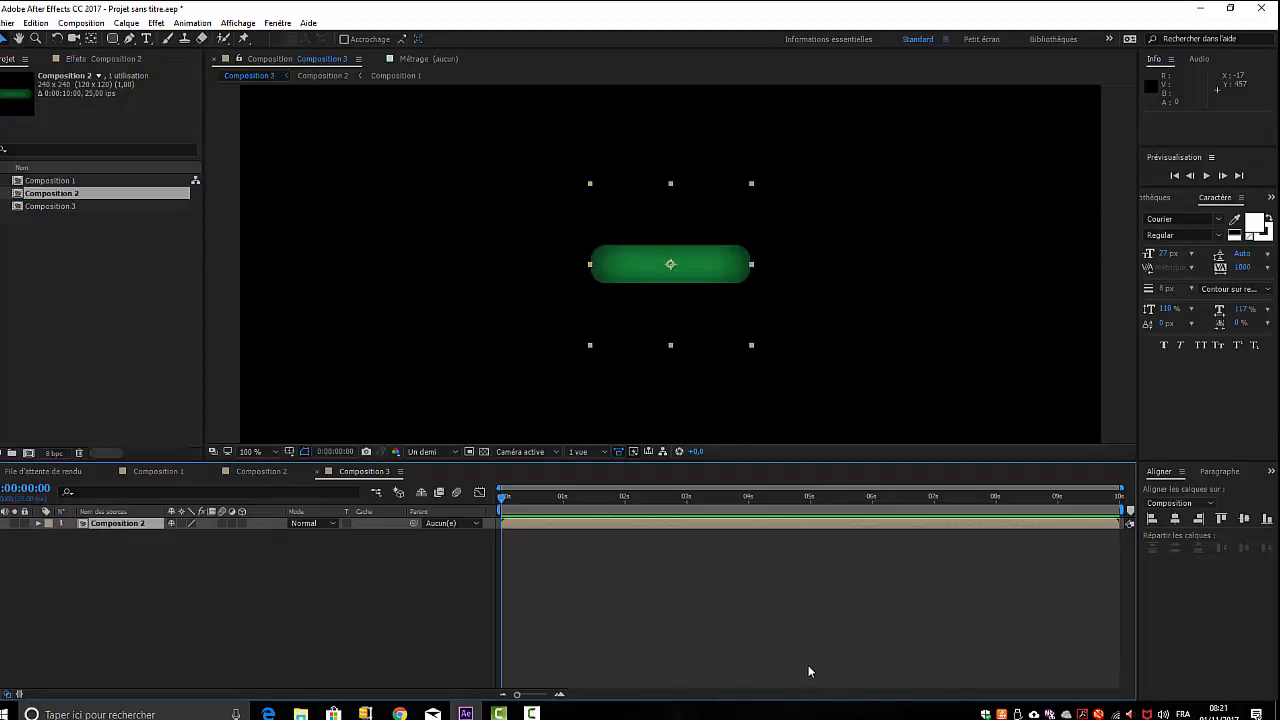
# Duplicate the Composition 2 layer and move the copy horizontally left of the original bar to position 387, 360
pyautogui.hotkey('ctrl', 'd')
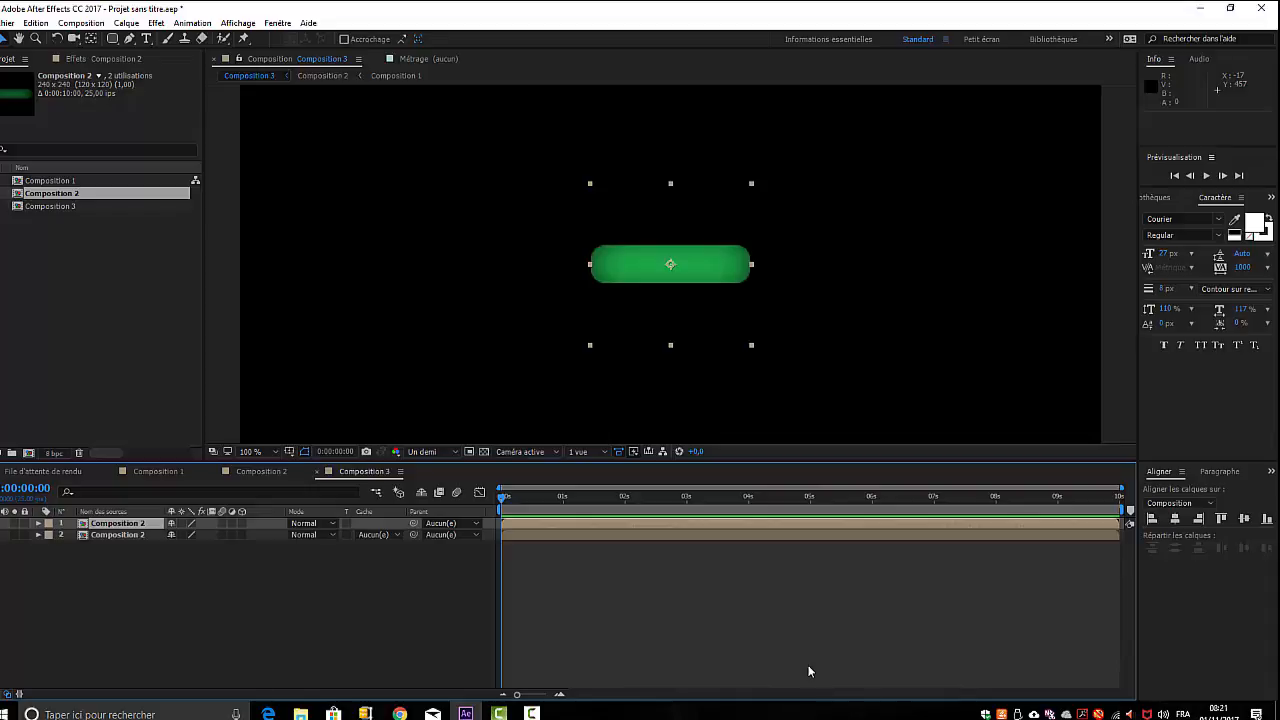
pyautogui.press('Left')
pyautogui.press('Left')
pyautogui.press('Left')
pyautogui.press('Left')
pyautogui.press('Left')
pyautogui.press('Left')
pyautogui.press('Left')
pyautogui.press('Left')
pyautogui.press('Left')
pyautogui.press('Left')
pyautogui.press('Left')
pyautogui.press('Left')
pyautogui.press('Left')
pyautogui.press('Left')
pyautogui.press('Left')
pyautogui.press('Left')
pyautogui.press('Left')
pyautogui.press('Left')
pyautogui.press('Left')
pyautogui.press('Left')
pyautogui.press('Left')
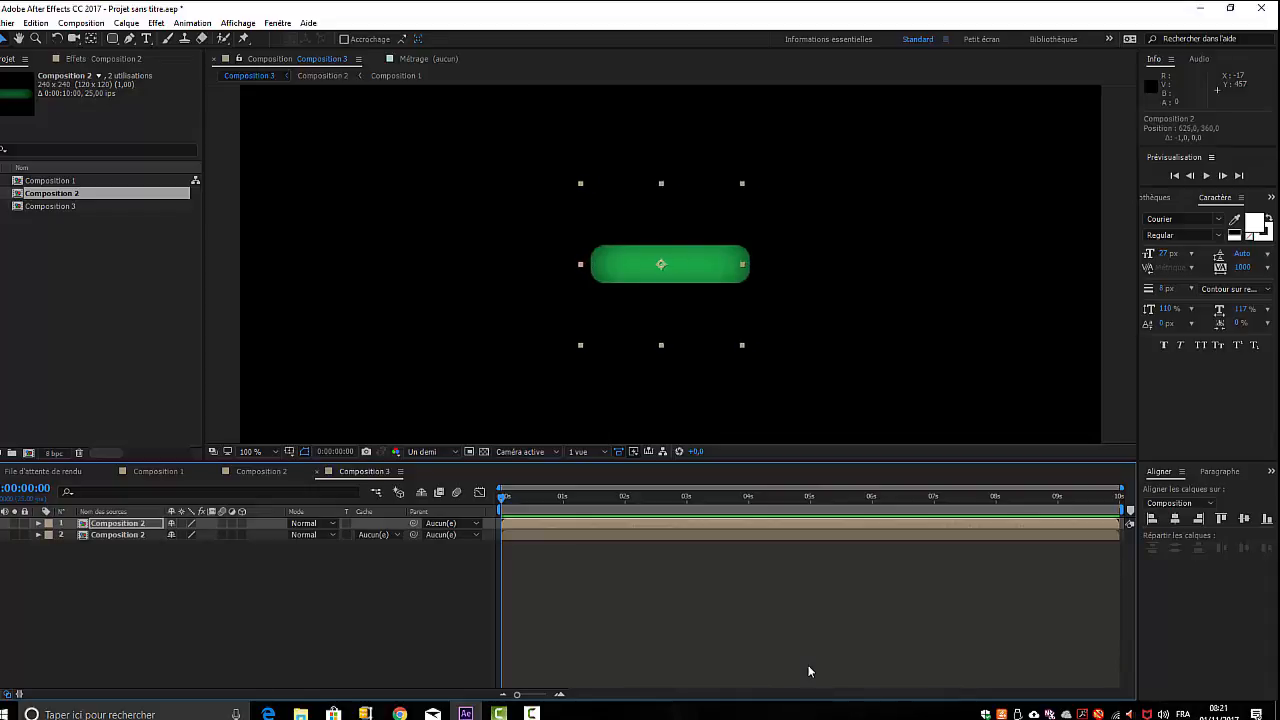
pyautogui.press('Left')
pyautogui.press('Left')
pyautogui.press('Left')
pyautogui.press('Left')
pyautogui.press('Left')
pyautogui.press('Left')
pyautogui.press('Left')
pyautogui.press('Left')
pyautogui.press('Left')
pyautogui.press('Left')
pyautogui.press('Left')
pyautogui.press('Left')
pyautogui.press('Left')
pyautogui.press('Left')
pyautogui.press('Left')
pyautogui.press('Left')
pyautogui.press('Left')
pyautogui.press('Left')
pyautogui.press('Left')
pyautogui.press('Left')
pyautogui.press('Left')
pyautogui.press('Left')
pyautogui.press('Left')
pyautogui.press('Left')
pyautogui.press('Left')
pyautogui.press('Left')
pyautogui.press('Left')
pyautogui.press('Left')
pyautogui.press('Left')
pyautogui.press('Left')
pyautogui.press('Left')
pyautogui.press('Left')
pyautogui.press('Left')
pyautogui.press('Left')
pyautogui.press('Left')
pyautogui.press('Left')
pyautogui.press('Left')
pyautogui.press('Left')
pyautogui.press('Left')
pyautogui.press('Left')
pyautogui.press('Left')
pyautogui.press('Left')
pyautogui.press('Left')
pyautogui.press('Left')
pyautogui.press('Left')
pyautogui.press('Left')
pyautogui.press('Left')
pyautogui.press('Left')
pyautogui.press('Left')
pyautogui.press('Left')
pyautogui.press('Left')
pyautogui.press('Left')
pyautogui.press('Left')
pyautogui.press('Left')
pyautogui.press('Left')
pyautogui.press('Left')
pyautogui.press('Left')
pyautogui.press('Left')
pyautogui.press('Left')
pyautogui.press('Left')
pyautogui.press('Left')
pyautogui.press('Left')
pyautogui.press('Left')
pyautogui.press('Left')
pyautogui.press('Left')
pyautogui.press('Left')
pyautogui.press('Left')
pyautogui.press('Left')
pyautogui.press('Left')
pyautogui.press('Left')
pyautogui.press('Left')
pyautogui.press('Left')
pyautogui.press('Left')
pyautogui.press('Left')
pyautogui.press('Left')
pyautogui.press('Left')
pyautogui.press('Left')
pyautogui.press('Left')
pyautogui.press('Left')
pyautogui.press('Left')
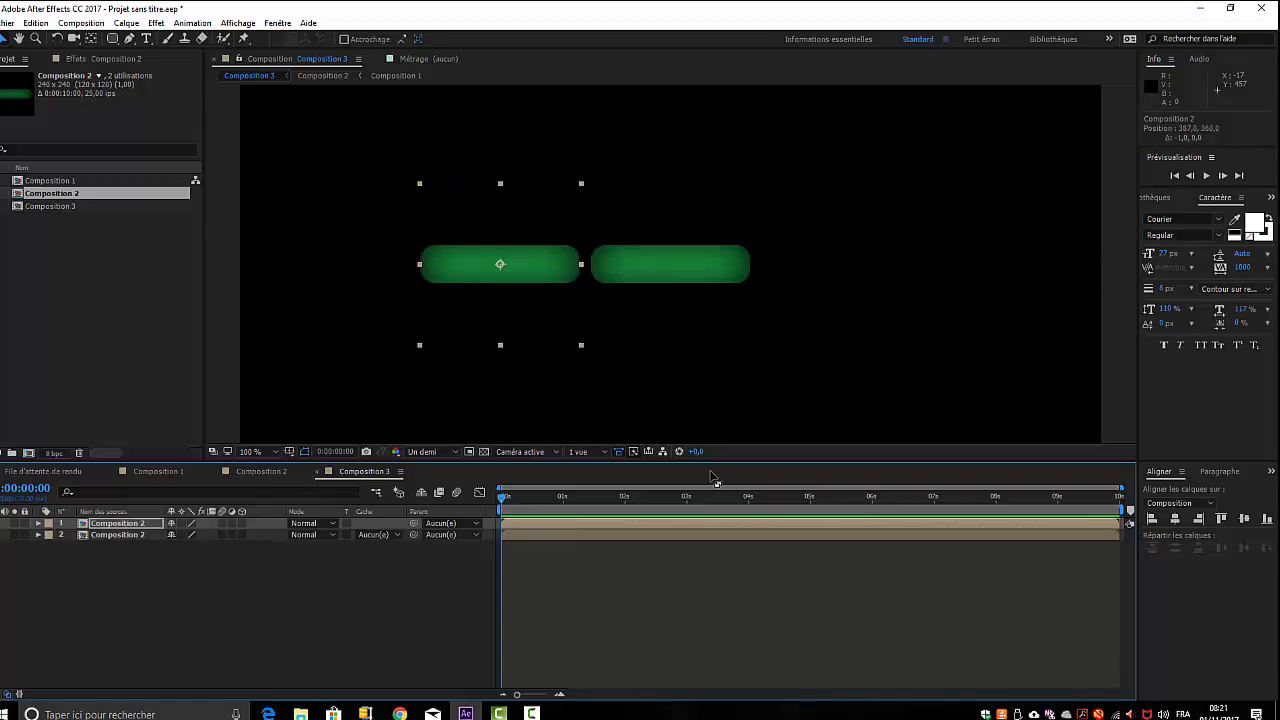
# Duplicate the left-hand Composition 2 bar and move the copy horizontally further left to position 133, 360, leaving an even gap
pyautogui.hotkey('ctrl', 'd')
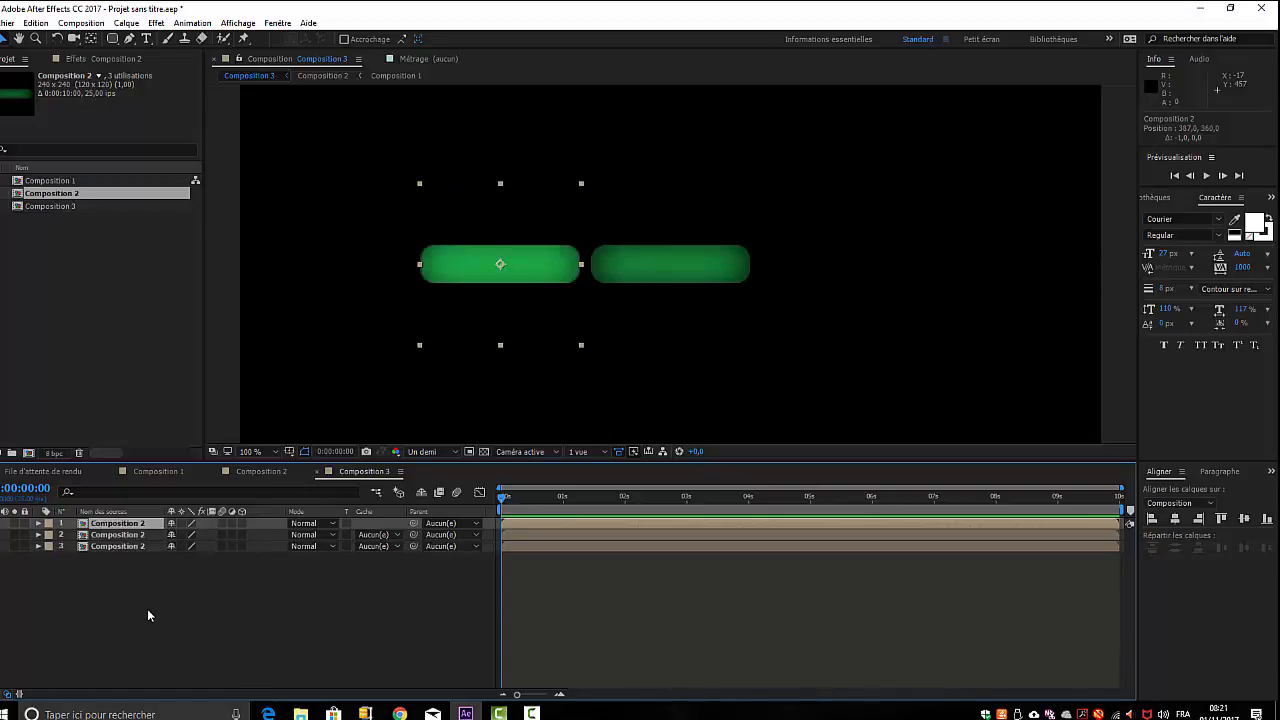
pyautogui.press('Left')
pyautogui.press('Left')
pyautogui.press('Left')
pyautogui.press('Left')
pyautogui.press('Left')
pyautogui.press('Left')
pyautogui.press('Left')
pyautogui.press('Left')
pyautogui.press('Left')
pyautogui.press('Left')
pyautogui.press('Left')
pyautogui.press('Left')
pyautogui.press('Left')
pyautogui.press('Left')
pyautogui.press('Left')
pyautogui.press('Left')
pyautogui.press('Left')
pyautogui.press('Left')
pyautogui.press('Left')
pyautogui.press('Left')
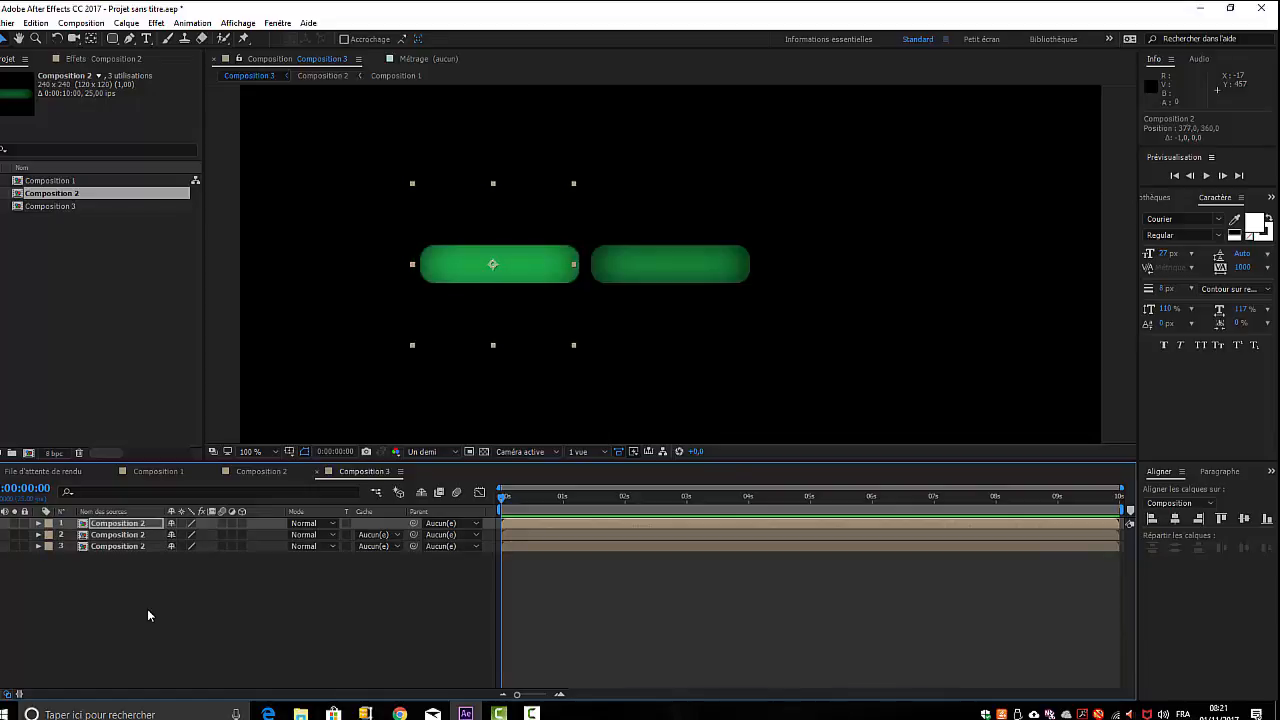
pyautogui.press('Left')
pyautogui.press('Left')
pyautogui.press('Left')
pyautogui.press('Left')
pyautogui.press('Left')
pyautogui.press('Left')
pyautogui.press('Left')
pyautogui.press('Left')
pyautogui.press('Left')
pyautogui.press('Left')
pyautogui.press('Left')
pyautogui.press('Left')
pyautogui.press('Left')
pyautogui.press('Left')
pyautogui.press('Left')
pyautogui.press('Left')
pyautogui.press('Left')
pyautogui.press('Left')
pyautogui.press('Left')
pyautogui.press('Left')
pyautogui.press('Left')
pyautogui.press('Left')
pyautogui.press('Left')
pyautogui.press('Left')
pyautogui.press('Left')
pyautogui.press('Left')
pyautogui.press('Left')
pyautogui.press('Left')
pyautogui.press('Left')
pyautogui.press('Left')
pyautogui.press('Left')
pyautogui.press('Left')
pyautogui.press('Left')
pyautogui.press('Left')
pyautogui.press('Left')
pyautogui.press('Left')
pyautogui.press('Left')
pyautogui.press('Left')
pyautogui.press('Left')
pyautogui.press('Left')
pyautogui.press('Left')
pyautogui.press('Left')
pyautogui.press('Left')
pyautogui.press('Left')
pyautogui.press('Left')
pyautogui.press('Left')
pyautogui.press('Left')
pyautogui.press('Left')
pyautogui.press('Left')
pyautogui.press('Left')
pyautogui.press('Left')
pyautogui.press('Left')
pyautogui.press('Left')
pyautogui.press('Left')
pyautogui.press('Left')
pyautogui.press('Left')
pyautogui.press('Left')
pyautogui.press('Left')
pyautogui.press('Left')
pyautogui.press('Left')
pyautogui.press('Left')
pyautogui.press('Left')
pyautogui.press('Left')
pyautogui.press('Left')
pyautogui.press('Left')
pyautogui.press('Left')
pyautogui.press('Left')
pyautogui.press('Left')
pyautogui.press('Left')
pyautogui.press('Left')
pyautogui.press('Left')
pyautogui.press('Left')
pyautogui.press('Left')
pyautogui.press('Left')
pyautogui.press('Left')
pyautogui.press('Left')
pyautogui.press('Left')
pyautogui.press('Left')
pyautogui.press('Left')
pyautogui.press('Left')
pyautogui.press('Left')
pyautogui.press('Left')
pyautogui.press('Left')
pyautogui.press('Left')
pyautogui.press('Left')
pyautogui.press('Left')
pyautogui.press('Left')
pyautogui.press('Left')
pyautogui.press('Left')
pyautogui.press('Left')
pyautogui.press('Left')
pyautogui.press('Left')
pyautogui.press('Left')
pyautogui.press('Left')
pyautogui.press('Left')
pyautogui.press('Left')
pyautogui.press('Left')
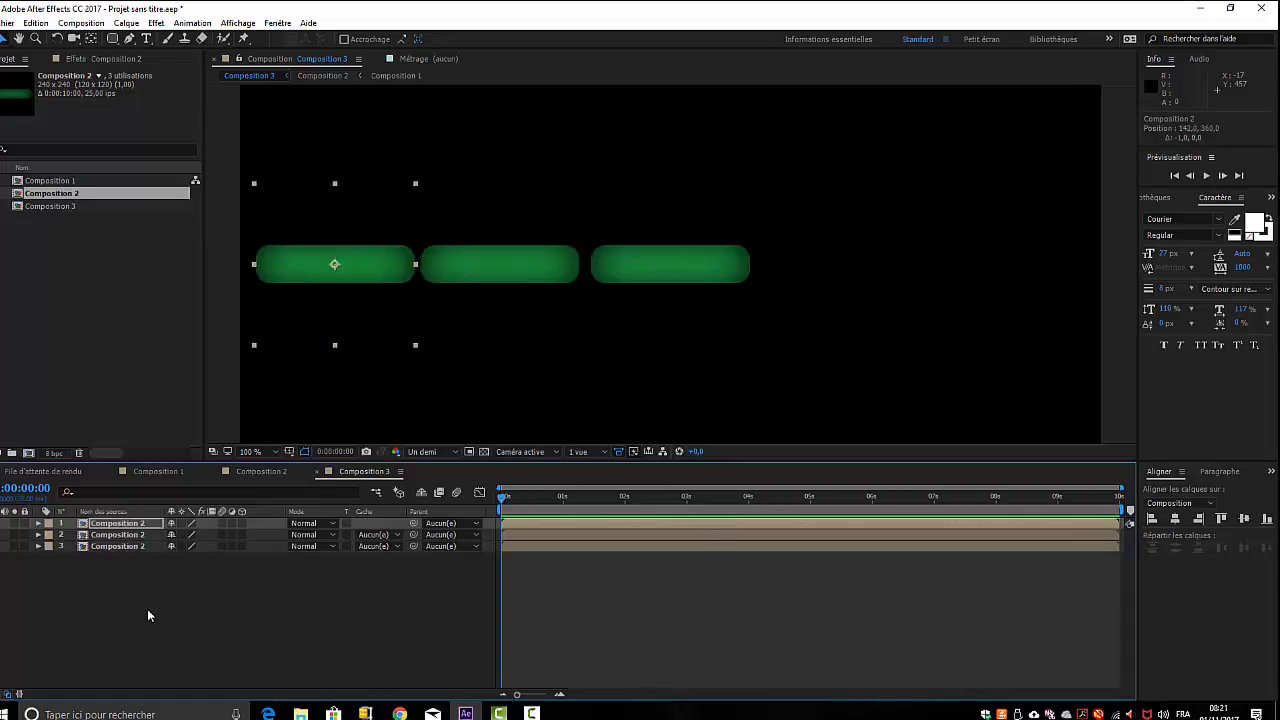
pyautogui.press('Left')
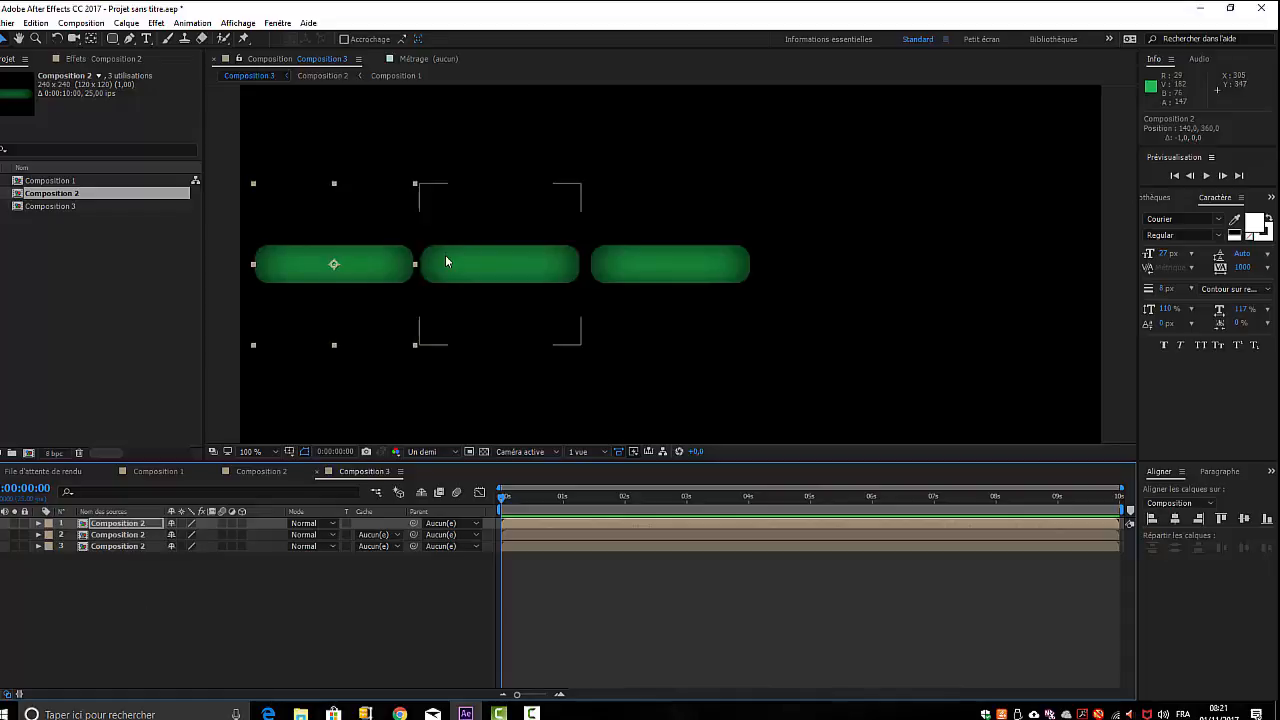
pyautogui.press('Left')
pyautogui.press('Left')
pyautogui.press('Left')
pyautogui.press('Left')
pyautogui.press('Left')
pyautogui.press('Left')
pyautogui.press('Left')
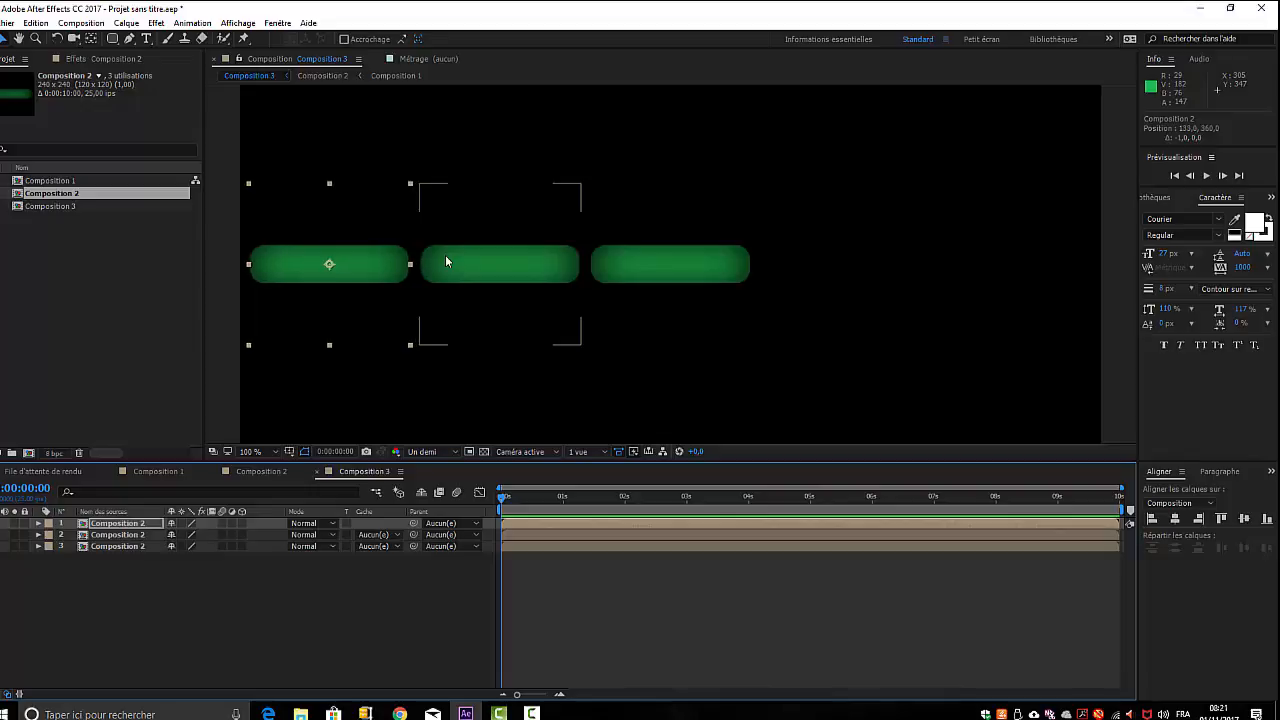
# Duplicate the central Composition 2 bar and move the copy horizontally to its right, leaving the same gap as between the other bars
pyautogui.click(703, 268)
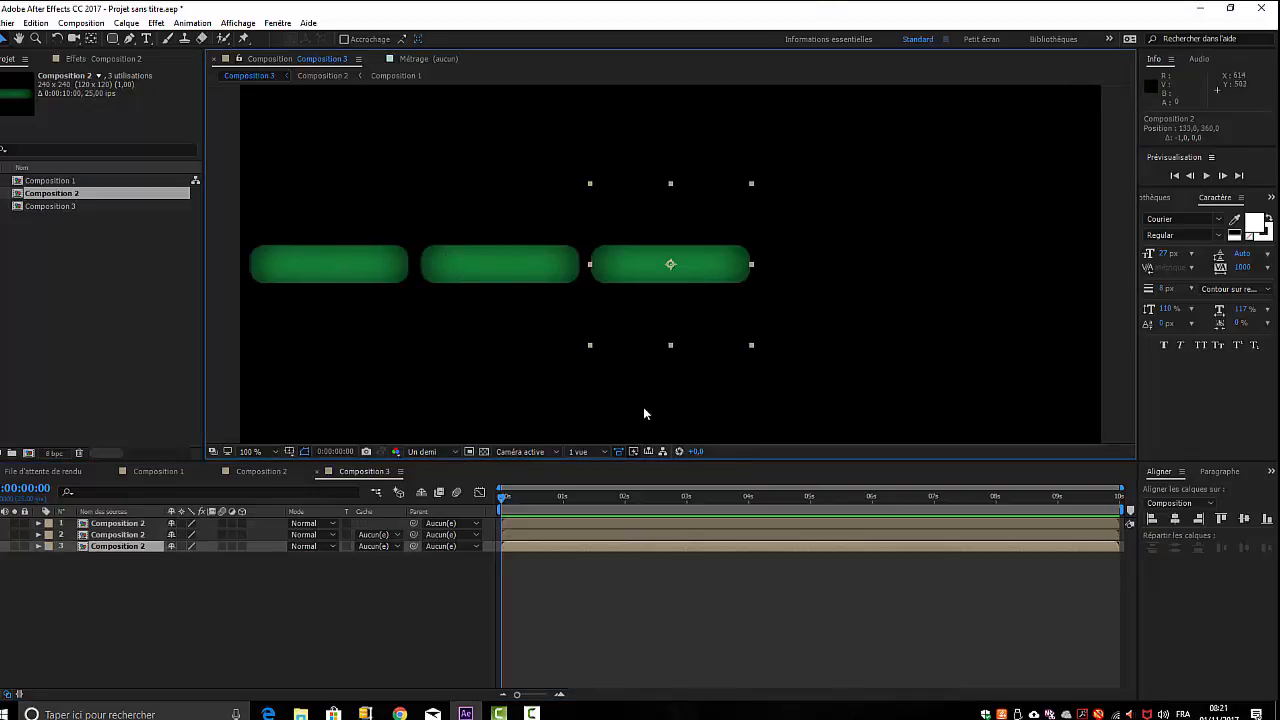
pyautogui.click(110, 548)
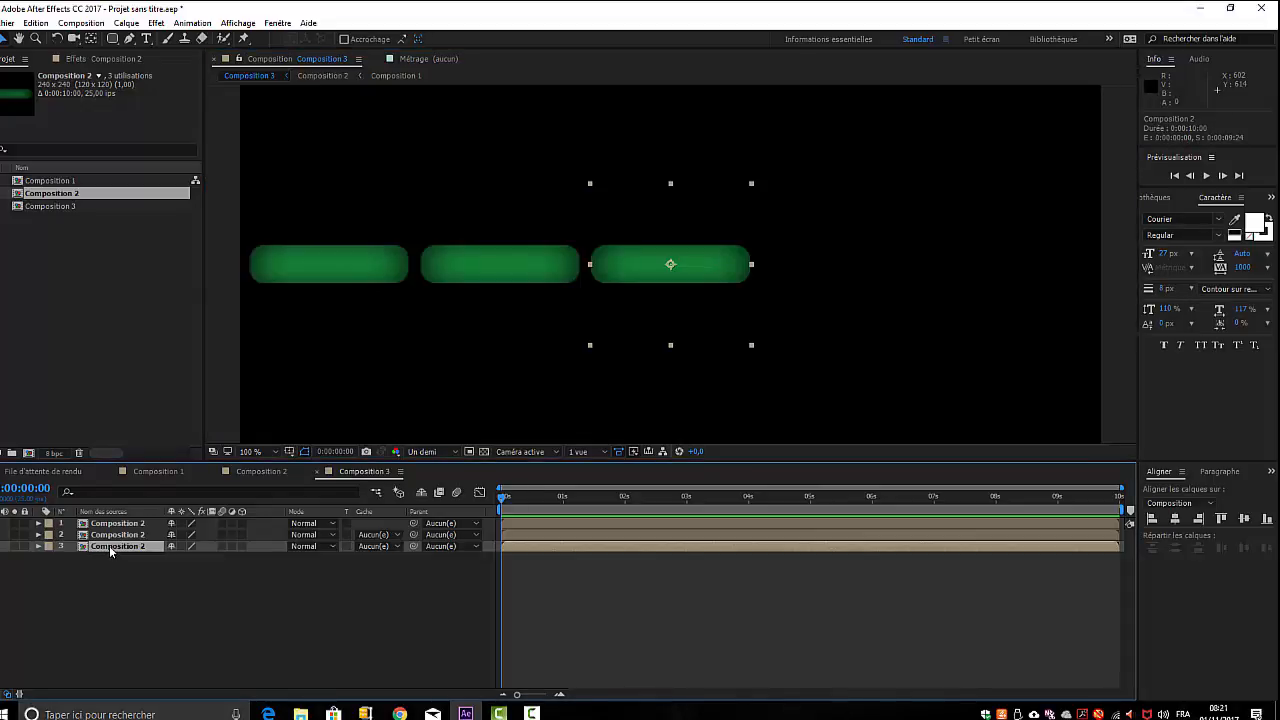
pyautogui.hotkey('ctrl', 'd')
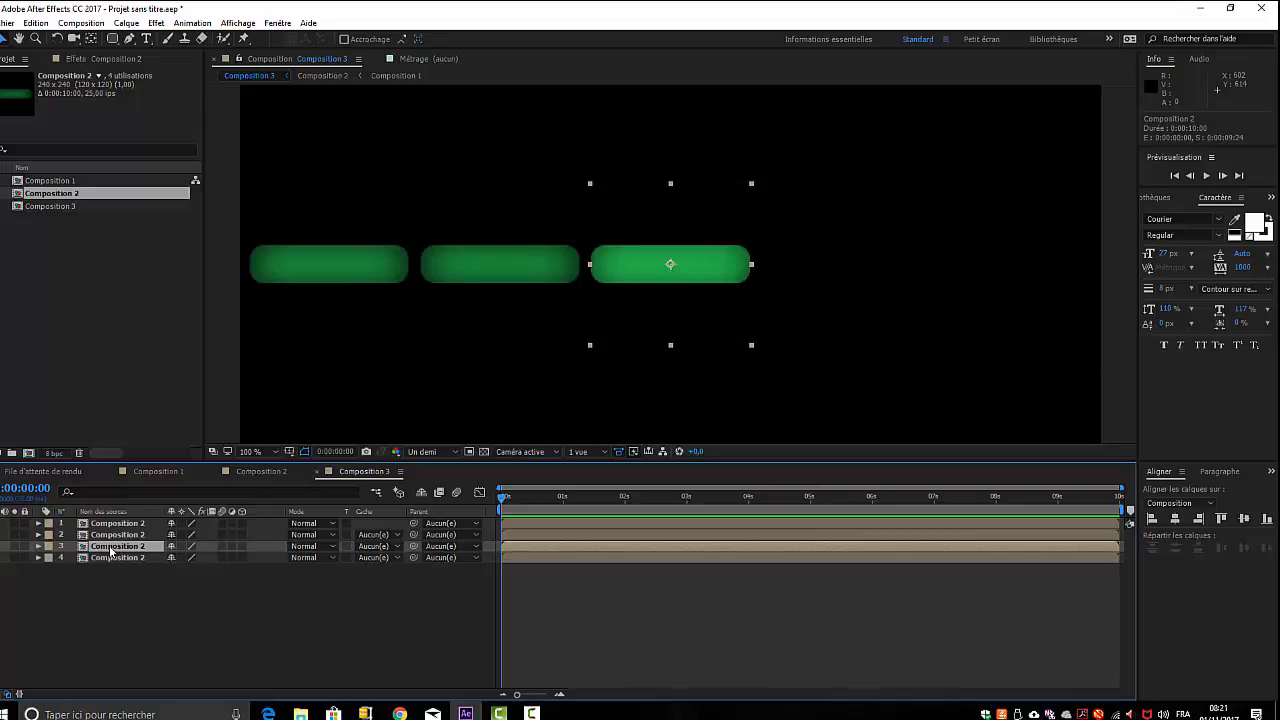
pyautogui.press('Right')
pyautogui.press('Right')
pyautogui.press('Right')
pyautogui.press('Right')
pyautogui.press('Right')
pyautogui.press('Right')
pyautogui.press('Right')
pyautogui.press('Right')
pyautogui.press('Right')
pyautogui.press('Right')
pyautogui.press('Right')
pyautogui.press('Right')
pyautogui.press('Right')
pyautogui.press('Right')
pyautogui.press('Right')
pyautogui.press('Right')
pyautogui.press('Right')
pyautogui.press('Right')
pyautogui.press('Right')
pyautogui.press('Right')
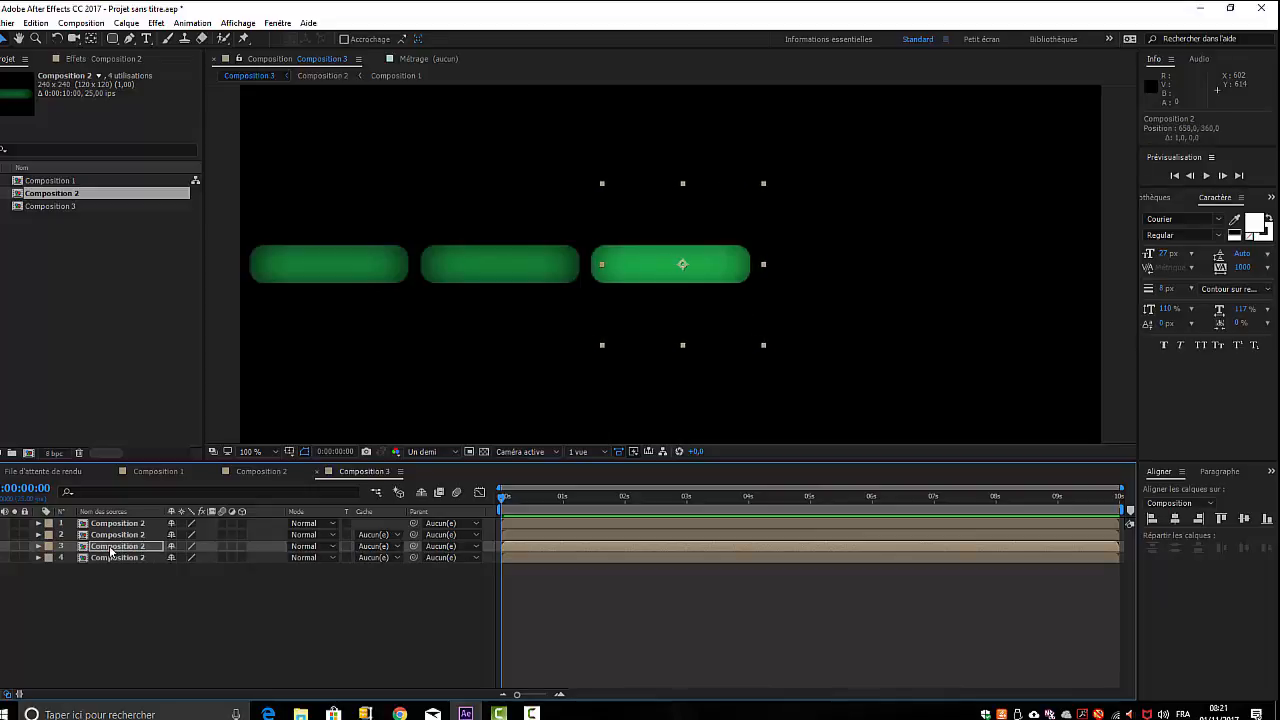
pyautogui.press('Right')
pyautogui.press('Right')
pyautogui.press('Right')
pyautogui.press('Right')
pyautogui.press('Right')
pyautogui.press('Right')
pyautogui.press('Right')
pyautogui.press('Right')
pyautogui.press('Right')
pyautogui.press('Right')
pyautogui.press('Right')
pyautogui.press('Right')
pyautogui.press('Right')
pyautogui.press('Right')
pyautogui.press('Right')
pyautogui.press('Right')
pyautogui.press('Right')
pyautogui.press('Right')
pyautogui.press('Right')
pyautogui.press('Right')
pyautogui.press('Right')
pyautogui.press('Right')
pyautogui.press('Right')
pyautogui.press('Right')
pyautogui.press('Right')
pyautogui.press('Right')
pyautogui.press('Right')
pyautogui.press('Right')
pyautogui.press('Right')
pyautogui.press('Right')
pyautogui.press('Right')
pyautogui.press('Right')
pyautogui.press('Right')
pyautogui.press('Right')
pyautogui.press('Right')
pyautogui.press('Right')
pyautogui.press('Right')
pyautogui.press('Right')
pyautogui.press('Right')
pyautogui.press('Right')
pyautogui.press('Right')
pyautogui.press('Right')
pyautogui.press('Right')
pyautogui.press('Right')
pyautogui.press('Right')
pyautogui.press('Right')
pyautogui.press('Right')
pyautogui.press('Right')
pyautogui.press('Right')
pyautogui.press('Right')
pyautogui.press('Right')
pyautogui.press('Right')
pyautogui.press('Right')
pyautogui.press('Right')
pyautogui.press('Right')
pyautogui.press('Right')
pyautogui.press('Right')
pyautogui.press('Right')
pyautogui.press('Right')
pyautogui.press('Right')
pyautogui.press('Right')
pyautogui.press('Right')
pyautogui.press('Right')
pyautogui.press('Right')
pyautogui.press('Right')
pyautogui.press('Right')
pyautogui.press('Right')
pyautogui.press('Right')
pyautogui.press('Right')
pyautogui.press('Right')
pyautogui.press('Right')
pyautogui.press('Right')
pyautogui.press('Right')
pyautogui.press('Right')
pyautogui.press('Right')
pyautogui.press('Right')
pyautogui.press('Right')
pyautogui.press('Right')
pyautogui.press('Right')
pyautogui.press('Right')
pyautogui.press('Right')
pyautogui.press('Right')
pyautogui.press('Right')
pyautogui.press('Right')
pyautogui.press('Right')
pyautogui.press('Right')
pyautogui.press('Right')
pyautogui.press('Right')
pyautogui.press('Right')
pyautogui.press('Right')
pyautogui.press('Right')
pyautogui.press('Right')
pyautogui.press('Right')
pyautogui.press('Right')
pyautogui.press('Right')
pyautogui.press('Right')
pyautogui.press('Right')
pyautogui.press('Right')
pyautogui.press('Right')
pyautogui.press('Right')
pyautogui.press('Right')
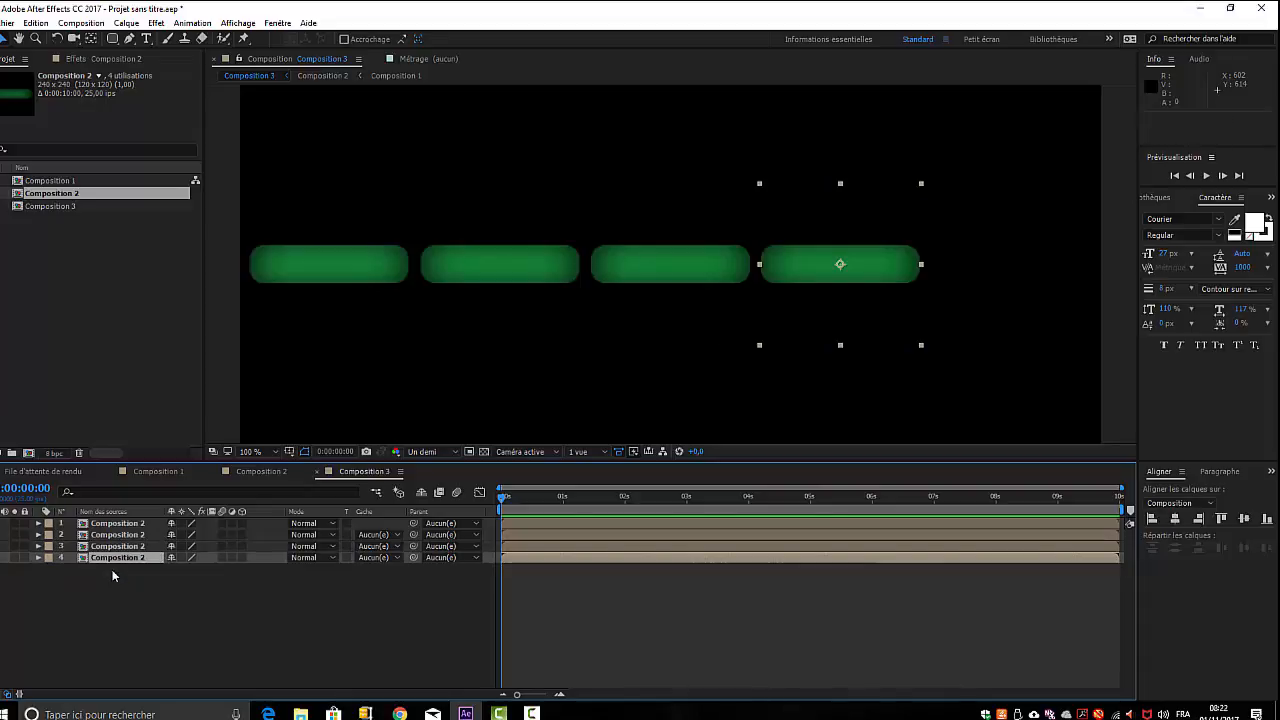
# Duplicate the rightmost Composition 2 bar and move the copy horizontally right to position 1145, 360, leaving the same gap as between the others
pyautogui.click(116, 558)
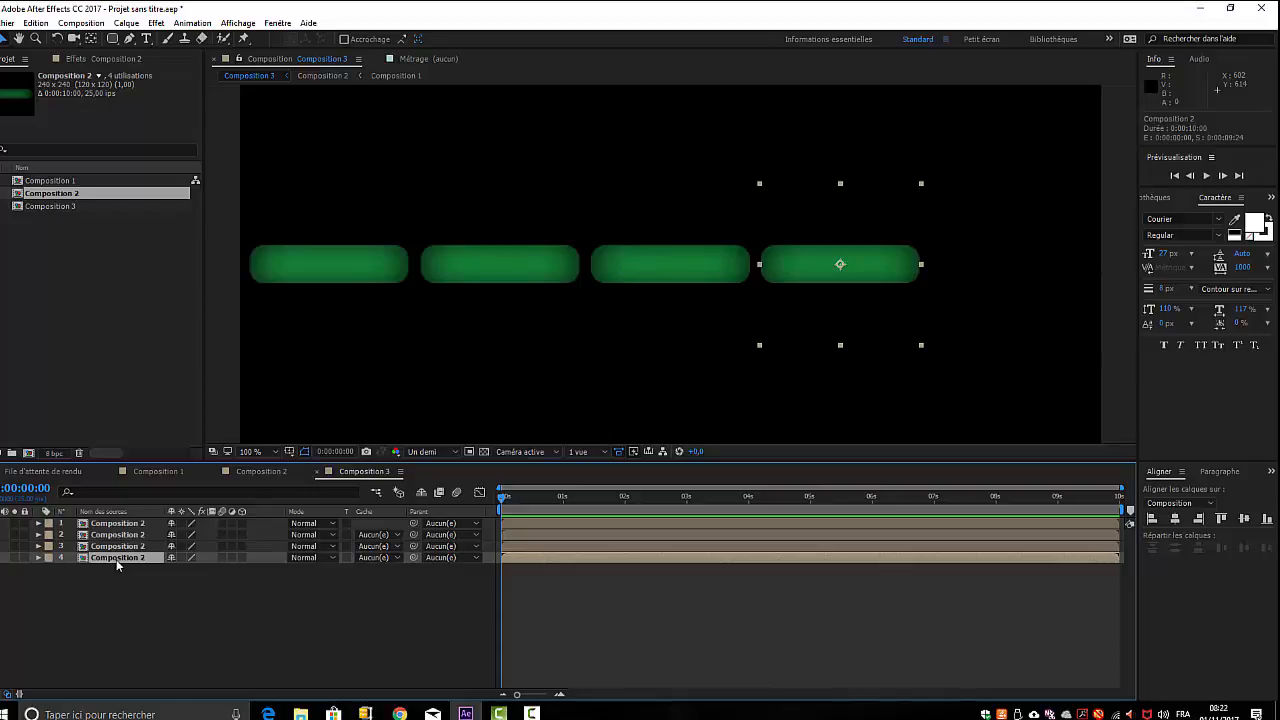
pyautogui.hotkey('ctrl', 'd')
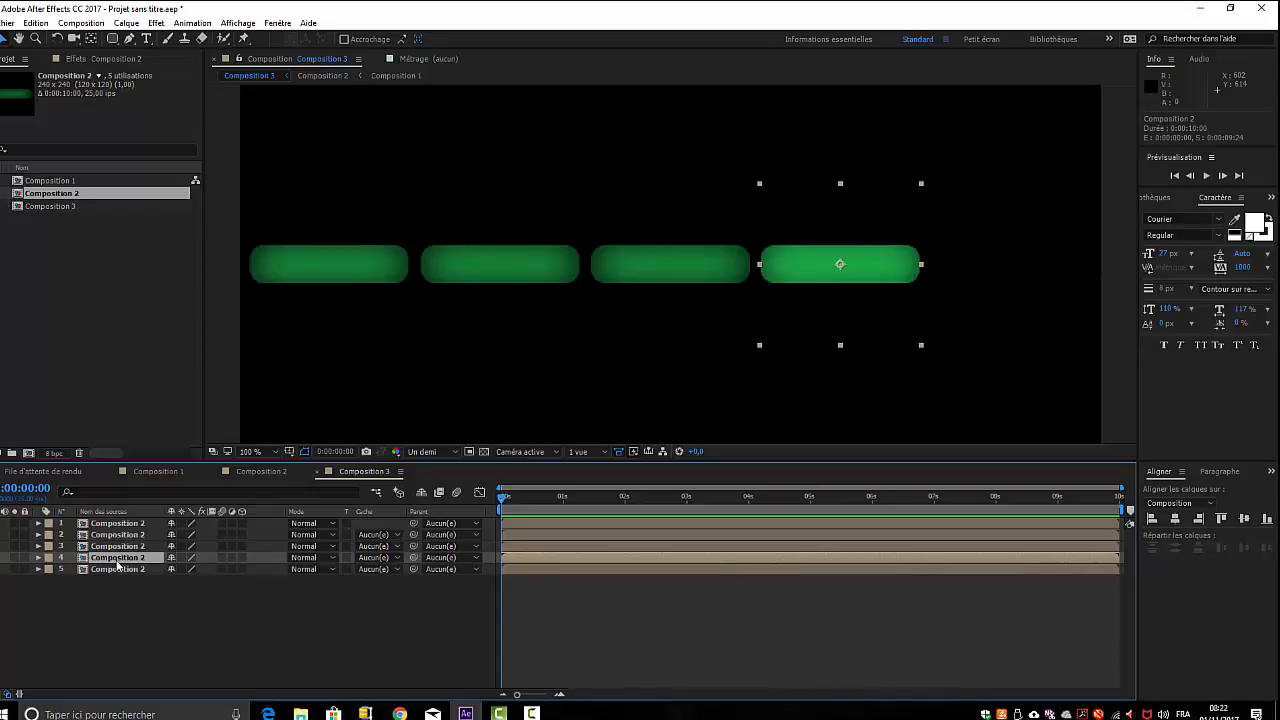
pyautogui.click(117, 567)
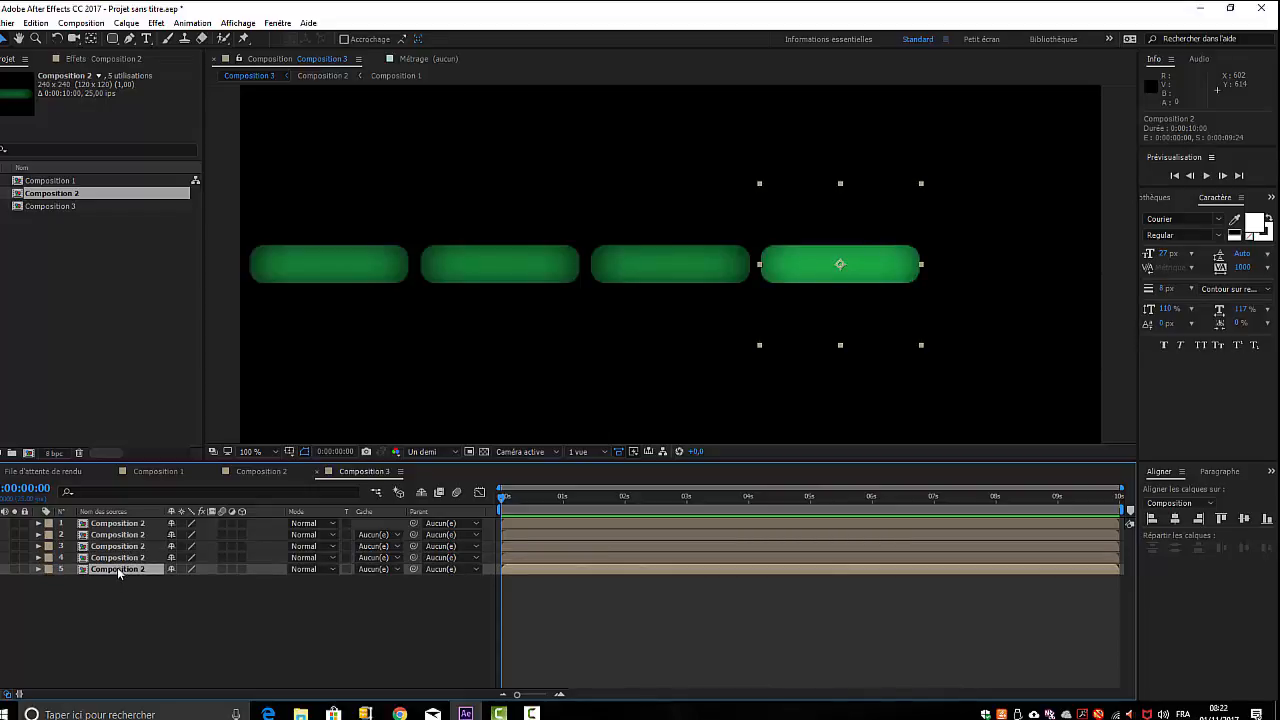
pyautogui.press('Right')
pyautogui.press('Right')
pyautogui.press('Right')
pyautogui.press('Right')
pyautogui.press('Right')
pyautogui.press('Right')
pyautogui.press('Right')
pyautogui.press('Right')
pyautogui.press('Right')
pyautogui.press('Right')
pyautogui.press('Right')
pyautogui.press('Right')
pyautogui.press('Right')
pyautogui.press('Right')
pyautogui.press('Right')
pyautogui.press('Right')
pyautogui.press('Right')
pyautogui.press('Right')
pyautogui.press('Right')
pyautogui.press('Right')
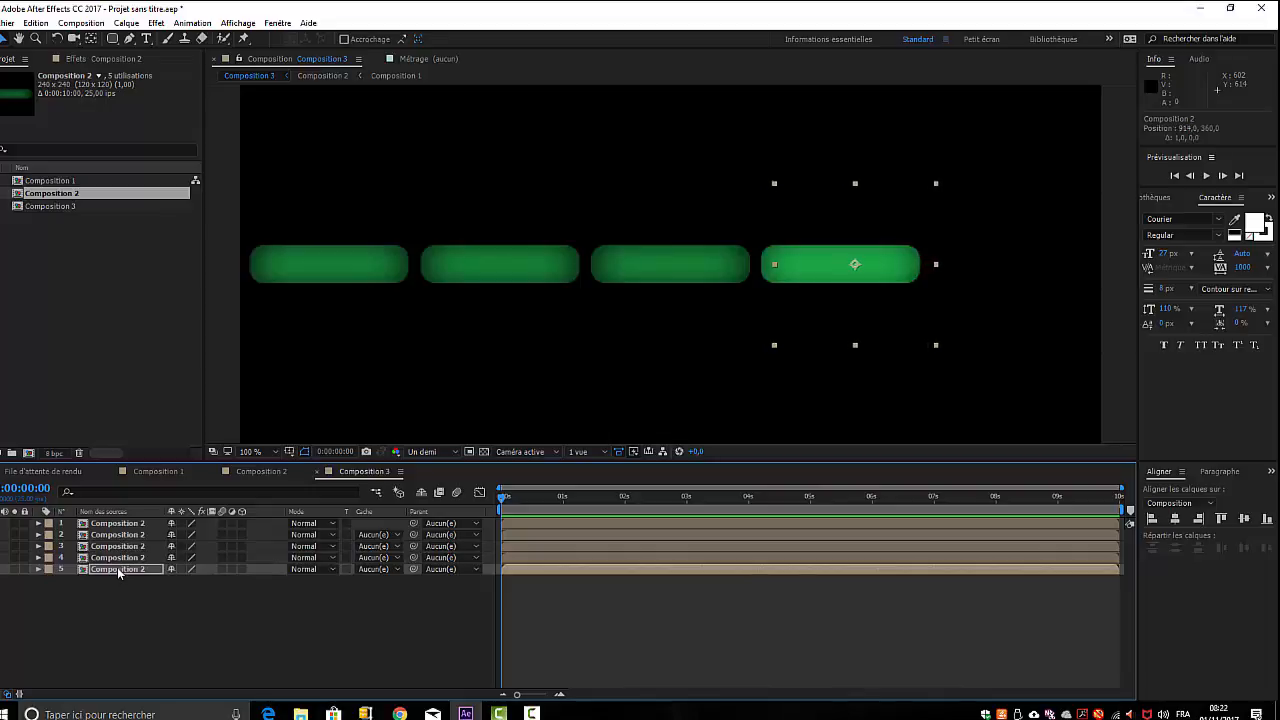
pyautogui.press('Right')
pyautogui.press('Right')
pyautogui.press('Right')
pyautogui.press('Right')
pyautogui.press('Right')
pyautogui.press('Right')
pyautogui.press('Right')
pyautogui.press('Right')
pyautogui.press('Right')
pyautogui.press('Right')
pyautogui.press('Right')
pyautogui.press('Right')
pyautogui.press('Right')
pyautogui.press('Right')
pyautogui.press('Right')
pyautogui.press('Right')
pyautogui.press('Right')
pyautogui.press('Right')
pyautogui.press('Right')
pyautogui.press('Right')
pyautogui.press('Right')
pyautogui.press('Right')
pyautogui.press('Right')
pyautogui.press('Right')
pyautogui.press('Right')
pyautogui.press('Right')
pyautogui.press('Right')
pyautogui.press('Right')
pyautogui.press('Right')
pyautogui.press('Right')
pyautogui.press('Right')
pyautogui.press('Right')
pyautogui.press('Right')
pyautogui.press('Right')
pyautogui.press('Right')
pyautogui.press('Right')
pyautogui.press('Right')
pyautogui.press('Right')
pyautogui.press('Right')
pyautogui.press('Right')
pyautogui.press('Right')
pyautogui.press('Right')
pyautogui.press('Right')
pyautogui.press('Right')
pyautogui.press('Right')
pyautogui.press('Right')
pyautogui.press('Right')
pyautogui.press('Right')
pyautogui.press('Right')
pyautogui.press('Right')
pyautogui.press('Right')
pyautogui.press('Right')
pyautogui.press('Right')
pyautogui.press('Right')
pyautogui.press('Right')
pyautogui.press('Right')
pyautogui.press('Right')
pyautogui.press('Right')
pyautogui.press('Right')
pyautogui.press('Right')
pyautogui.press('Right')
pyautogui.press('Right')
pyautogui.press('Right')
pyautogui.press('Right')
pyautogui.press('Right')
pyautogui.press('Right')
pyautogui.press('Right')
pyautogui.press('Right')
pyautogui.press('Right')
pyautogui.press('Right')
pyautogui.press('Right')
pyautogui.press('Right')
pyautogui.press('Right')
pyautogui.press('Right')
pyautogui.press('Right')
pyautogui.press('Right')
pyautogui.press('Right')
pyautogui.press('Right')
pyautogui.press('Right')
pyautogui.press('Right')
pyautogui.press('Right')
pyautogui.press('Right')
pyautogui.press('Right')
pyautogui.press('Right')
pyautogui.press('Right')
pyautogui.press('Right')
pyautogui.press('Right')
pyautogui.press('Right')
pyautogui.press('Right')
pyautogui.press('Right')
pyautogui.press('Right')
pyautogui.press('Right')
pyautogui.press('Right')
pyautogui.press('Right')
pyautogui.press('Right')
pyautogui.press('Right')
pyautogui.press('Right')
pyautogui.press('Right')
pyautogui.press('Right')
pyautogui.press('Right')
pyautogui.press('Right')
pyautogui.press('Right')
pyautogui.press('Right')
pyautogui.press('Right')
pyautogui.press('Right')
pyautogui.press('Right')
pyautogui.press('Right')
pyautogui.press('Right')
pyautogui.press('Right')
pyautogui.press('Right')
pyautogui.press('Right')
pyautogui.press('Right')
pyautogui.press('Right')
pyautogui.press('Right')
pyautogui.press('Right')
pyautogui.press('Right')
pyautogui.press('Right')
pyautogui.press('Right')
pyautogui.press('Right')
pyautogui.press('Right')
pyautogui.press('Right')
pyautogui.press('Right')
pyautogui.press('Right')
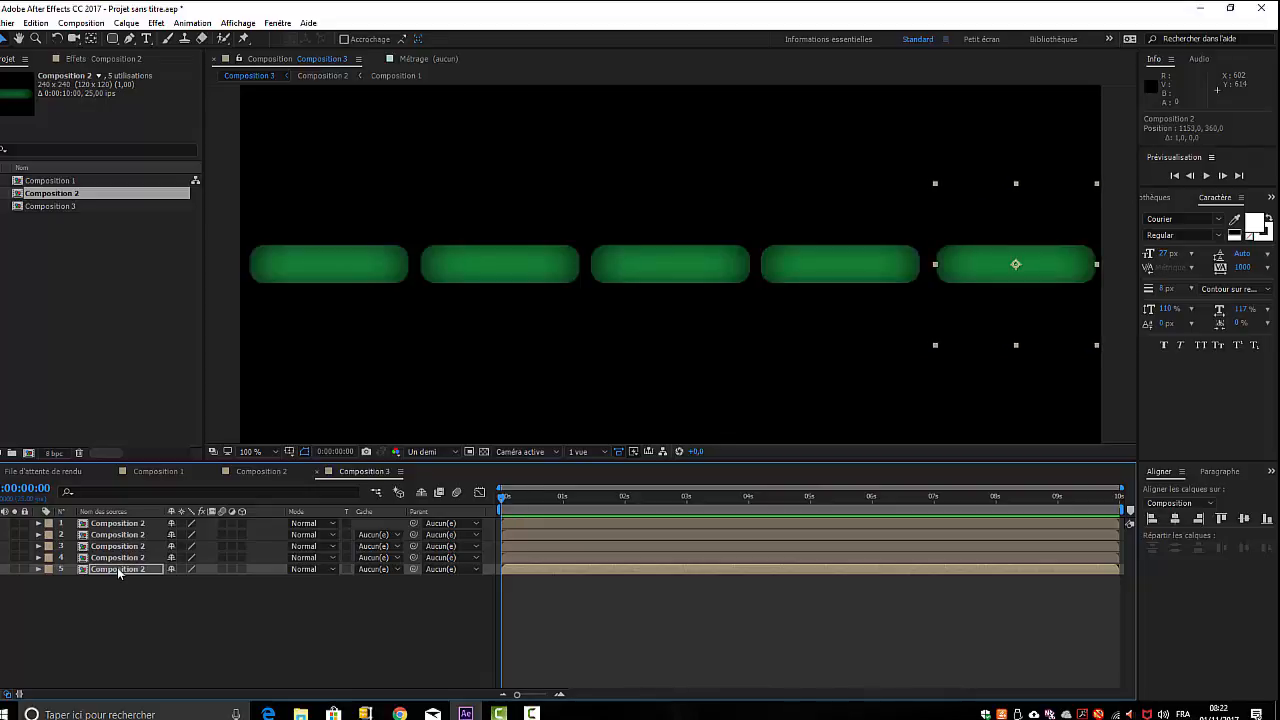
pyautogui.press('Left')
pyautogui.press('Left')
pyautogui.press('Left')
pyautogui.press('Left')
pyautogui.press('Left')
pyautogui.press('Left')
pyautogui.press('Left')
pyautogui.press('Left')
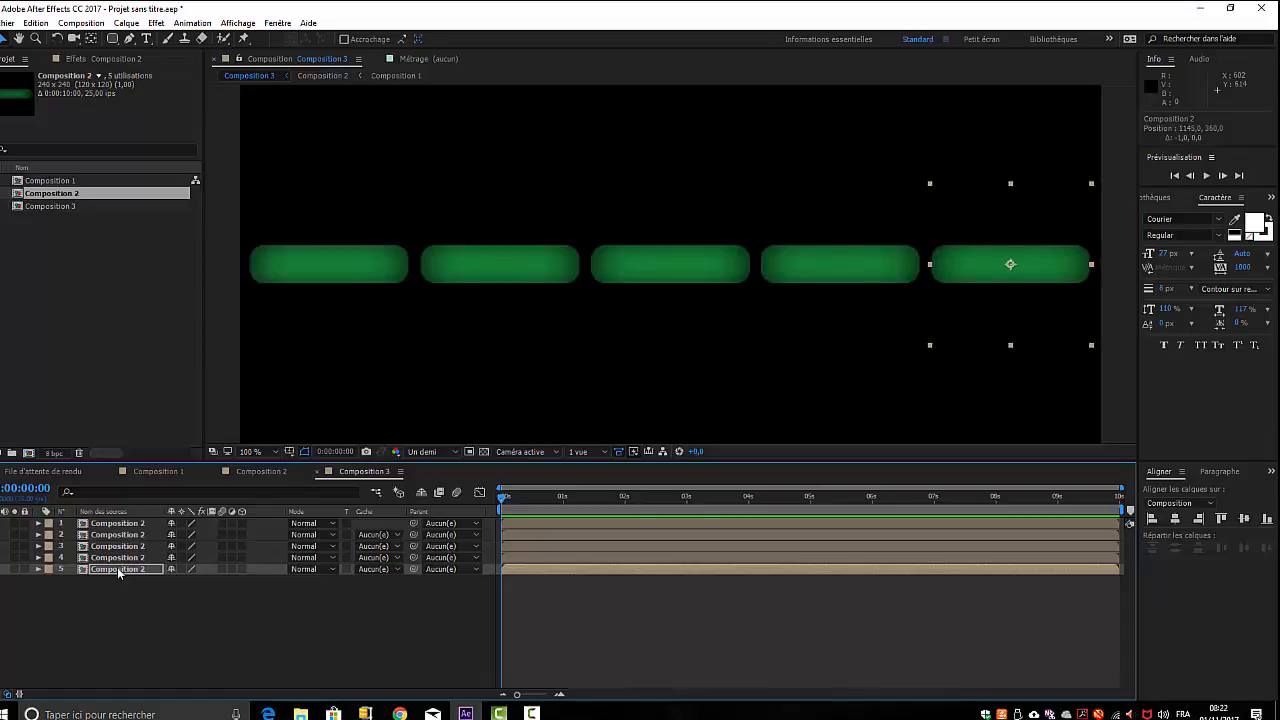
pyautogui.click(187, 637)
# Add the expression wiggle(5,50) to the opacity of the first Composition 2 layer and preview its flicker
pyautogui.click(122, 524)
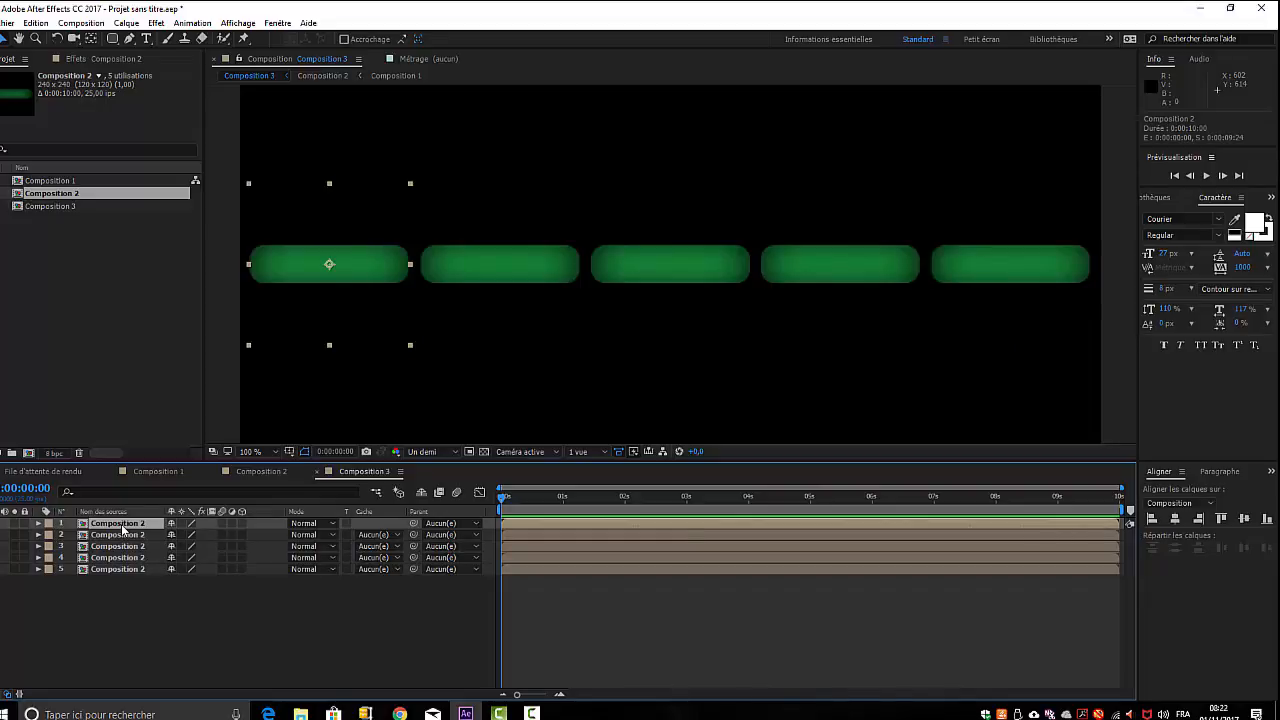
pyautogui.press('t')
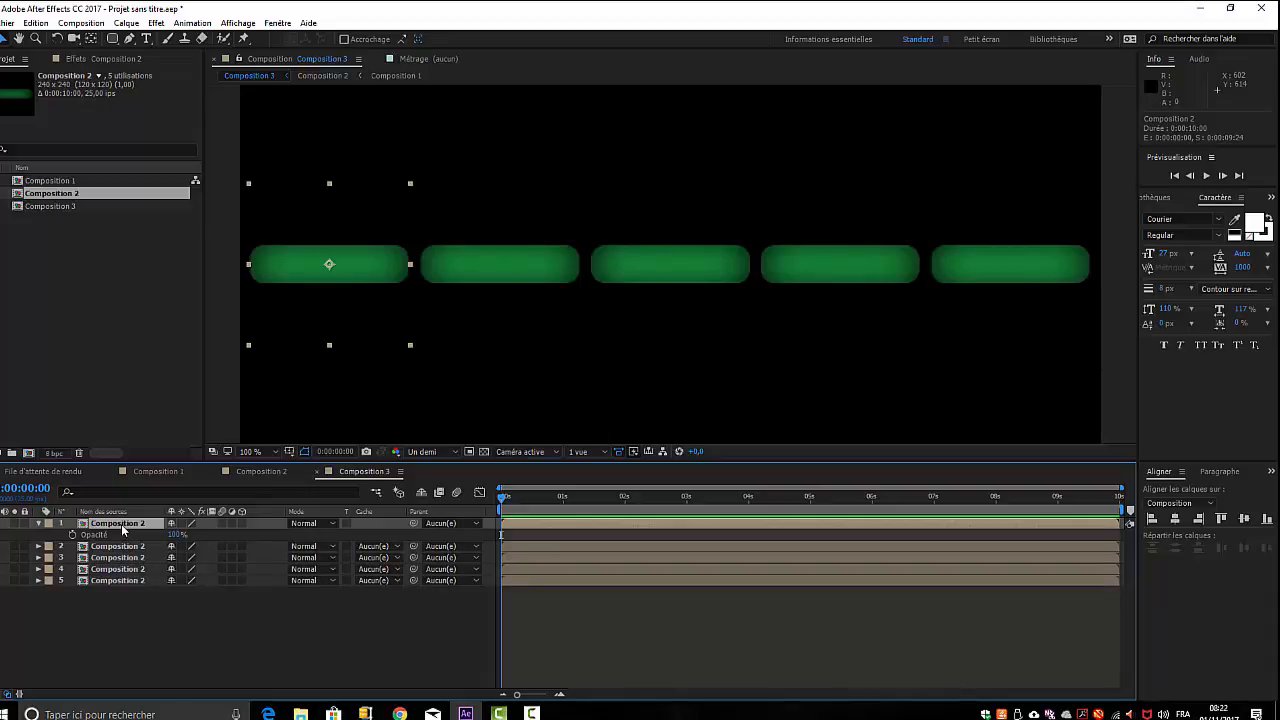
pyautogui.keyDown('alt'); pyautogui.click(72, 535); pyautogui.keyUp('alt')
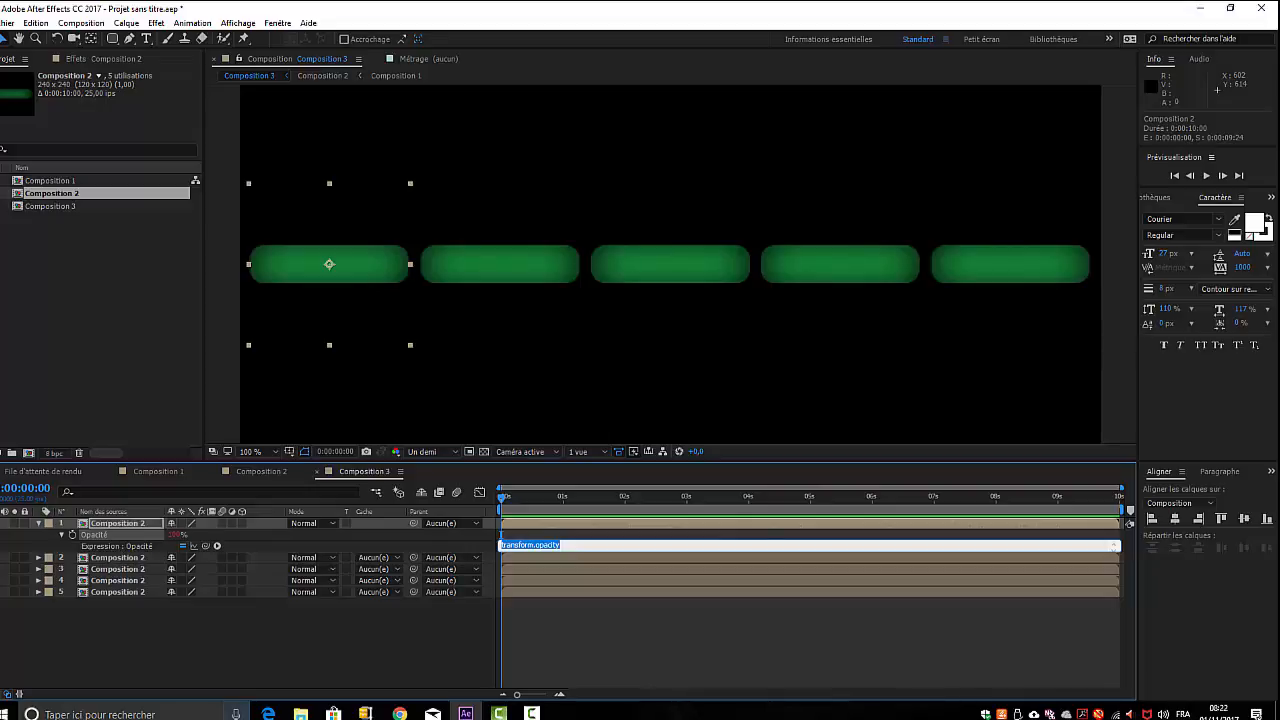
pyautogui.press('BackSpace')
pyautogui.write('wiggle(5,50')
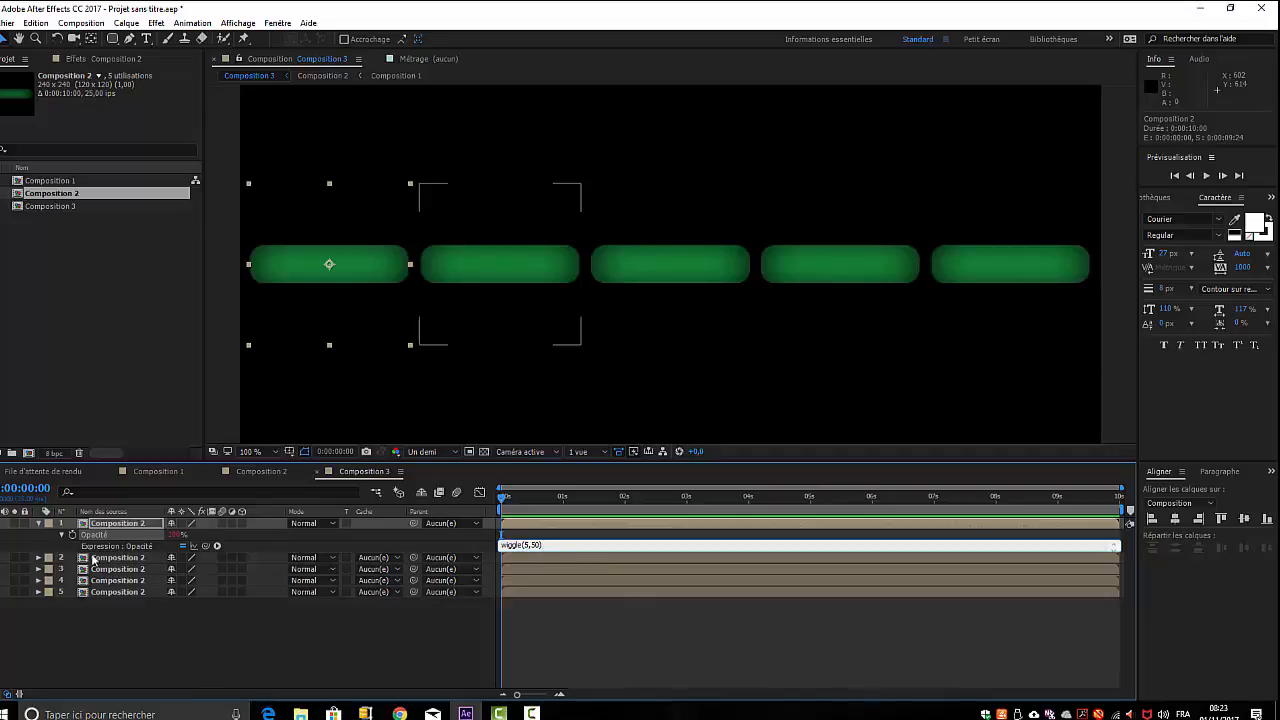
pyautogui.click(217, 546)
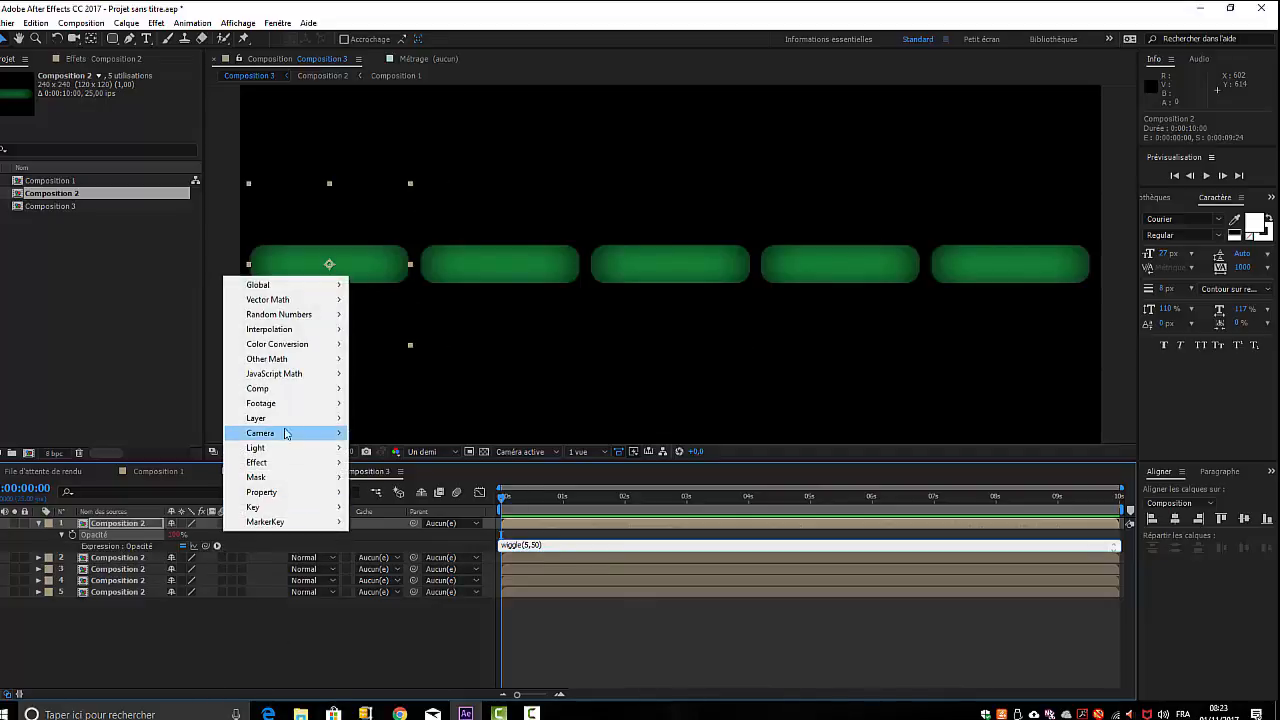
pyautogui.moveTo(297, 493)
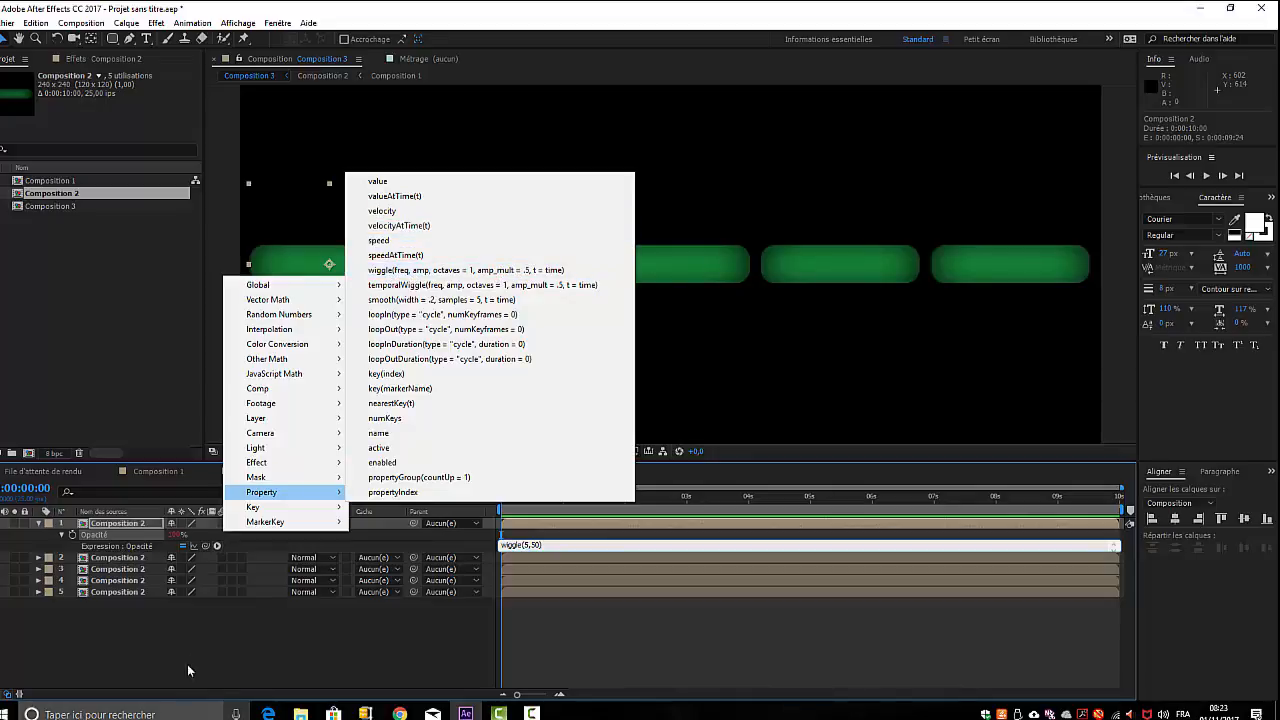
pyautogui.click(223, 646)
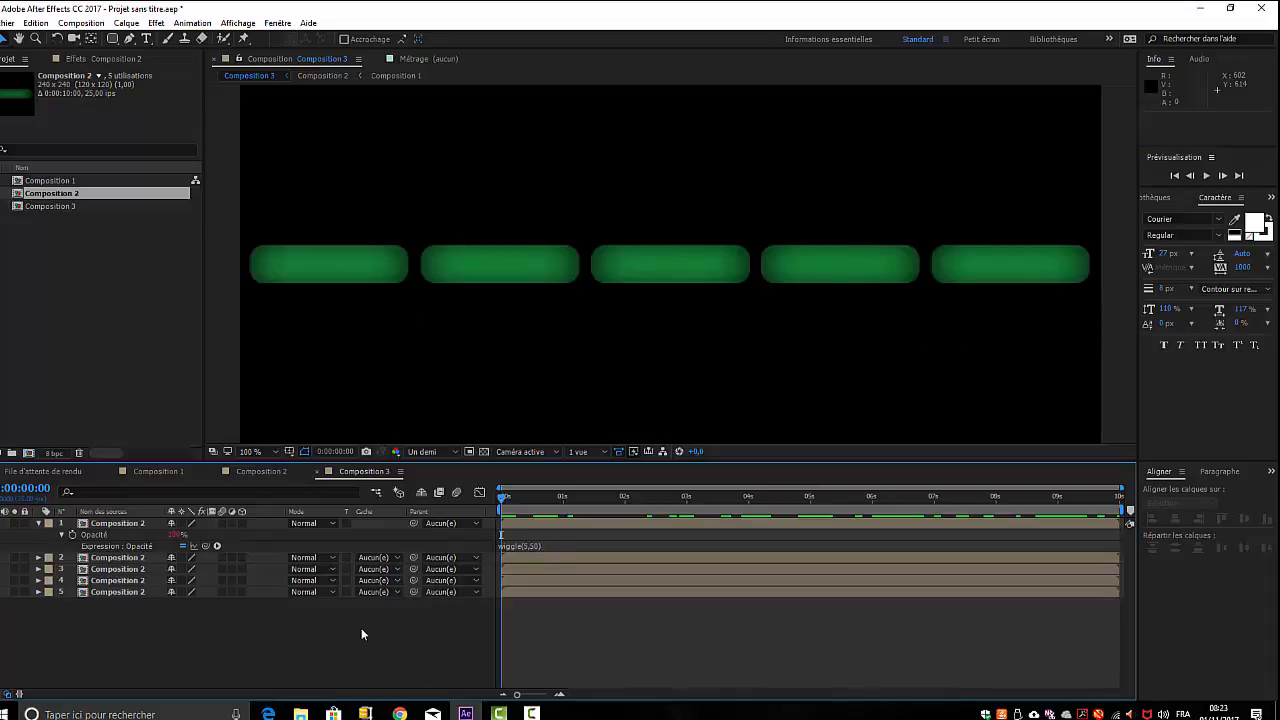
pyautogui.press('space')
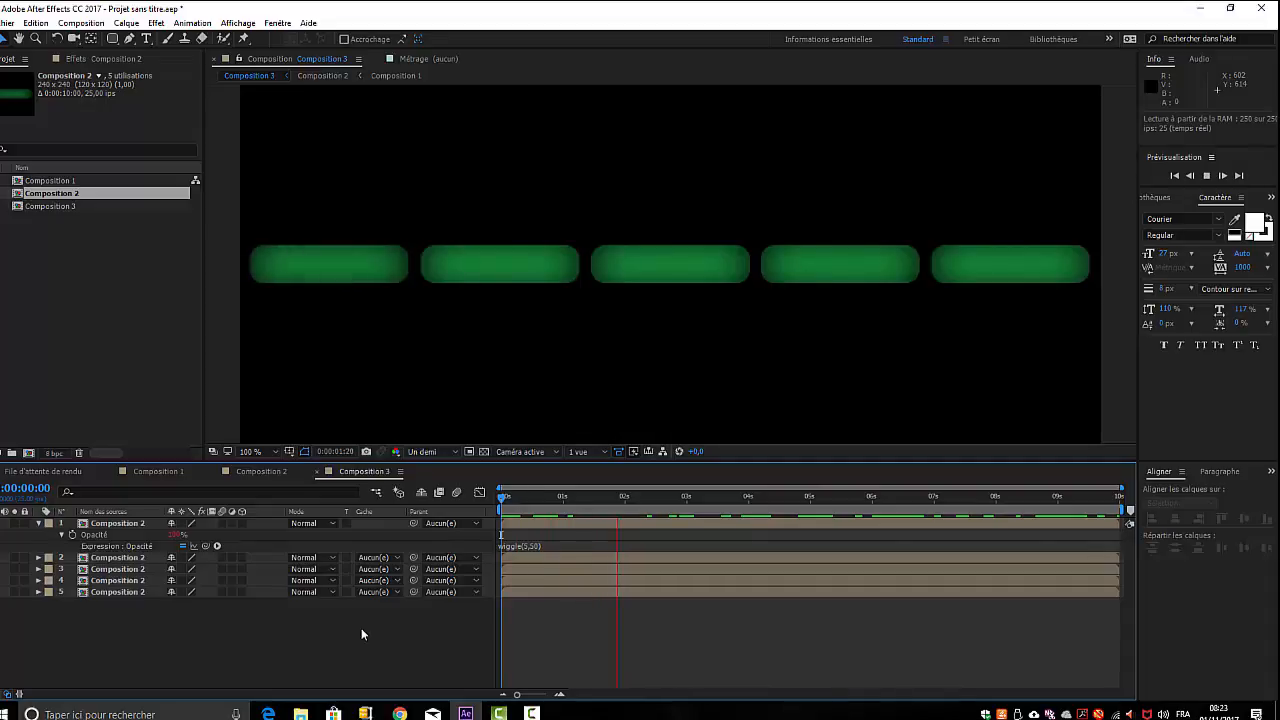
pyautogui.press('space')
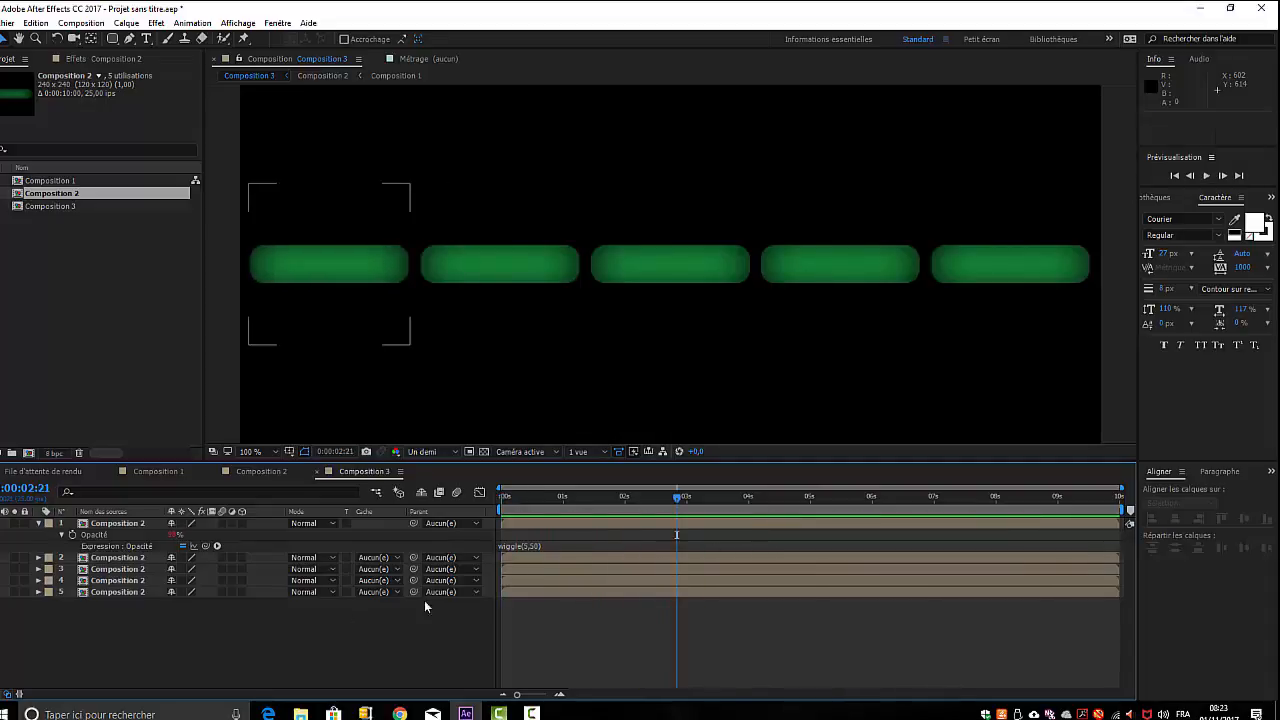
# Copy only the opacity expression from the first layer and paste it onto the other four Composition 2 layers
pyautogui.click(98, 537)
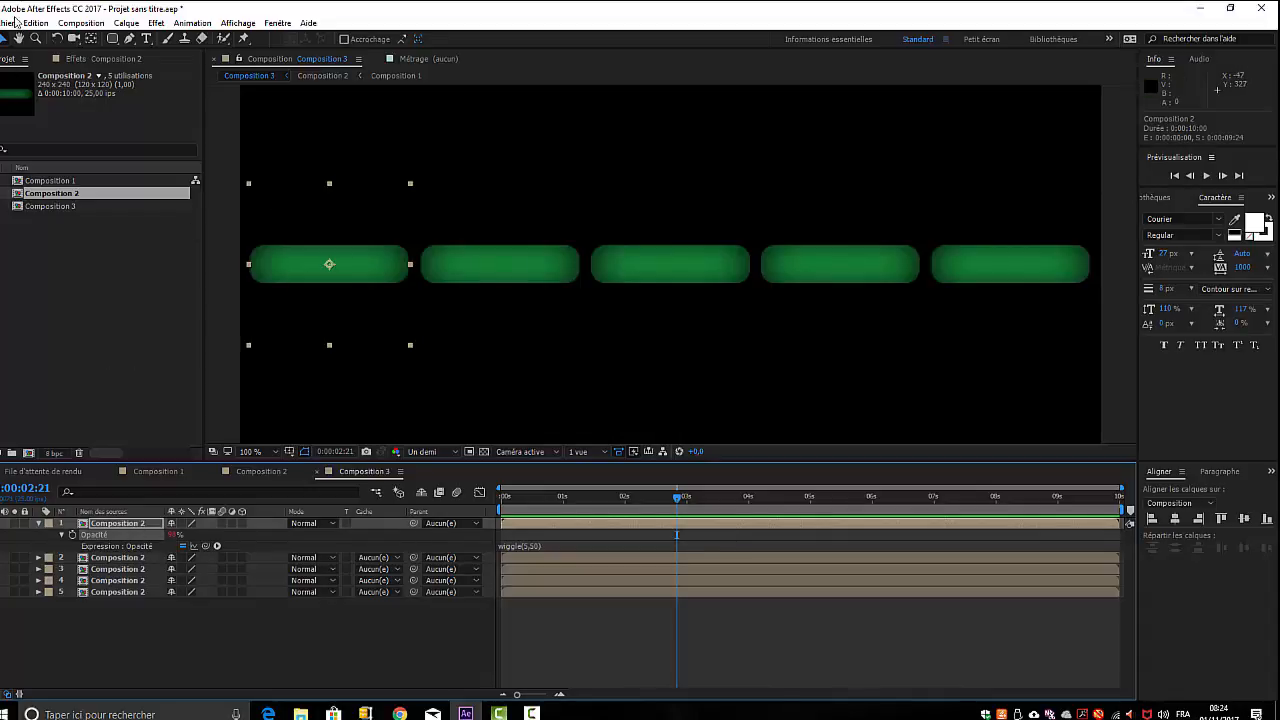
pyautogui.click(36, 22)
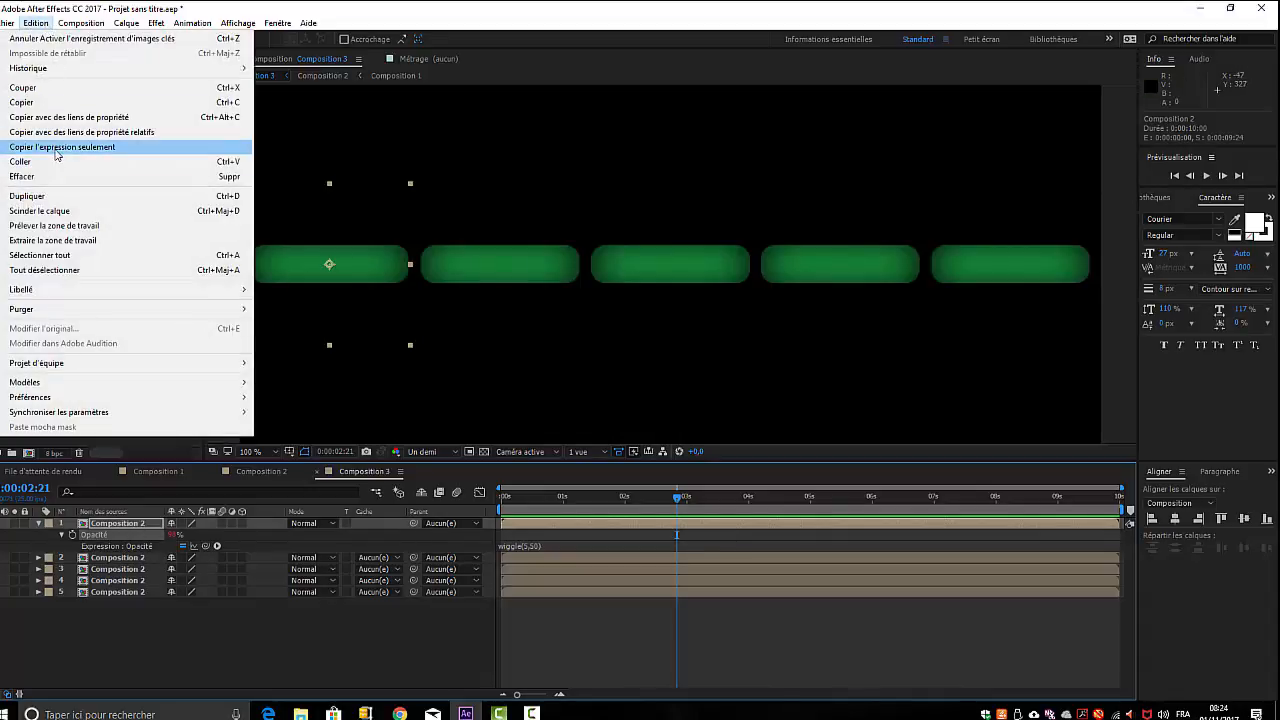
pyautogui.click(57, 147)
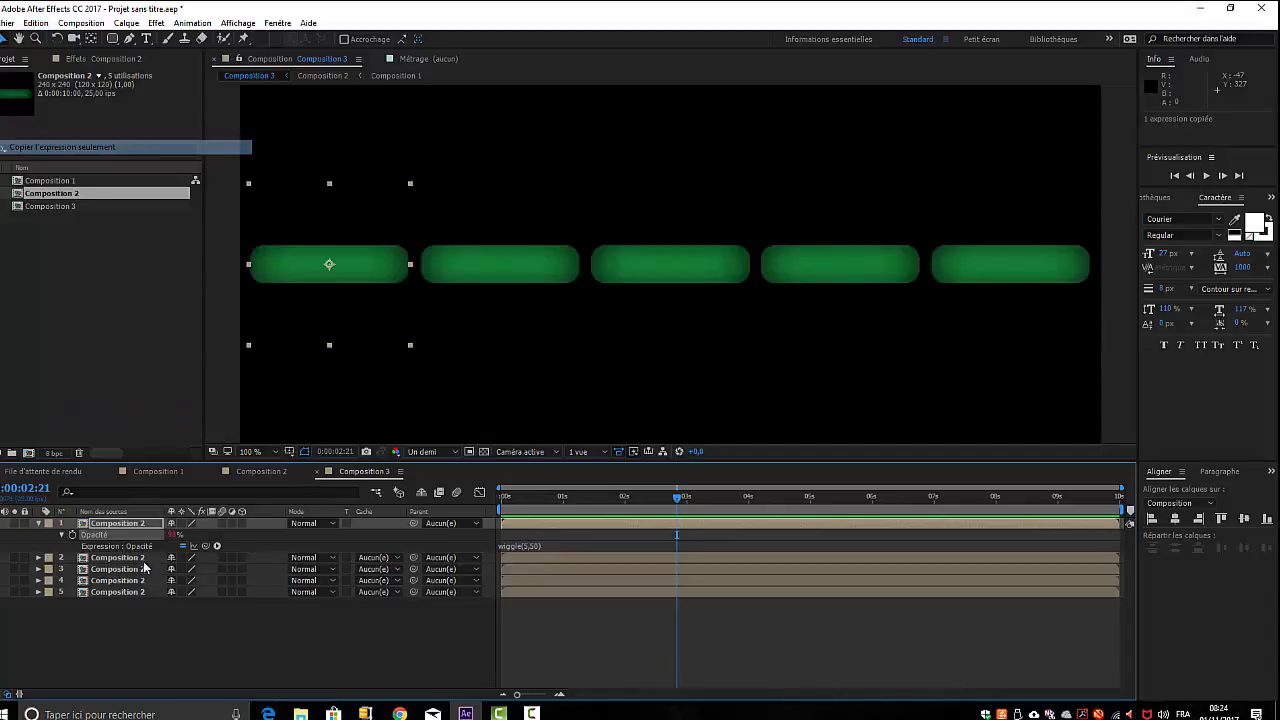
pyautogui.click(113, 559)
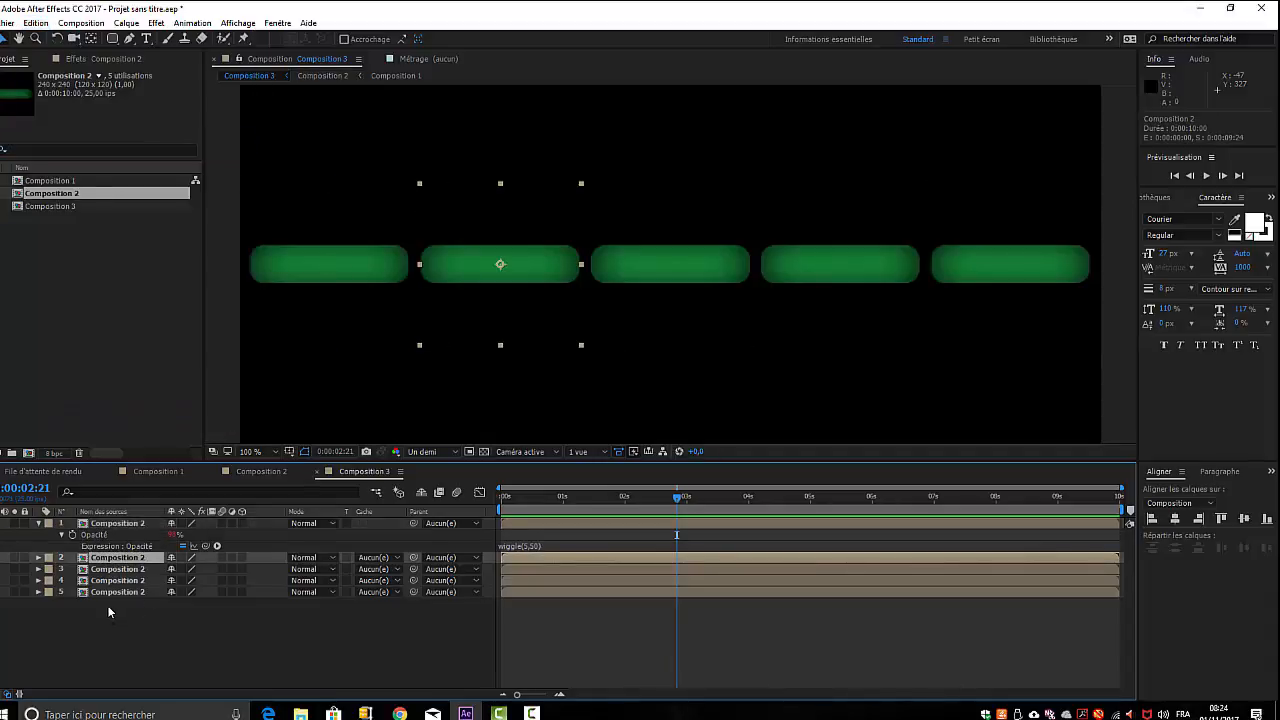
pyautogui.keyDown('shift'); pyautogui.click(110, 593); pyautogui.keyUp('shift')
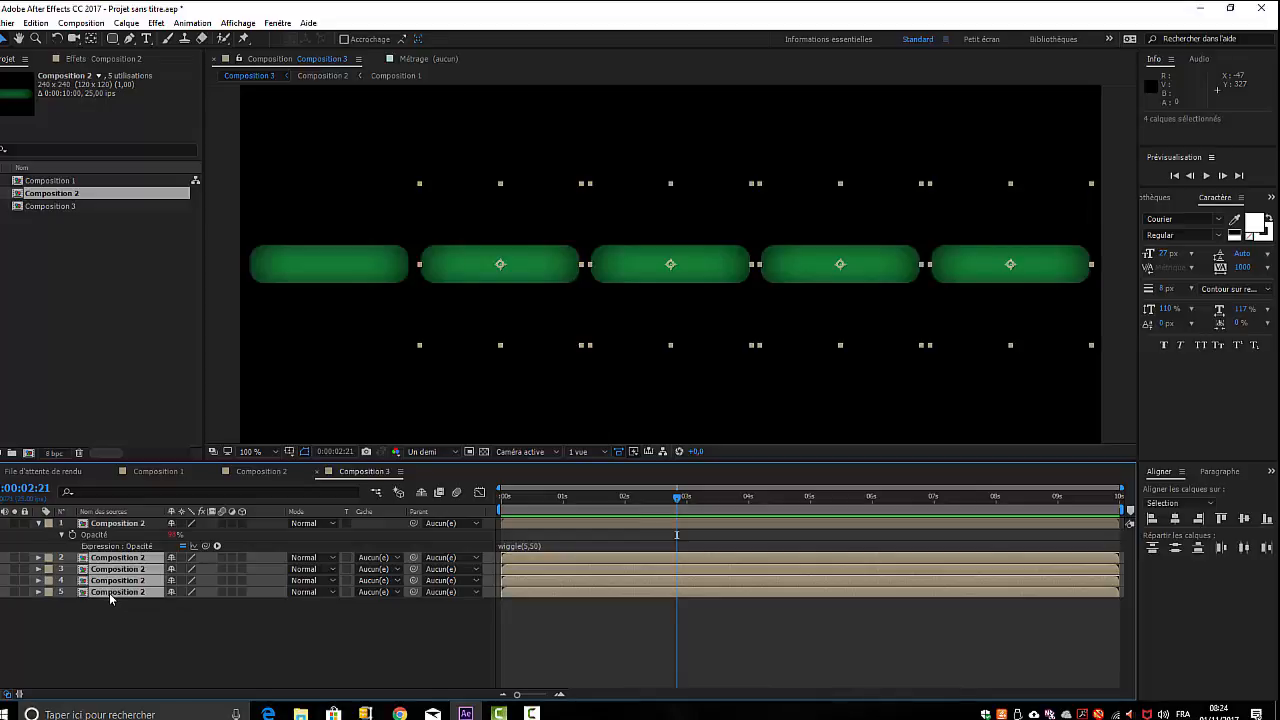
pyautogui.press('t')
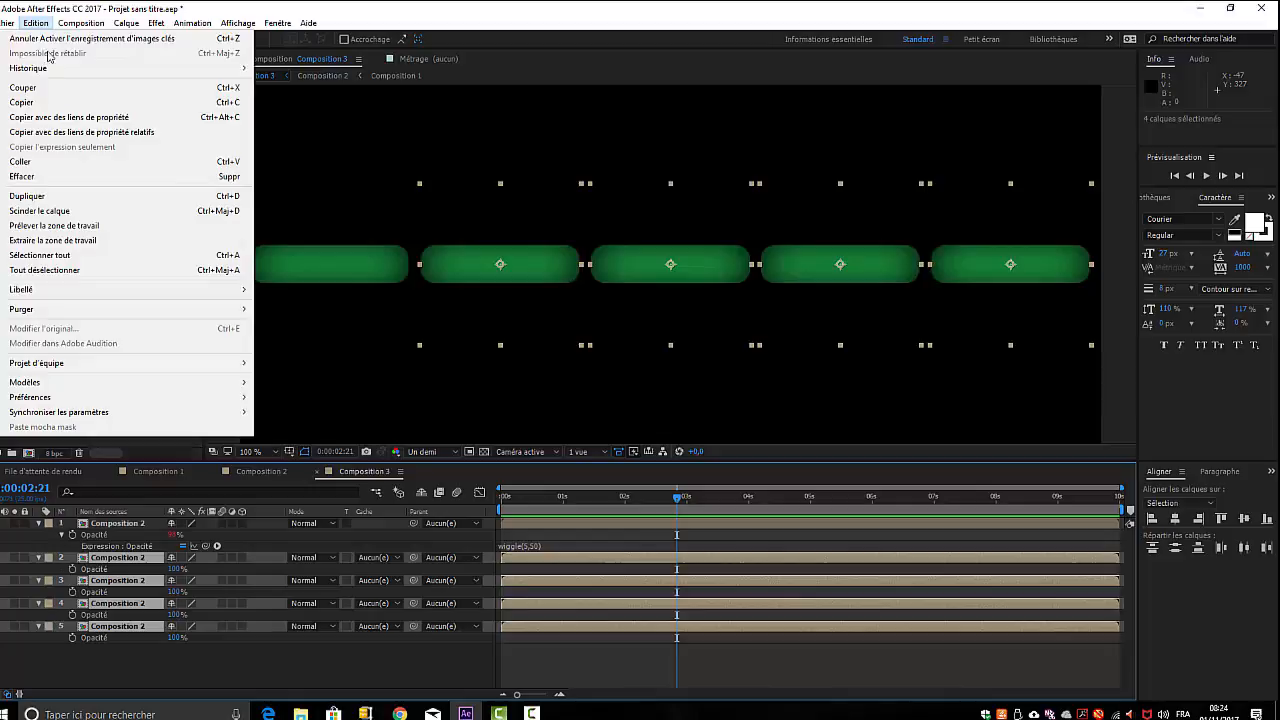
pyautogui.click(30, 161)
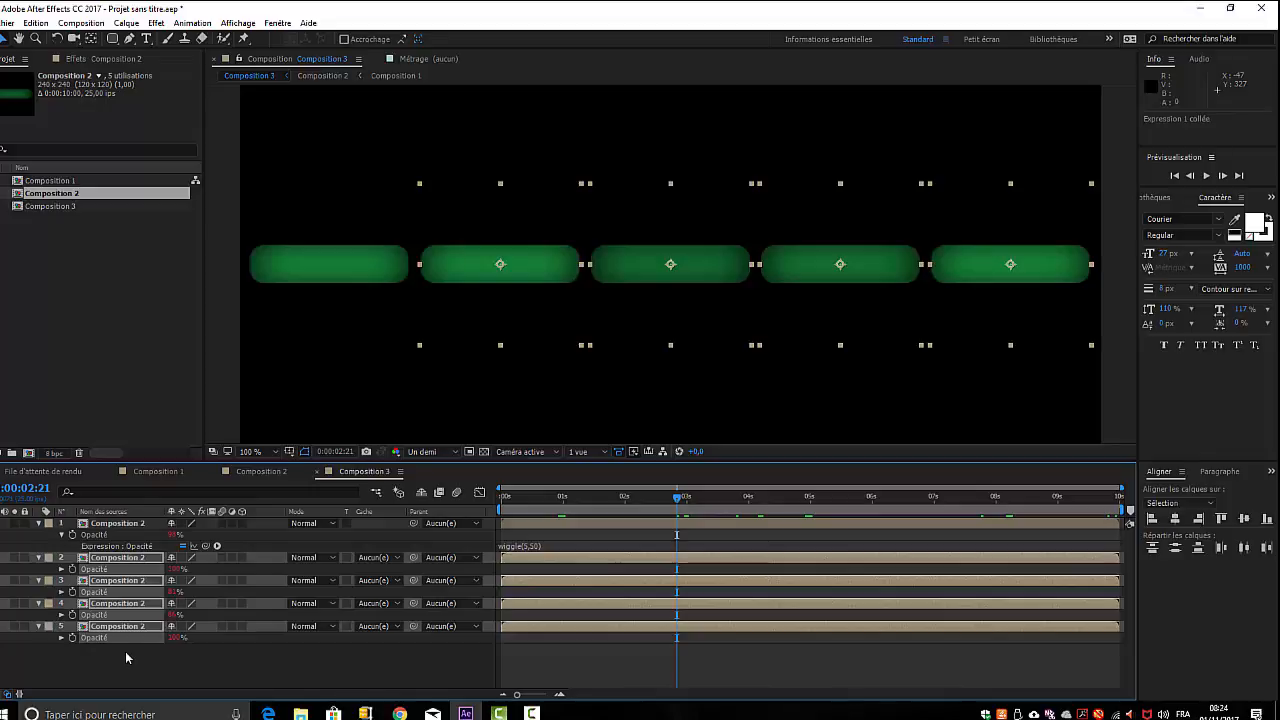
# Preview the flicker of all five bars and return the playhead to the start of the composition
pyautogui.press('space')
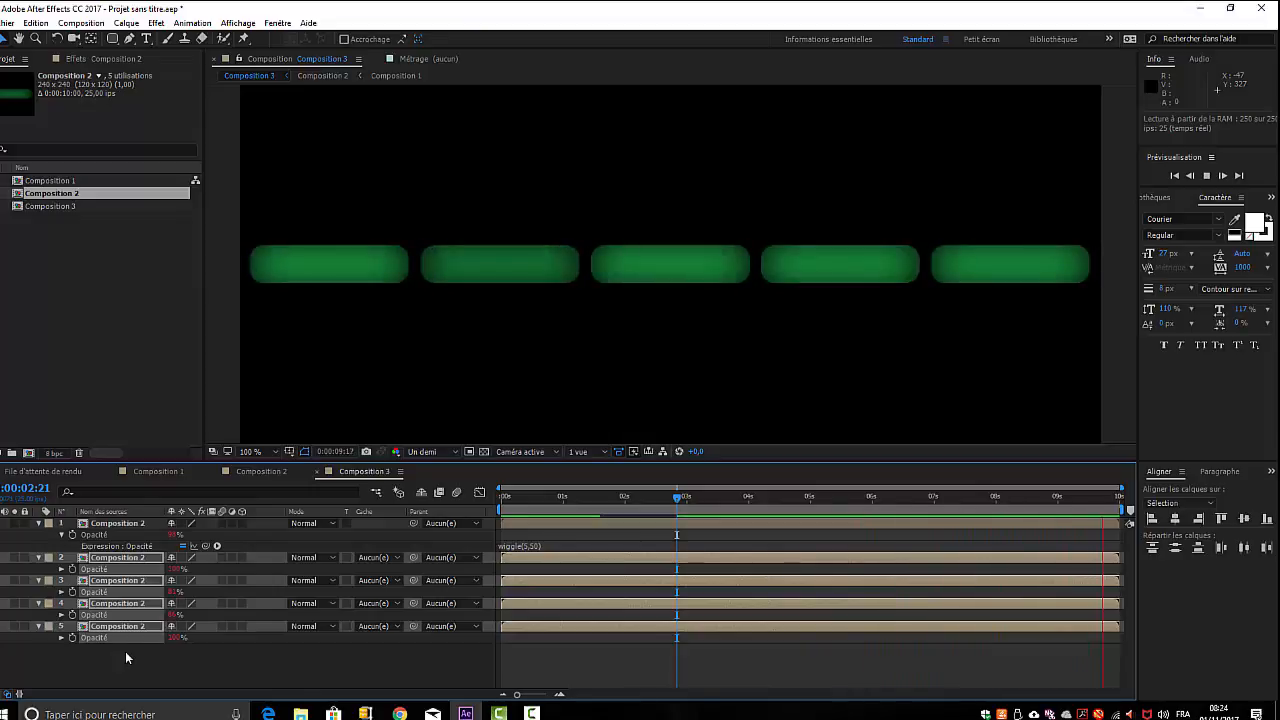
pyautogui.click(192, 658)
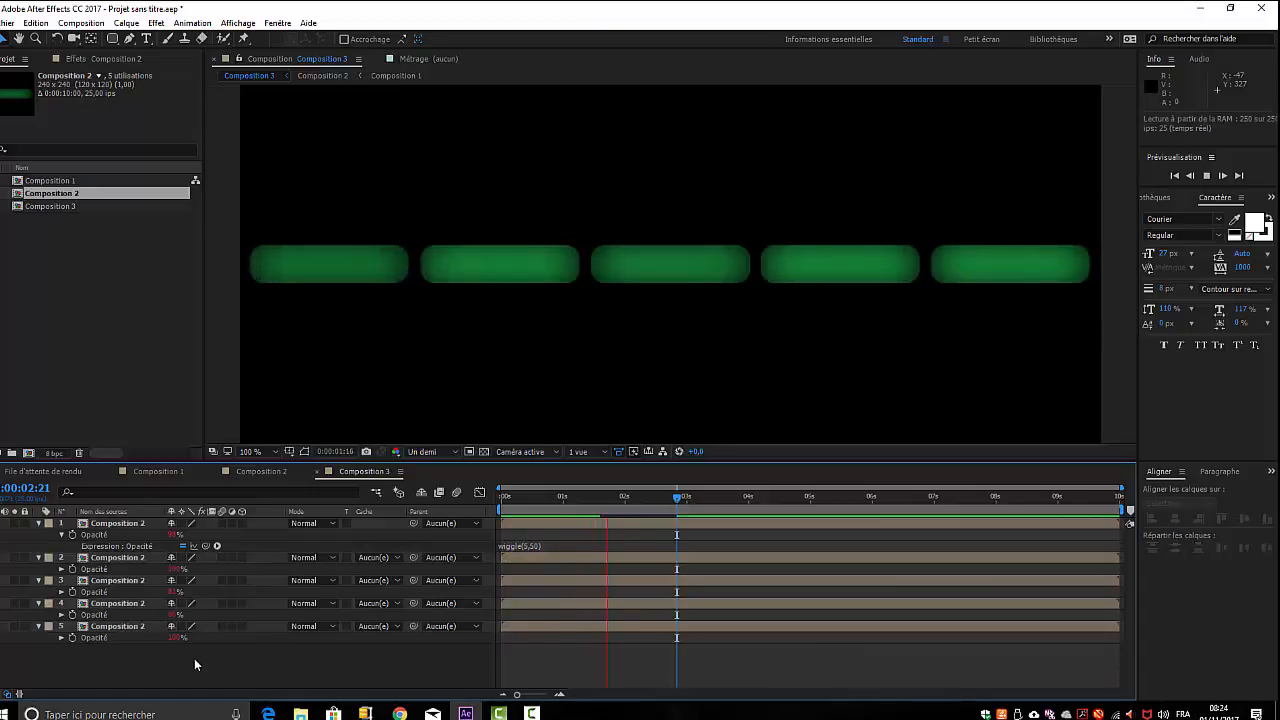
pyautogui.press('space')
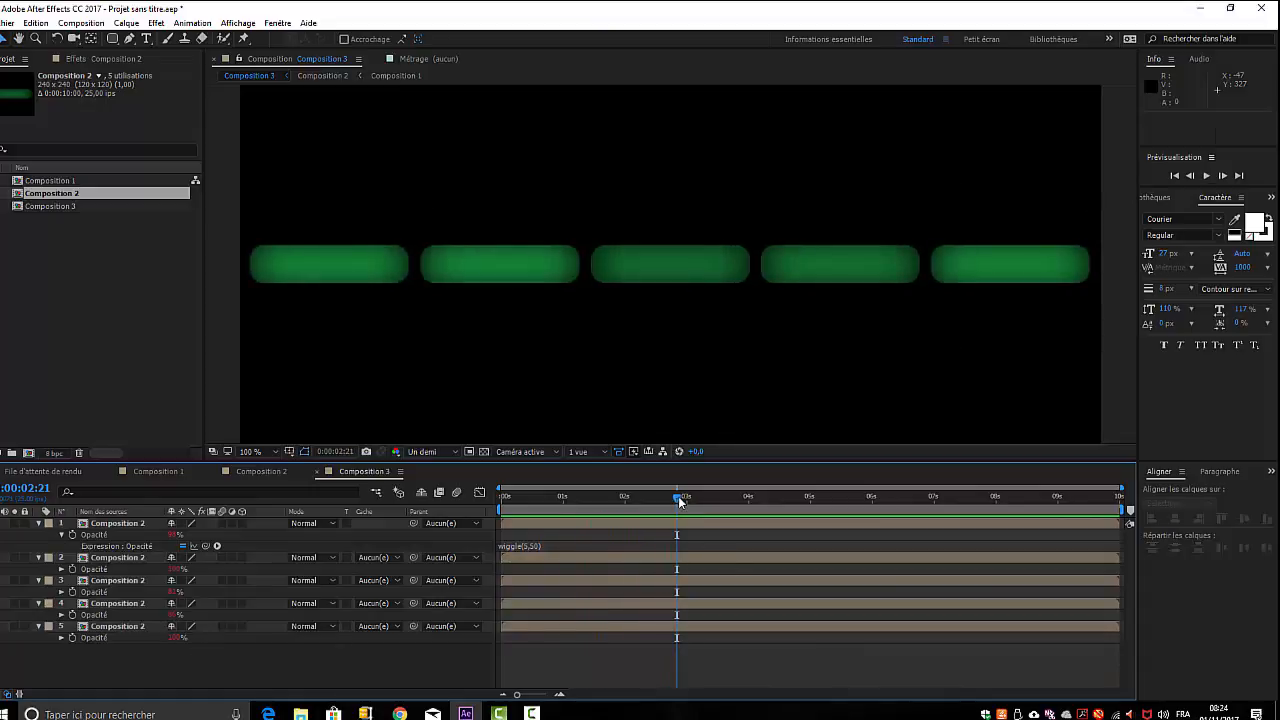
pyautogui.moveTo(678, 497); pyautogui.dragTo(473, 524)
pyautogui.press('Home')
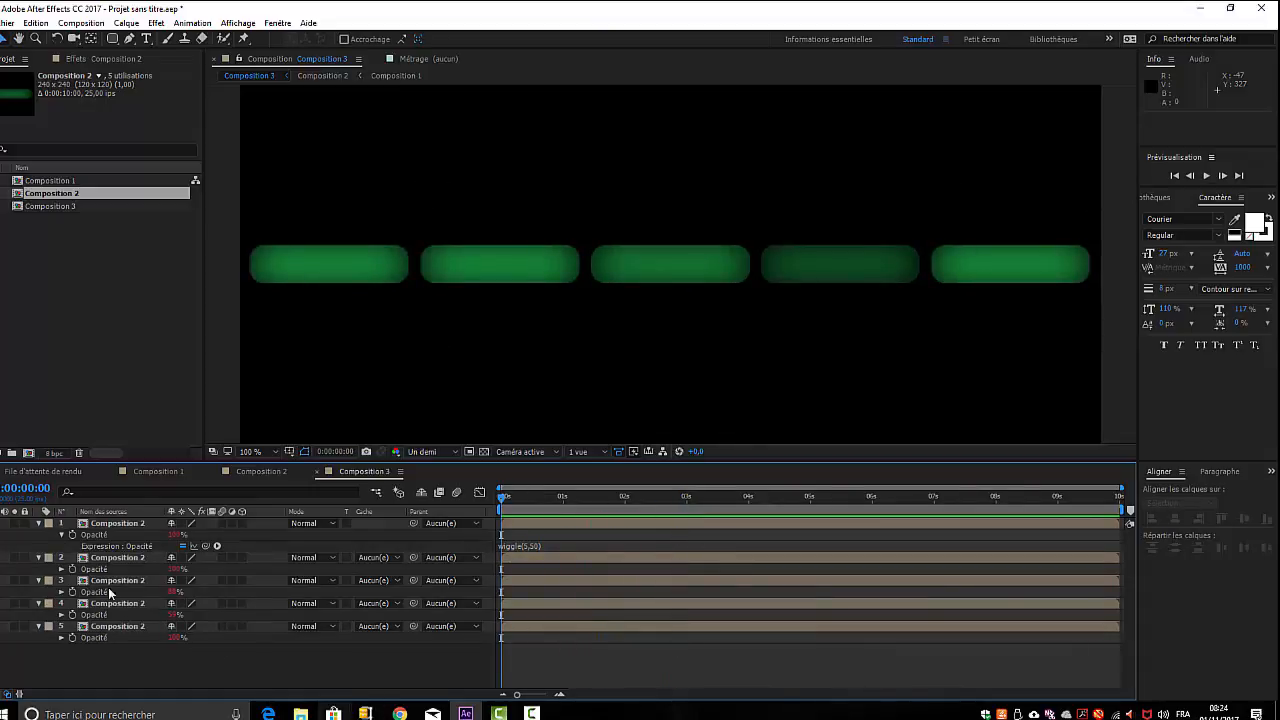
# Collapse the opacity properties of all five Composition 2 layers and deselect everything
pyautogui.click(42, 530)
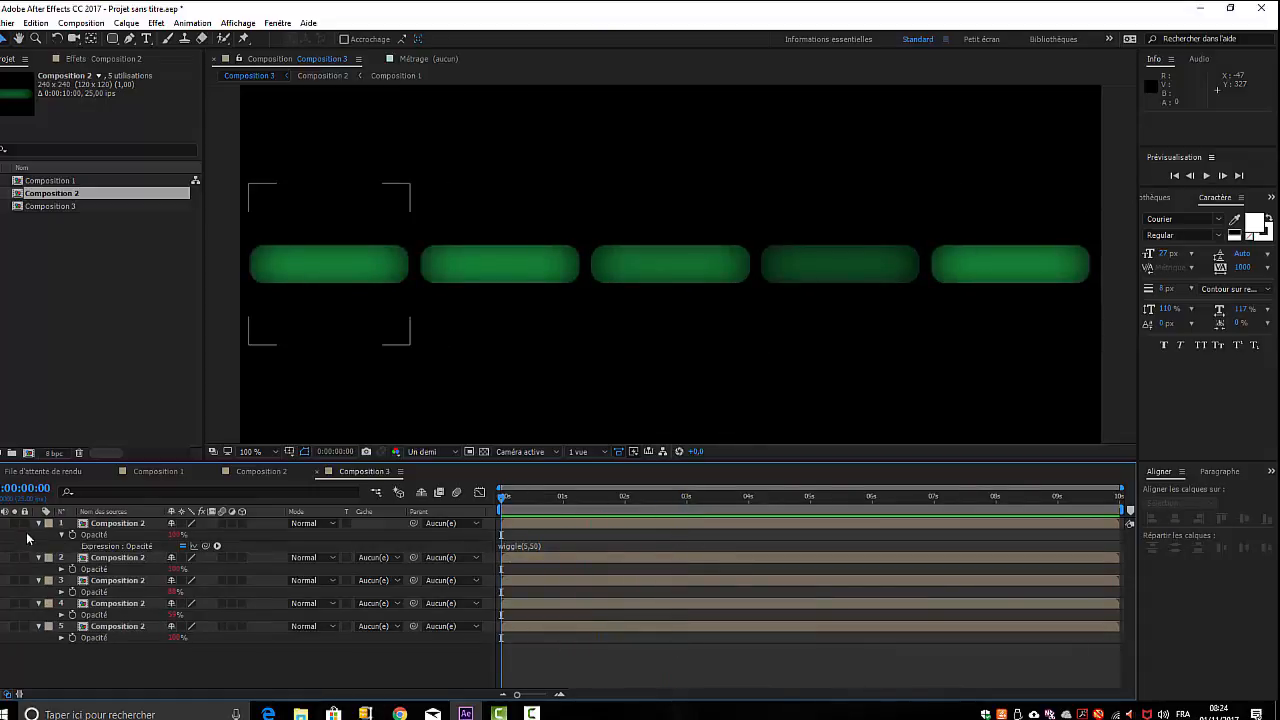
pyautogui.click(38, 523)
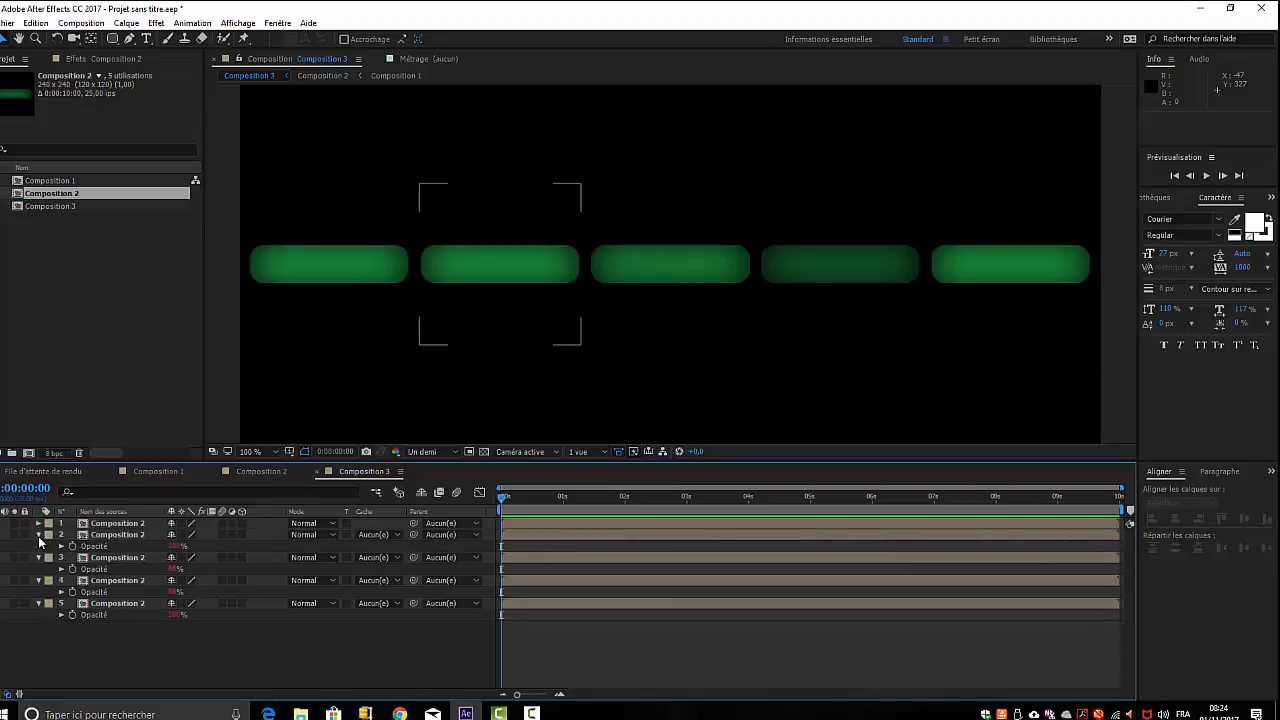
pyautogui.click(39, 535)
pyautogui.click(38, 546)
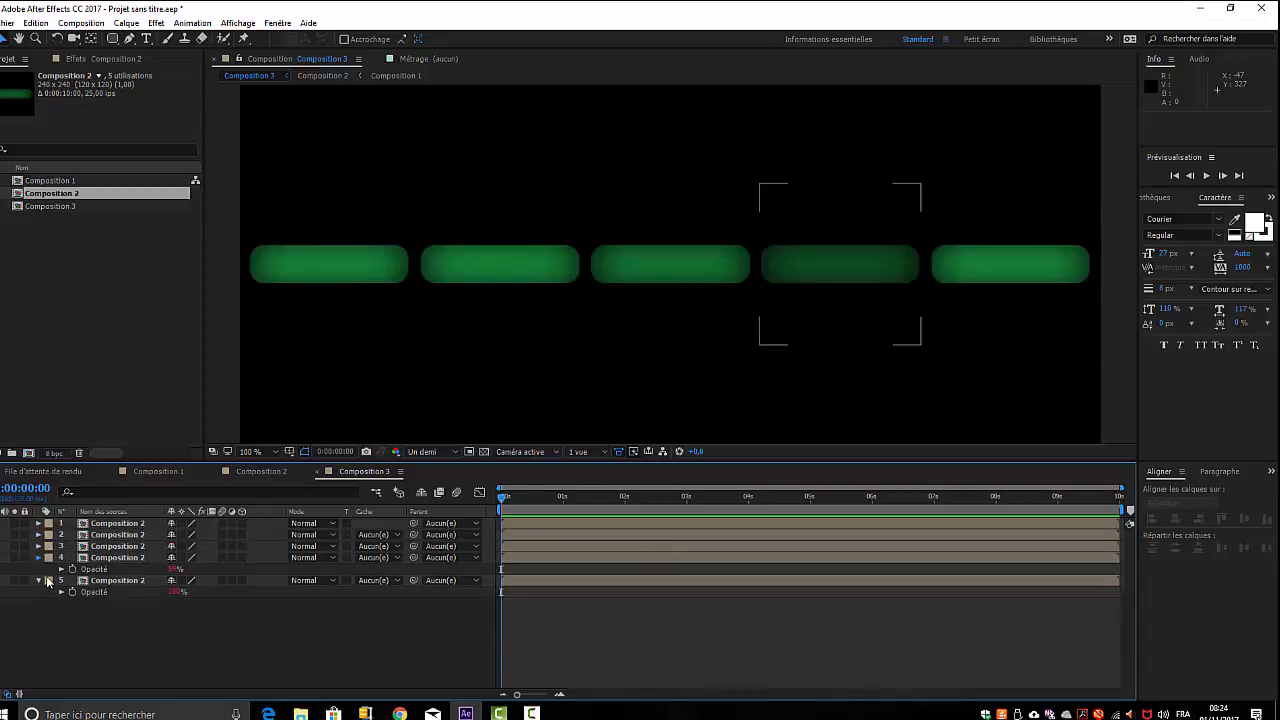
pyautogui.click(38, 557)
pyautogui.click(125, 630)
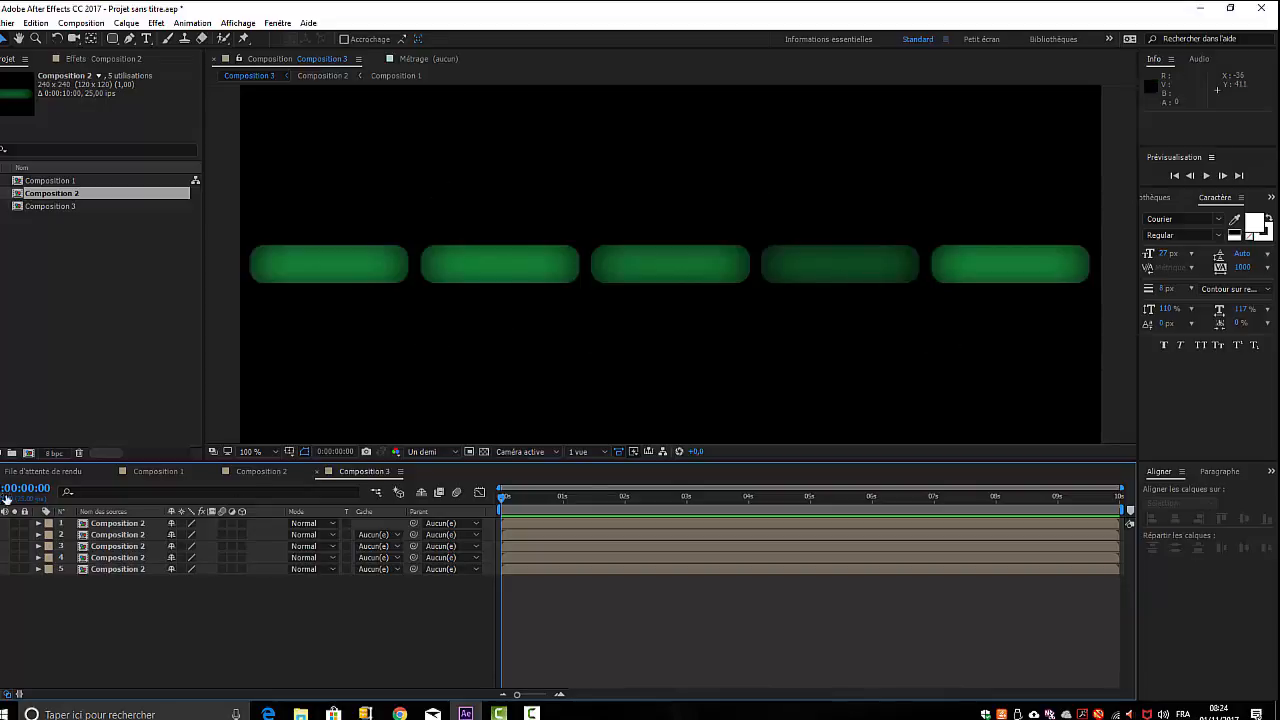
# Create a new 1280 × 720, 25 fps, 10-second composition, add Composition 3 to it as a layer and preview it
pyautogui.click(81, 22)
pyautogui.click(81, 38)
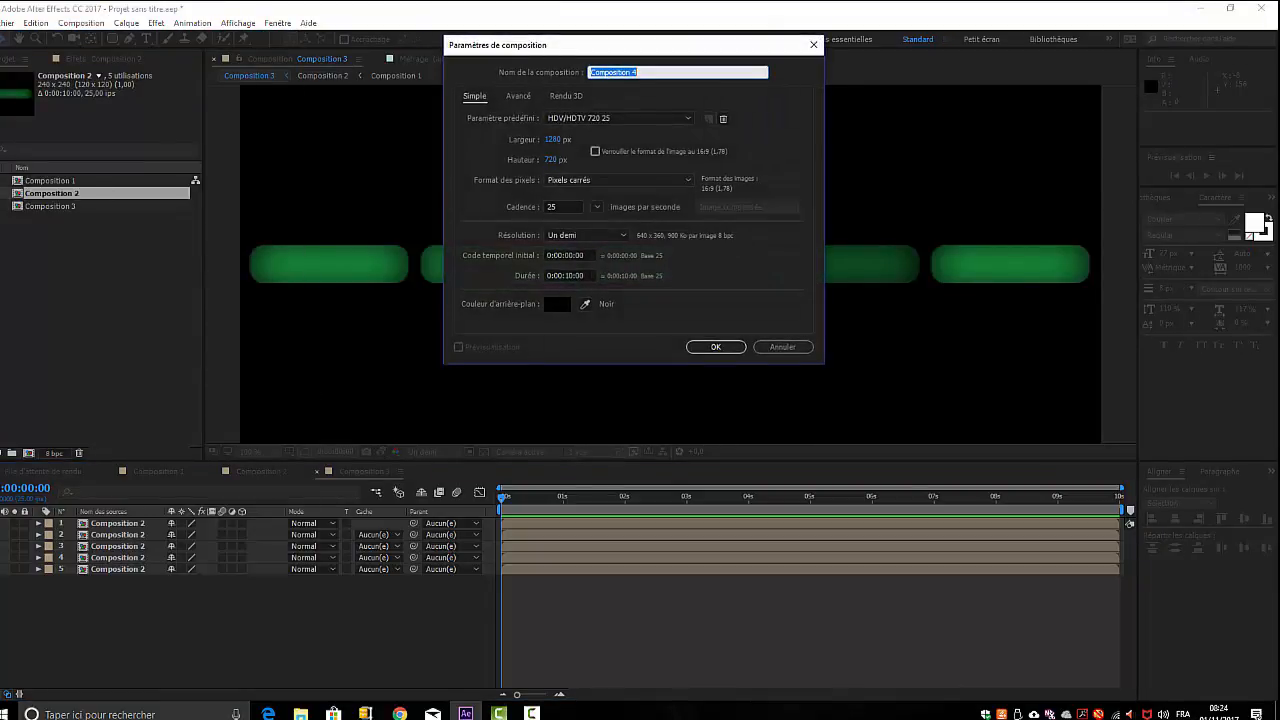
pyautogui.click(716, 347)
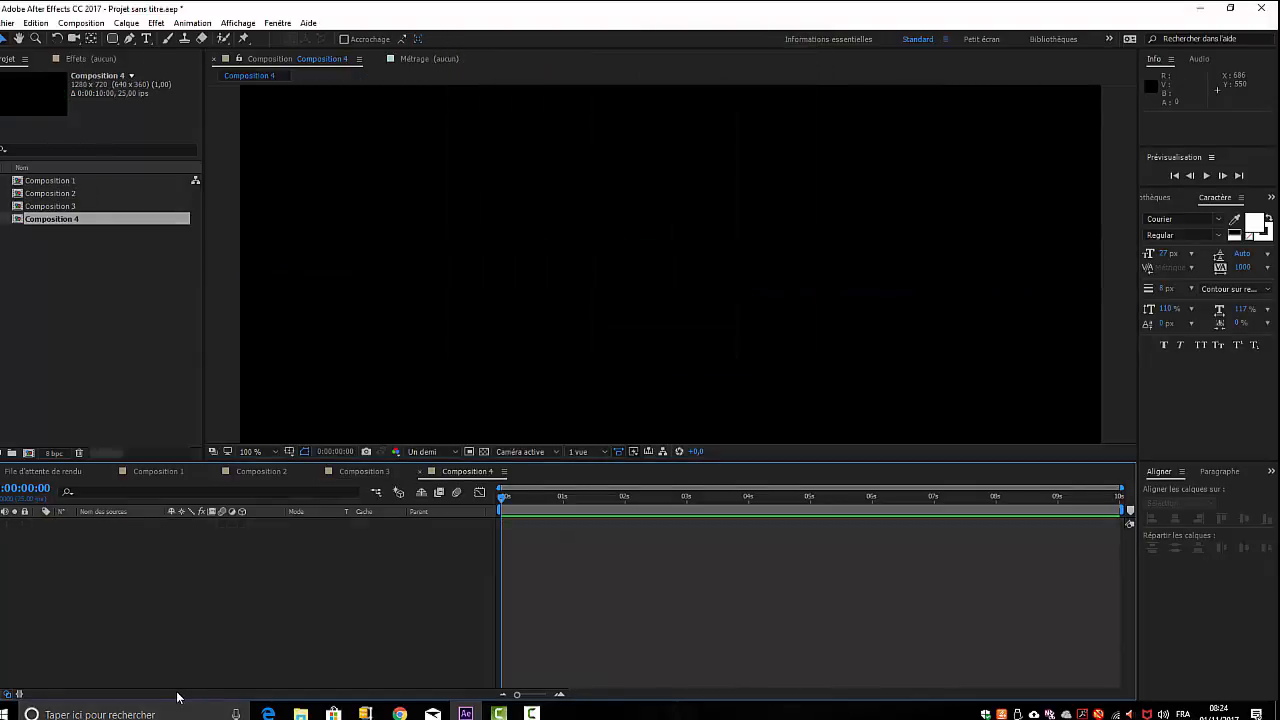
pyautogui.moveTo(52, 208); pyautogui.dragTo(85, 560)
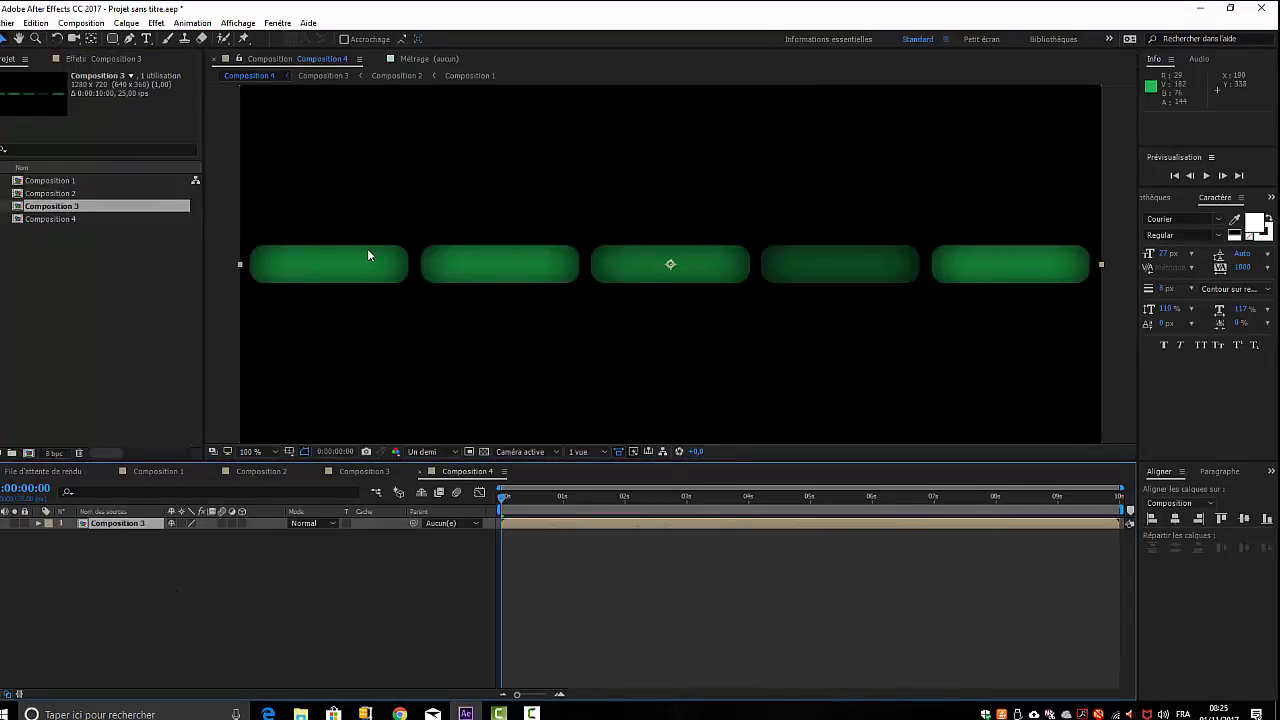
pyautogui.press('space')
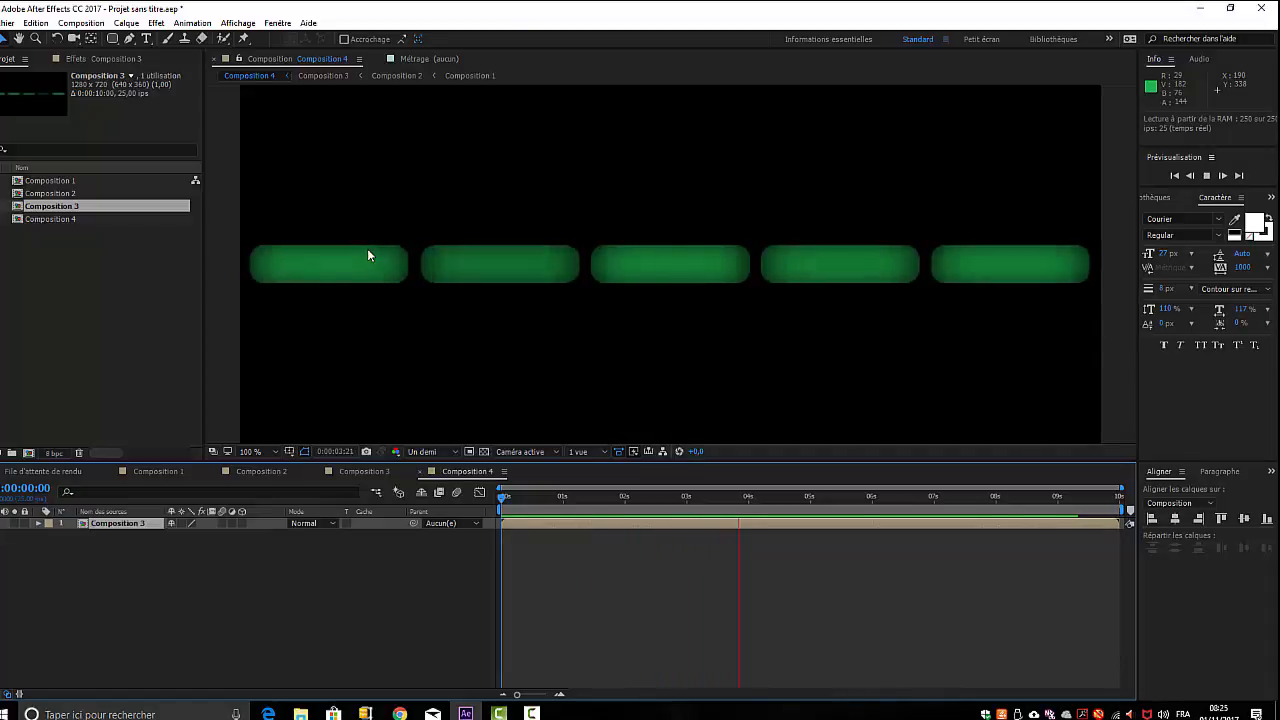
pyautogui.press('space')
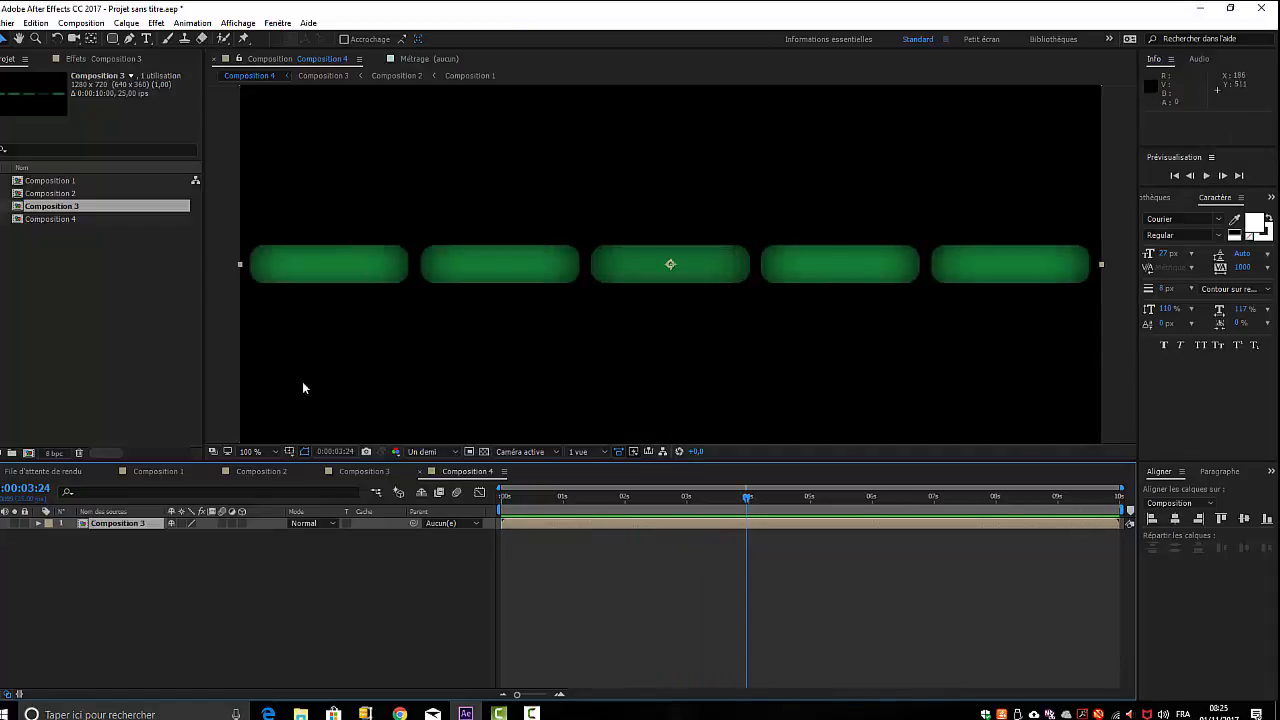
# Apply the Coordonnées polaires effect to the Composition 3 layer with conversion type Rect. > polaire and interpolation 100%
pyautogui.click(156, 24)
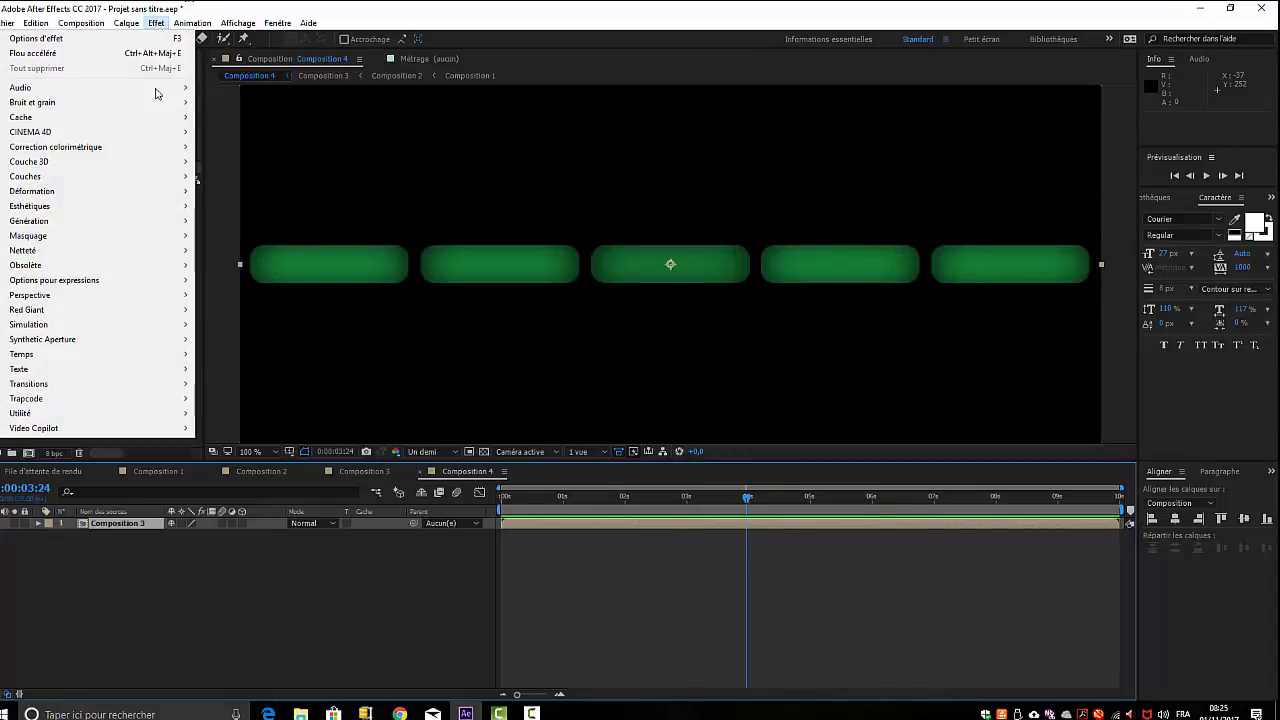
pyautogui.moveTo(139, 192)
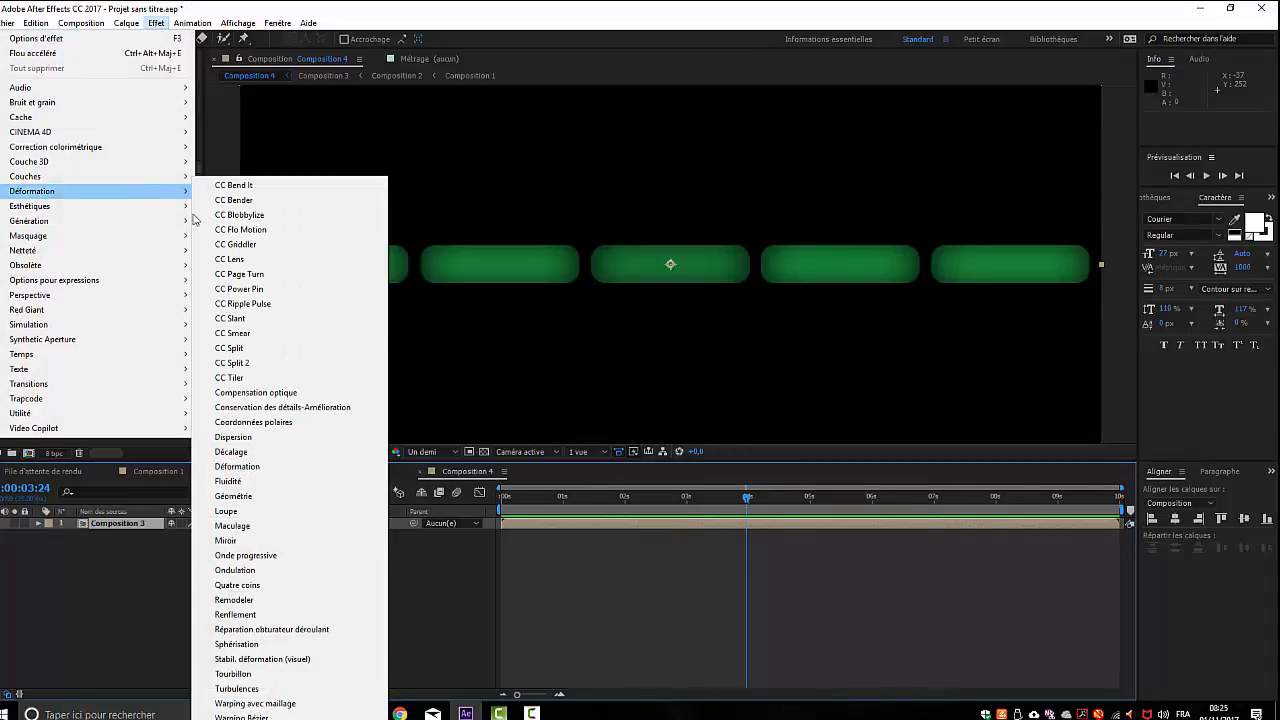
pyautogui.click(281, 424)
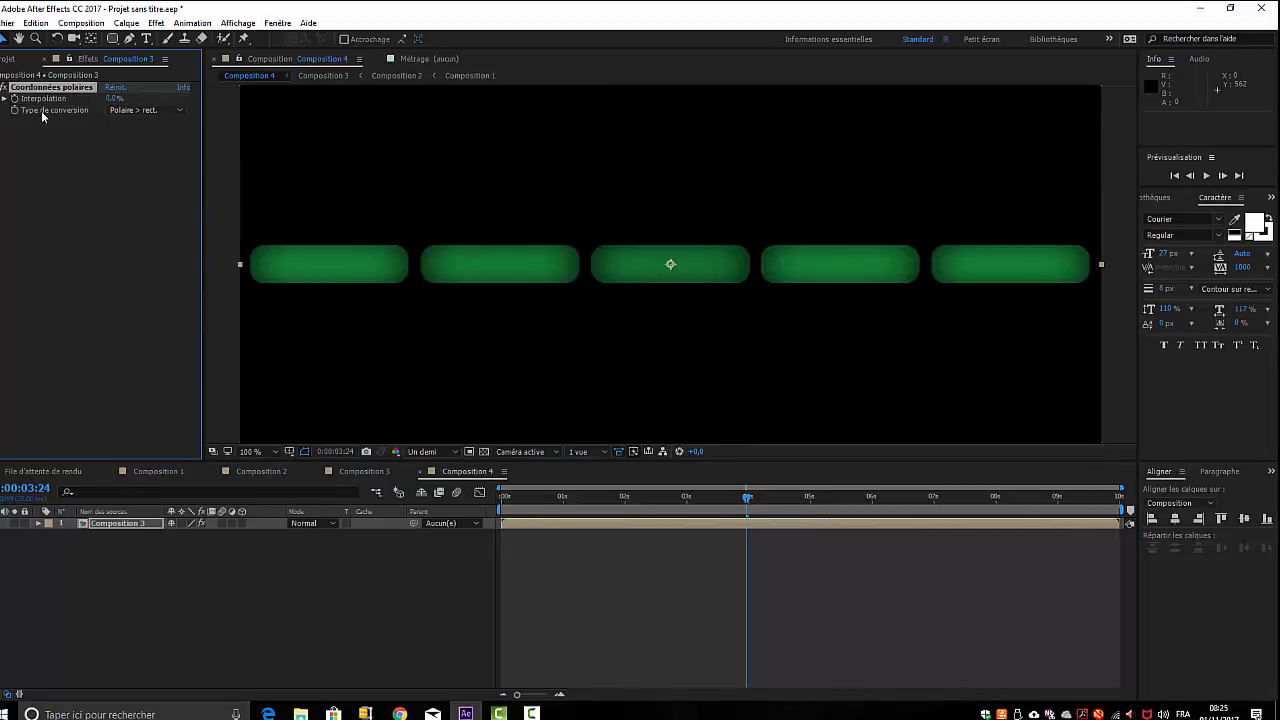
pyautogui.click(182, 112)
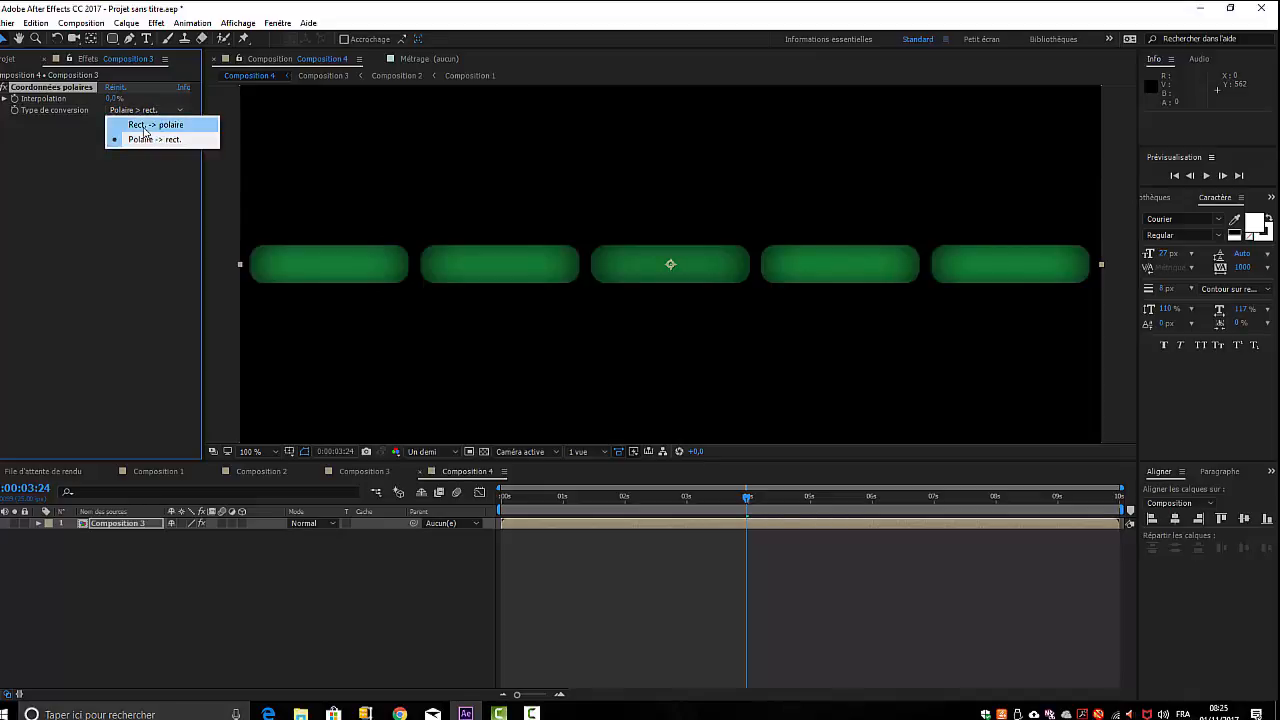
pyautogui.click(150, 124)
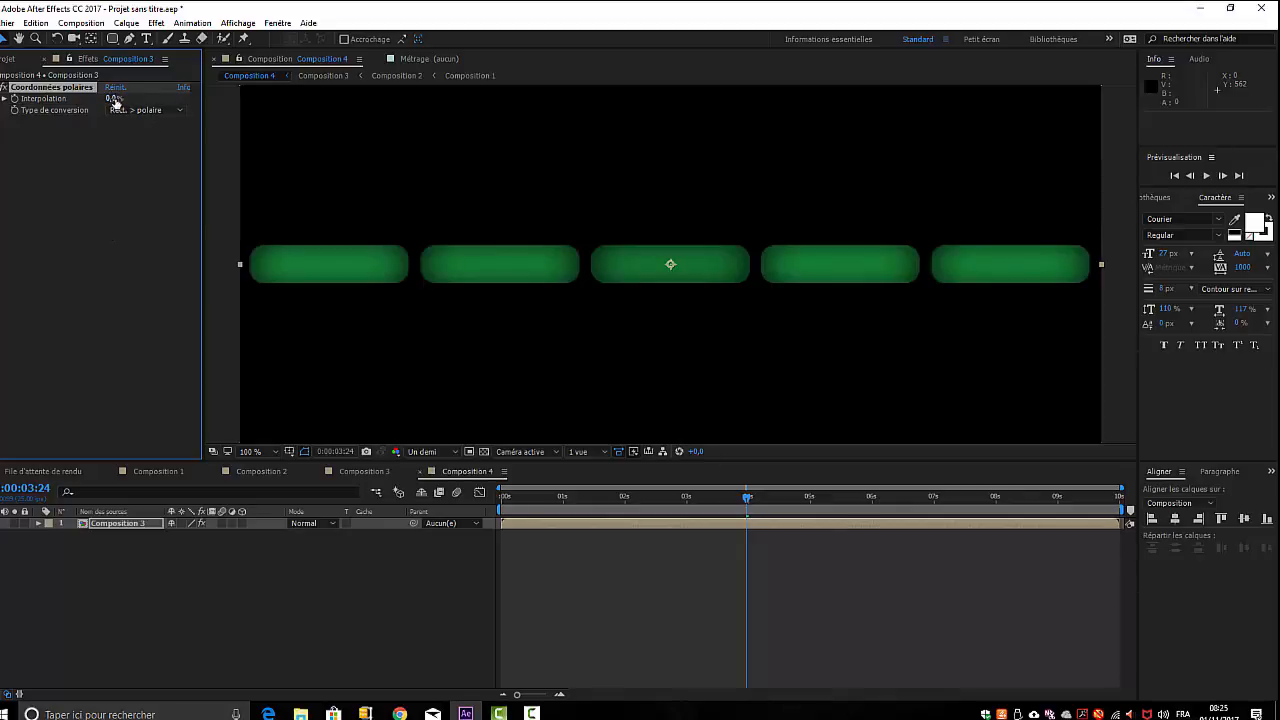
pyautogui.moveTo(115, 102); pyautogui.dragTo(198, 101)
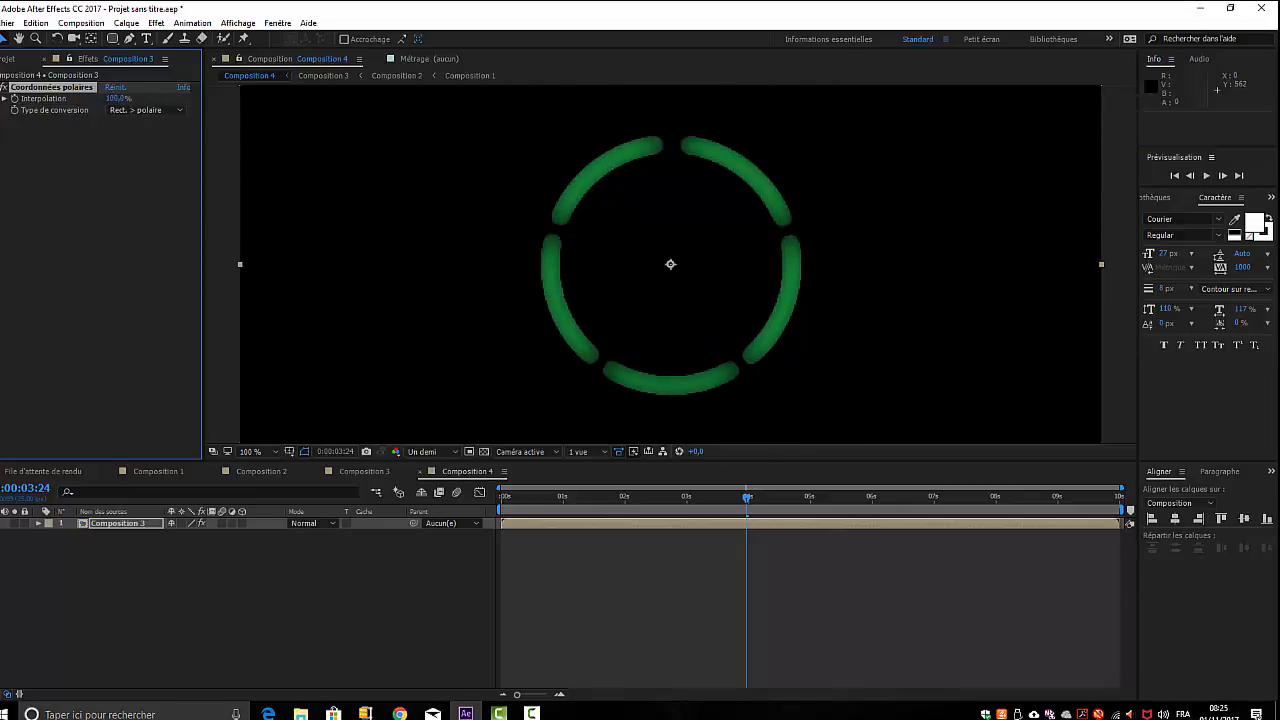
# Preview the flickering ring in Composition 4 and reveal the rotation property of the Composition 3 layer
pyautogui.press('space')
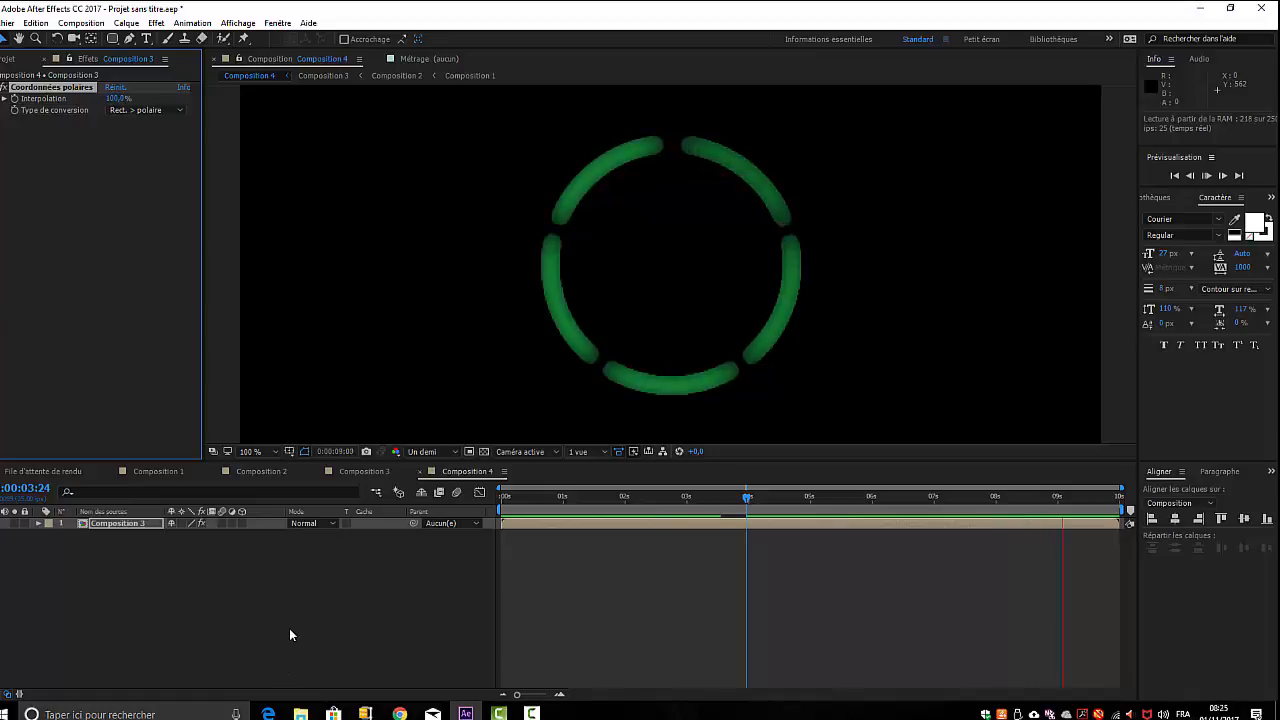
pyautogui.click(111, 523)
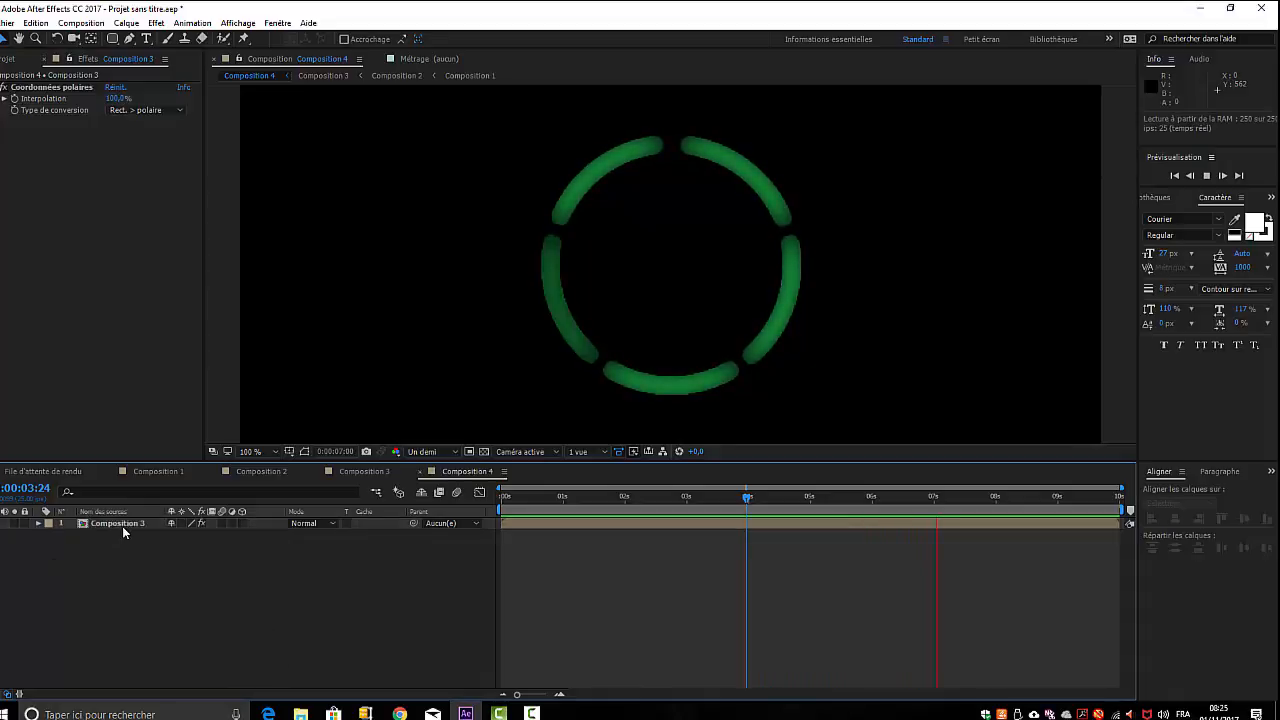
pyautogui.press('r')
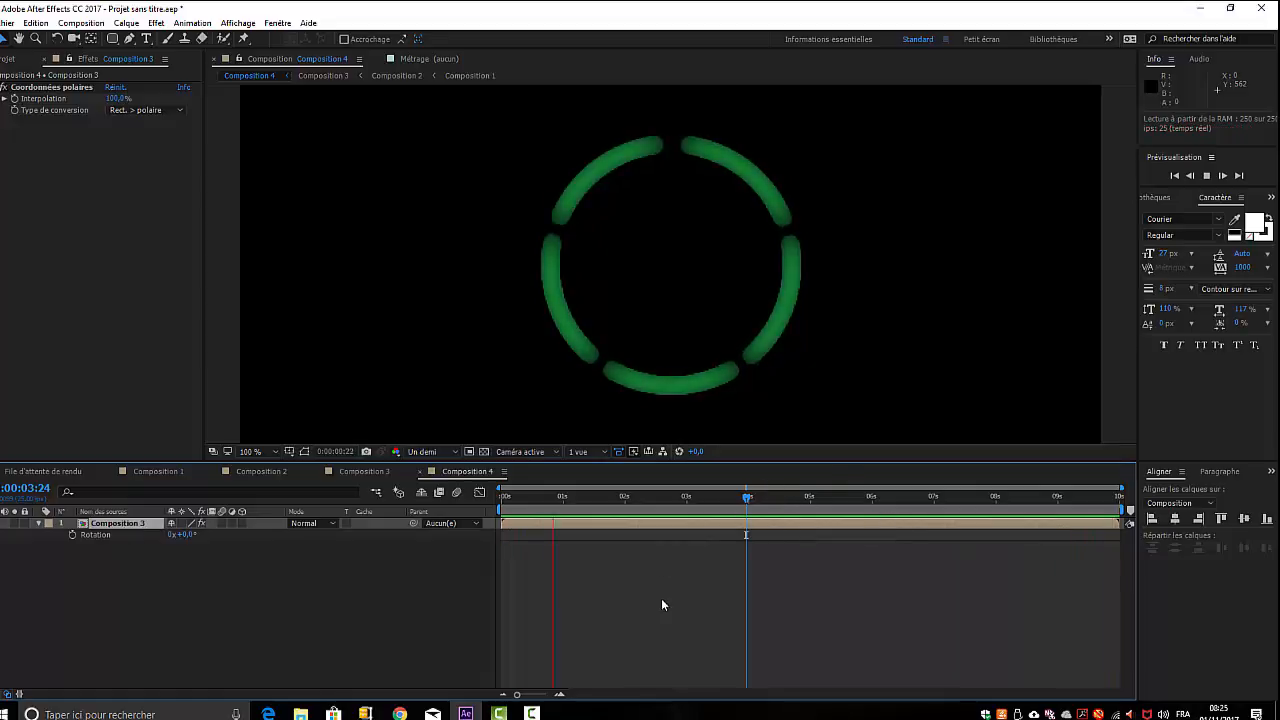
pyautogui.press('space')
pyautogui.moveTo(878, 410); pyautogui.dragTo(884, 405)
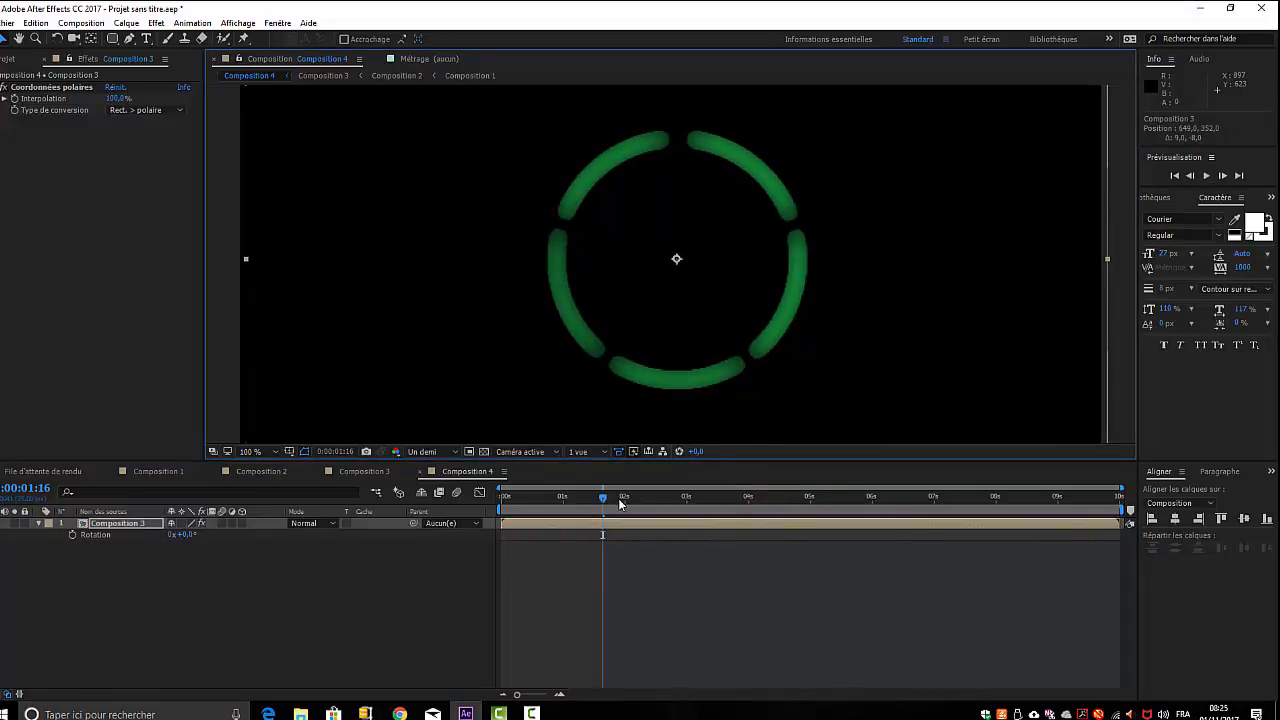
pyautogui.click(38, 23)
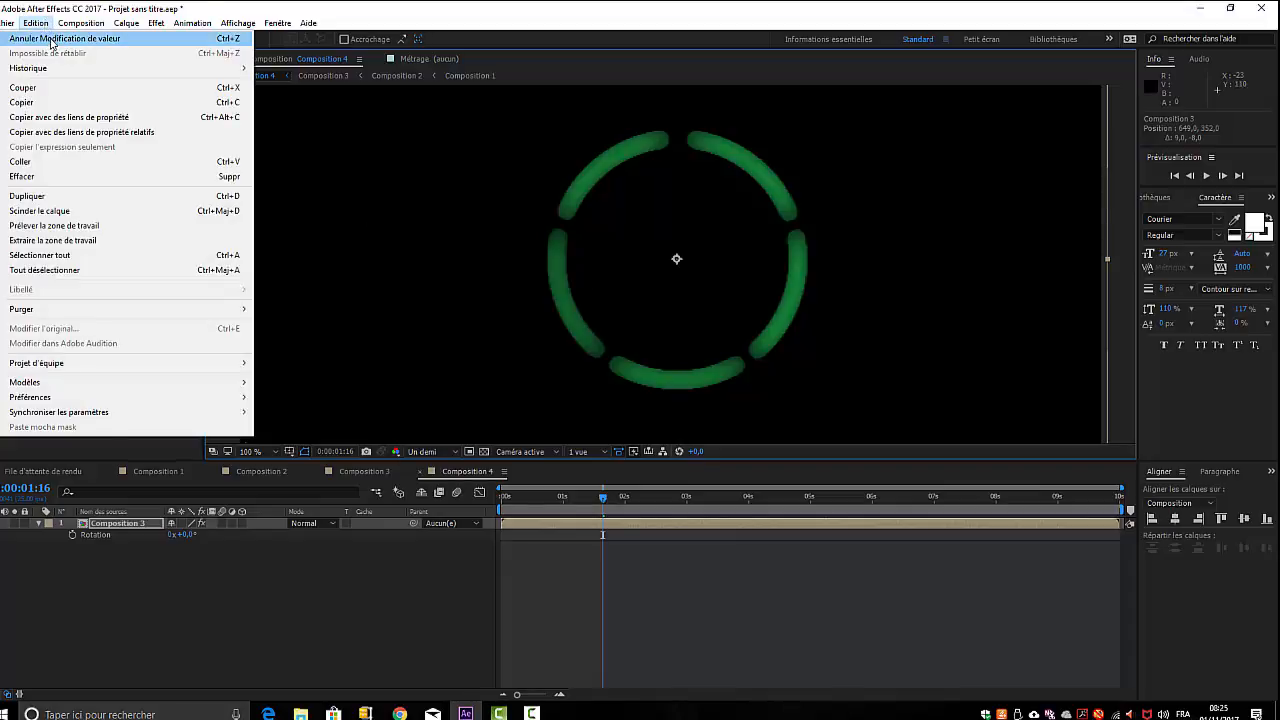
pyautogui.click(50, 43)
# Animate the Composition 3 layer's rotation from a keyframe at 0:00:00:00 to 5 full turns at 0:00:09:24
pyautogui.moveTo(604, 499); pyautogui.dragTo(500, 497)
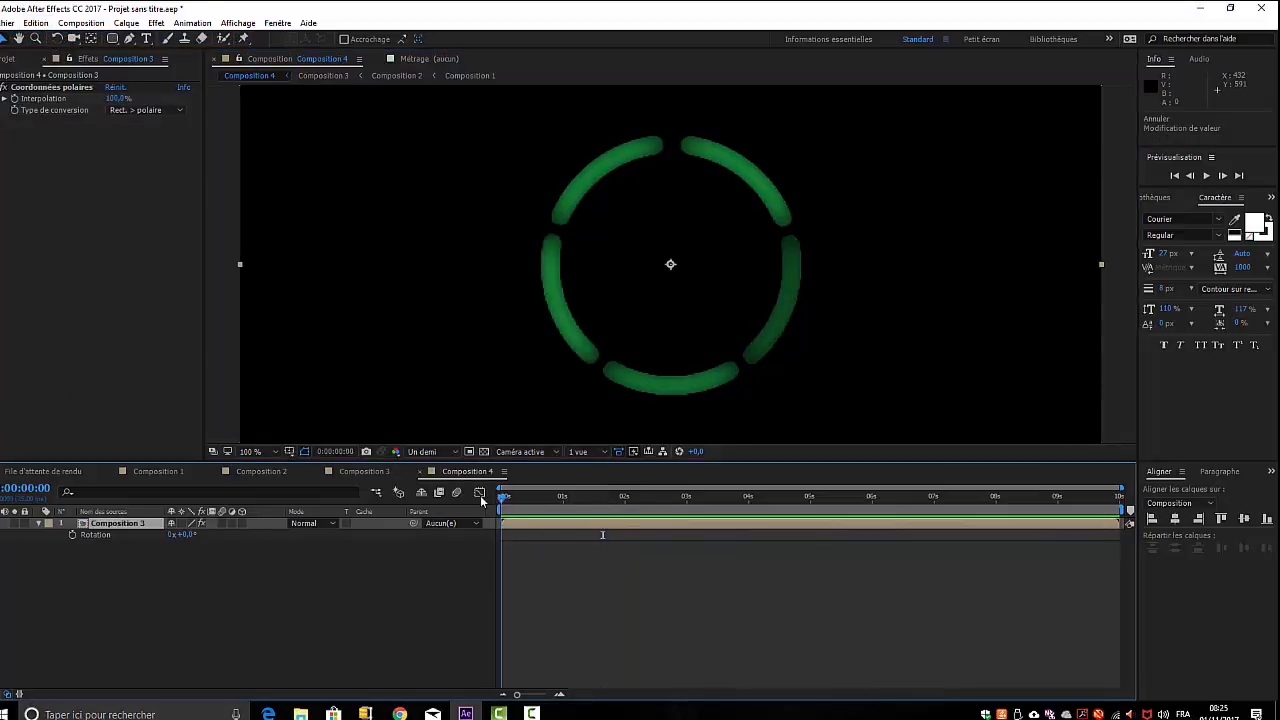
pyautogui.click(71, 535)
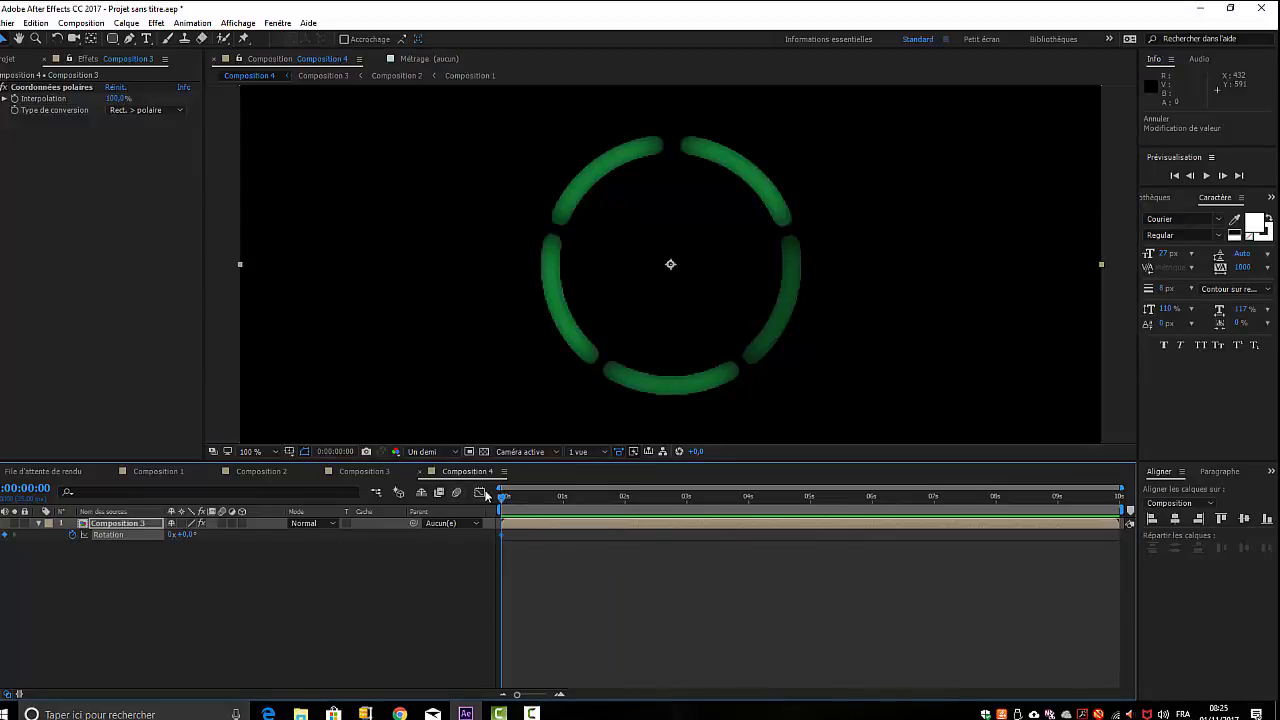
pyautogui.moveTo(503, 500); pyautogui.dragTo(1118, 497)
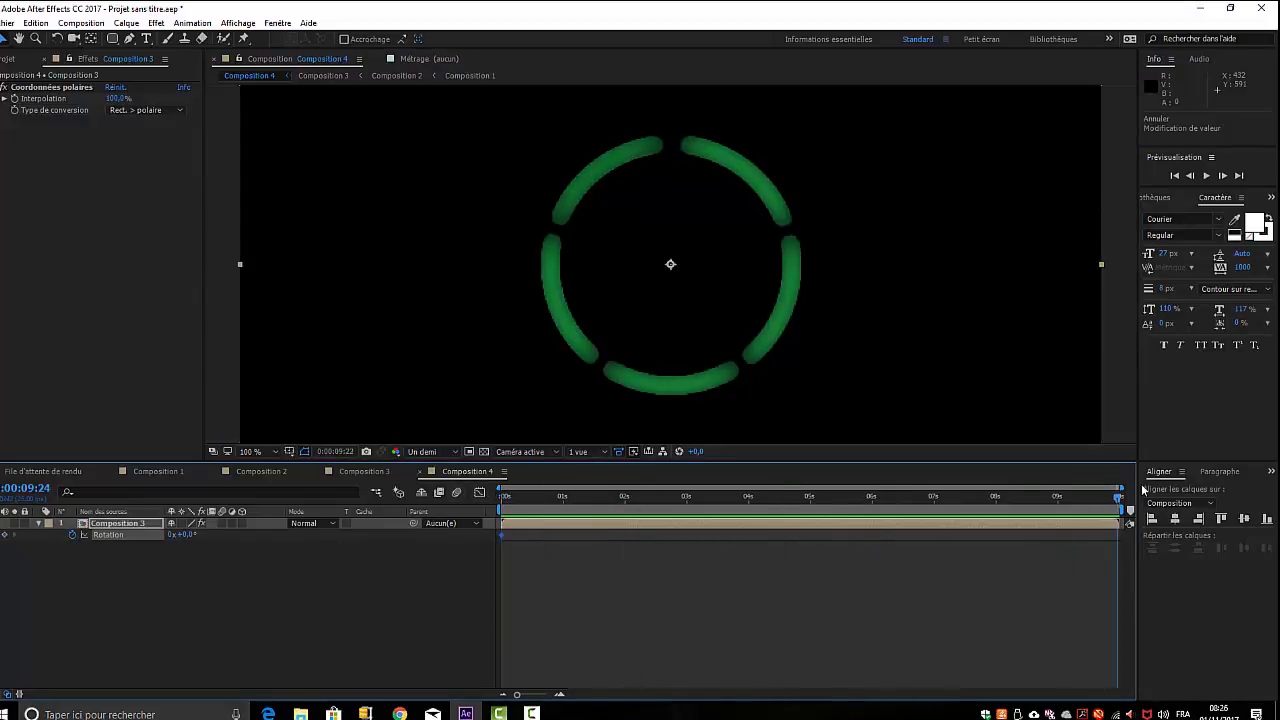
pyautogui.click(171, 537)
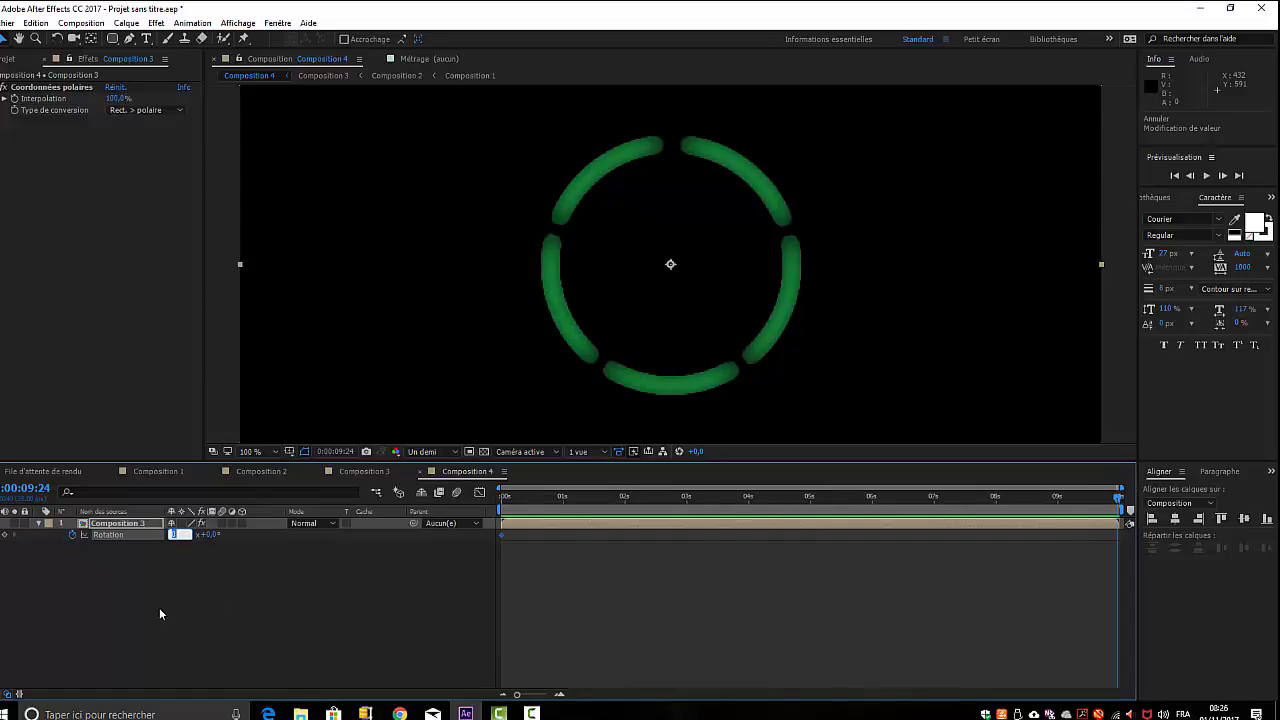
pyautogui.write('5')
pyautogui.click(246, 586)
# Preview the ring's rotation from the start of the composition, collapse the layer's rotation property and deselect everything
pyautogui.moveTo(1120, 500); pyautogui.dragTo(480, 545)
pyautogui.press('space')
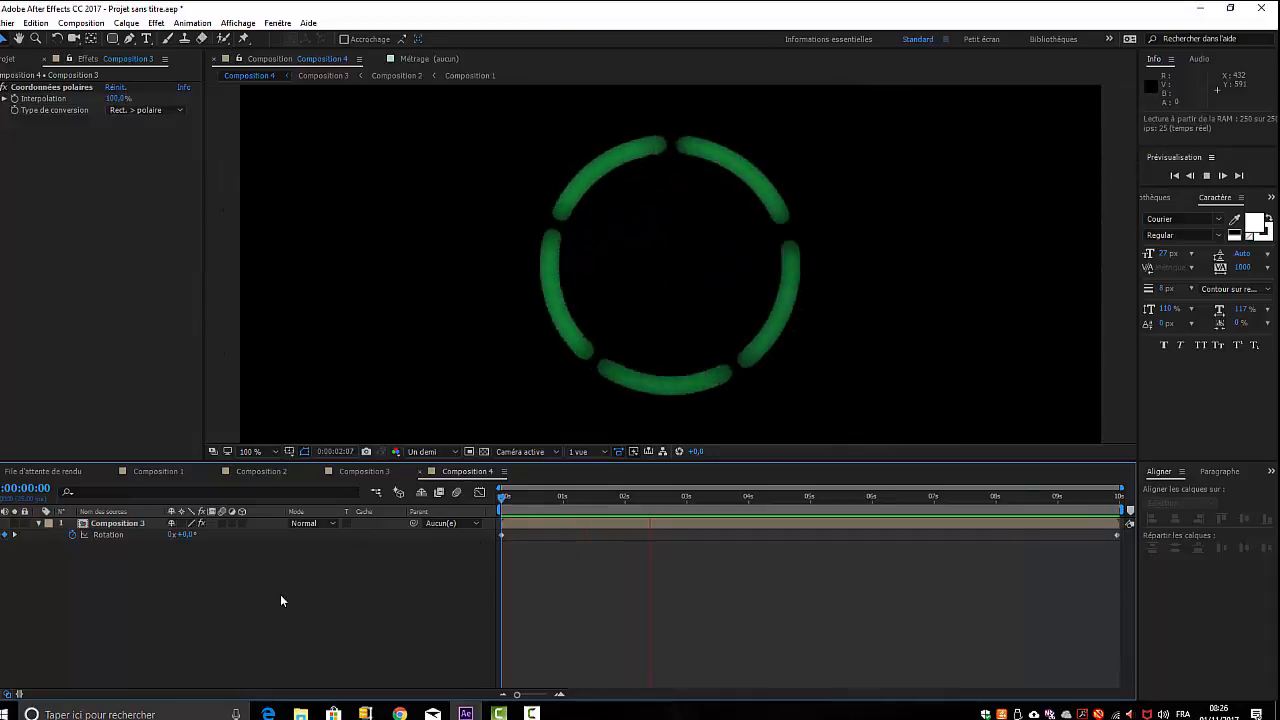
pyautogui.click(38, 522)
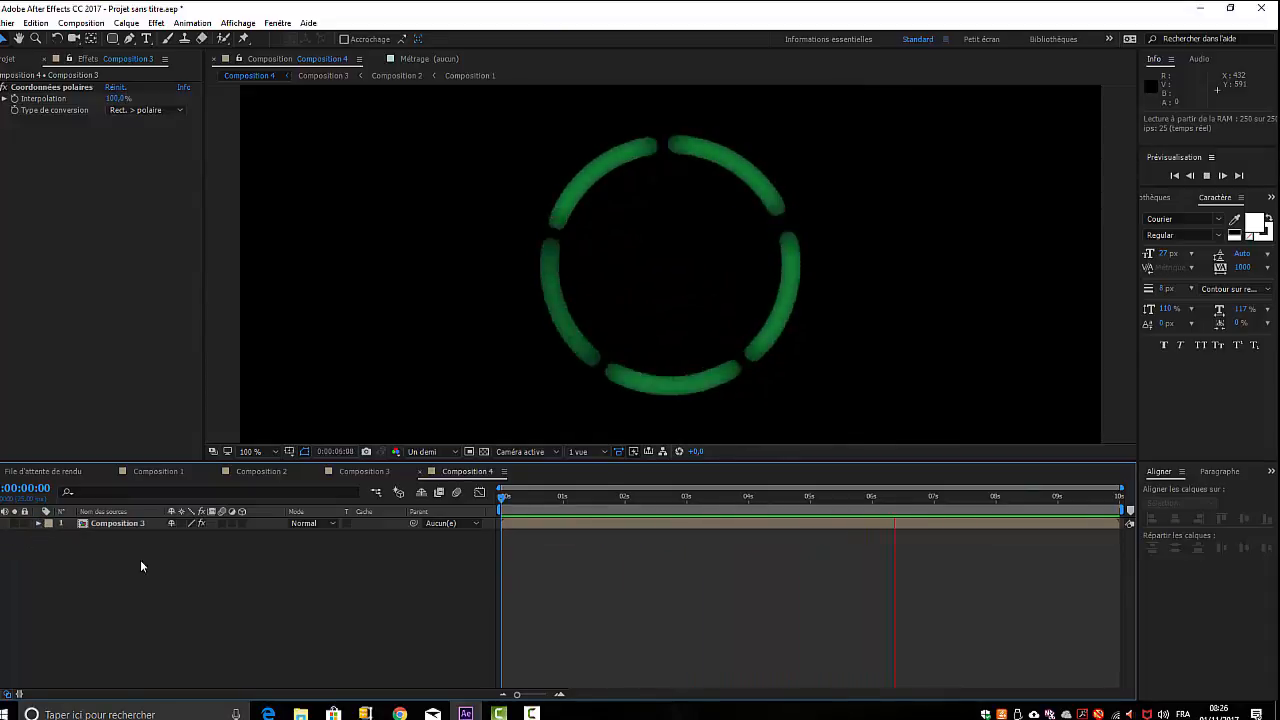
pyautogui.click(126, 521)
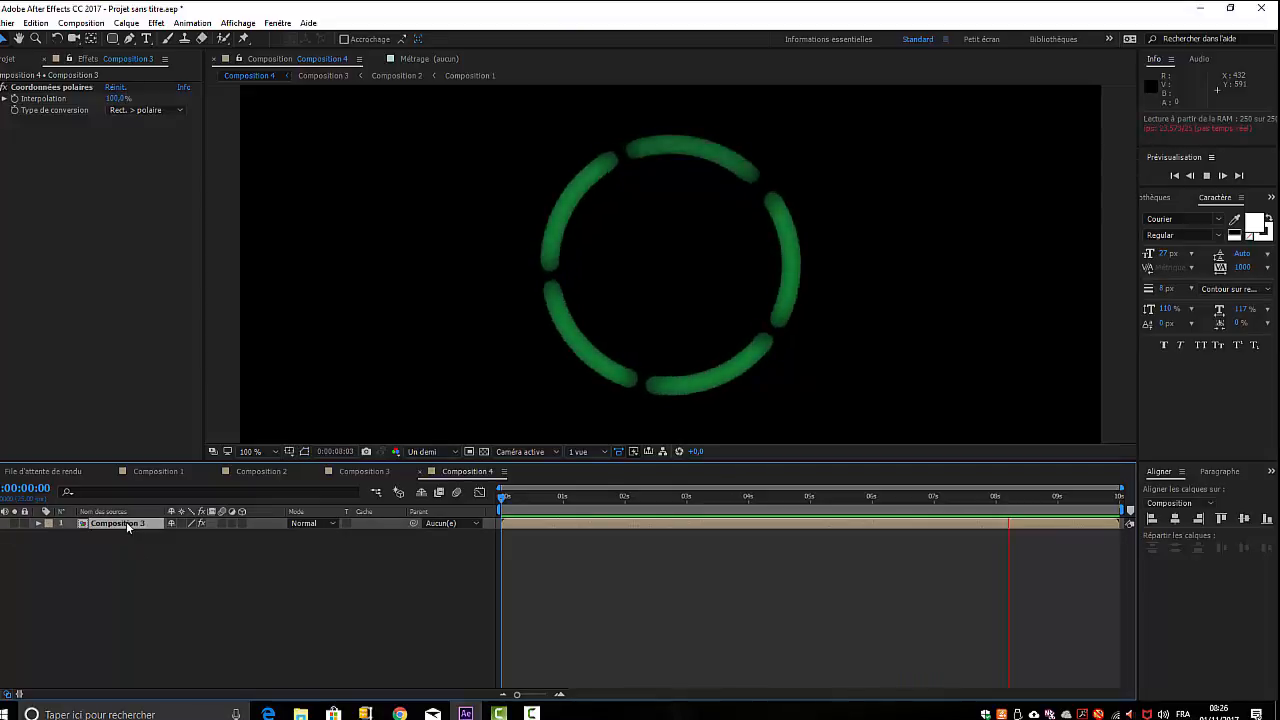
pyautogui.click(1059, 421)
pyautogui.click(270, 633)
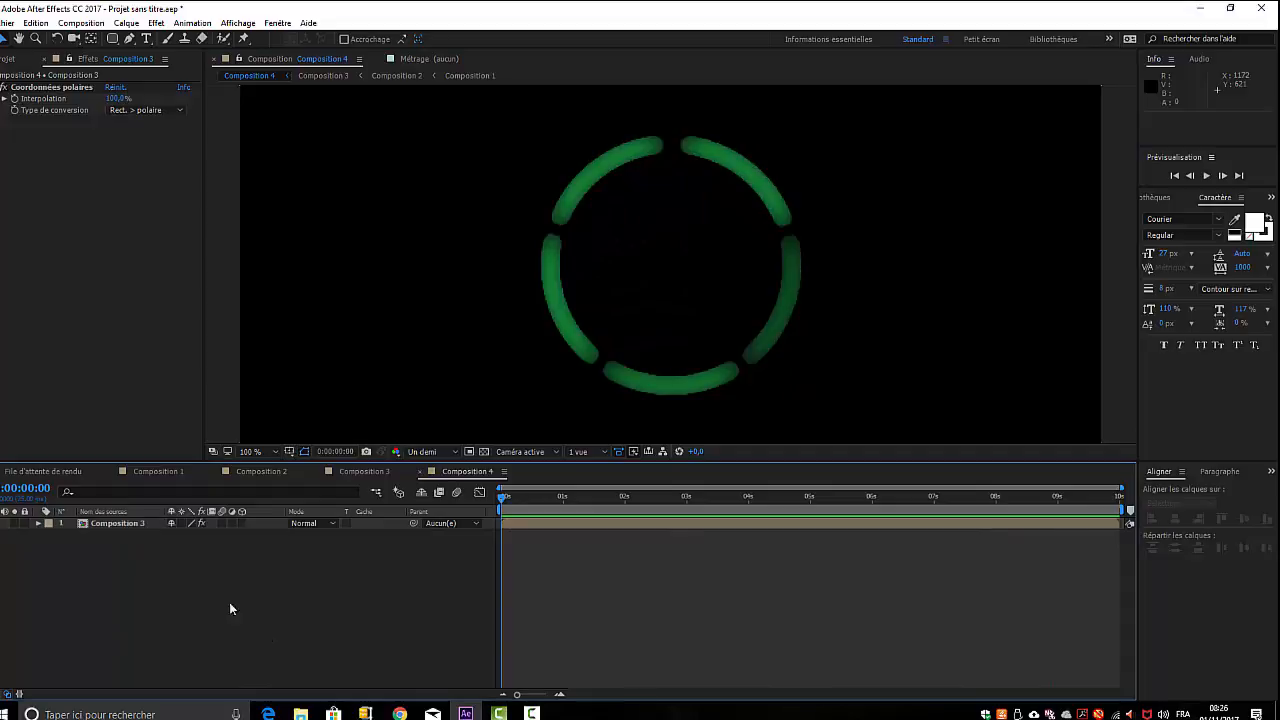
# Duplicate the Composition 3 layer and rename the lower copy "tourne à droite"
pyautogui.click(141, 523)
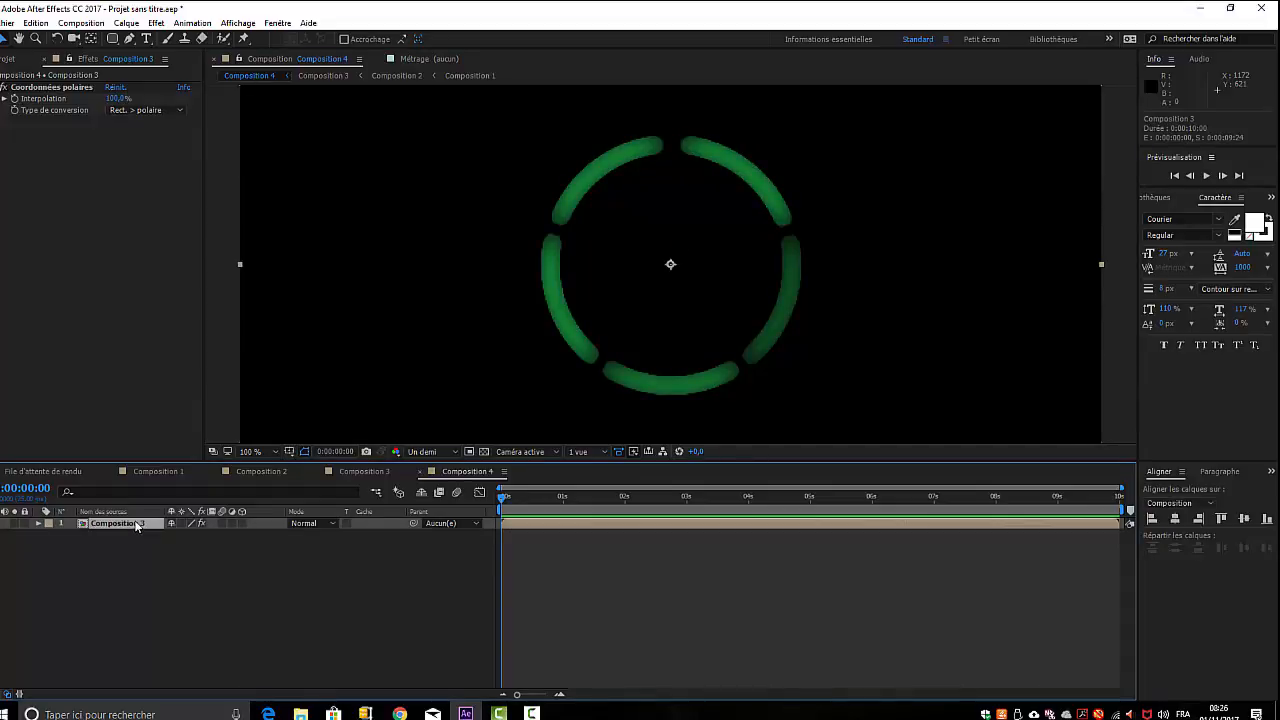
pyautogui.hotkey('ctrl', 'd')
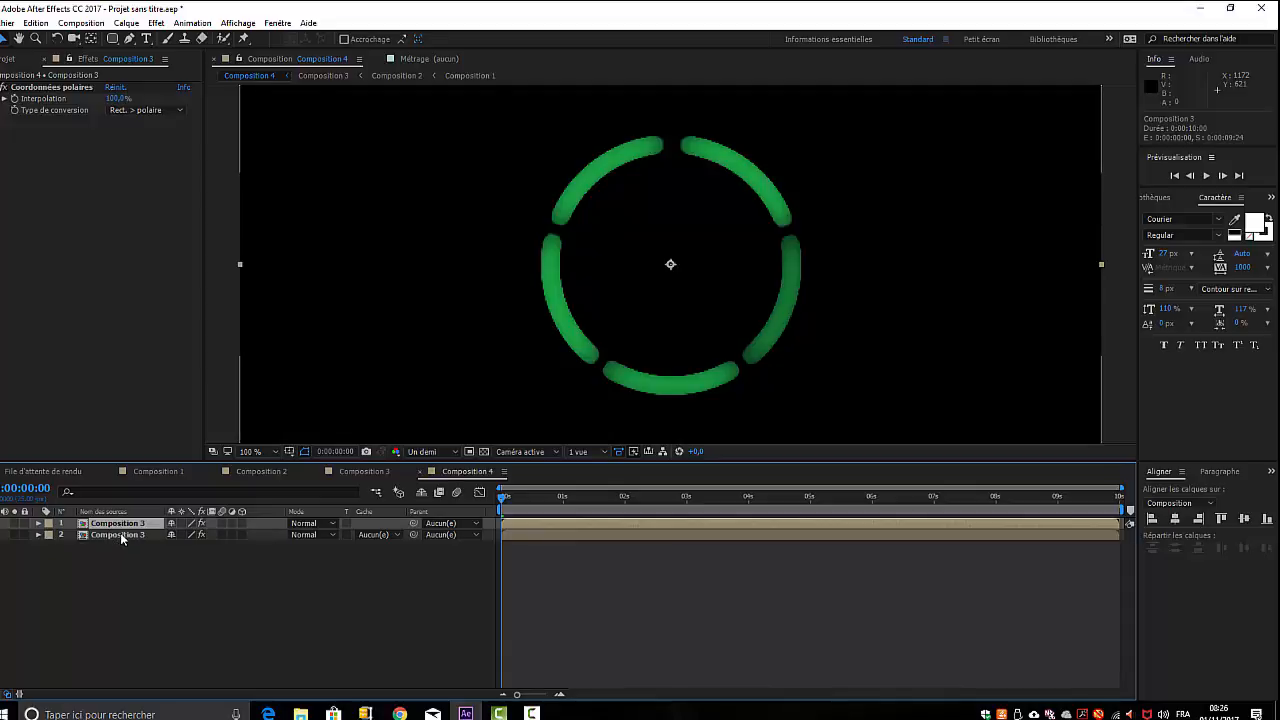
pyautogui.rightClick(120, 533)
pyautogui.click(158, 692)
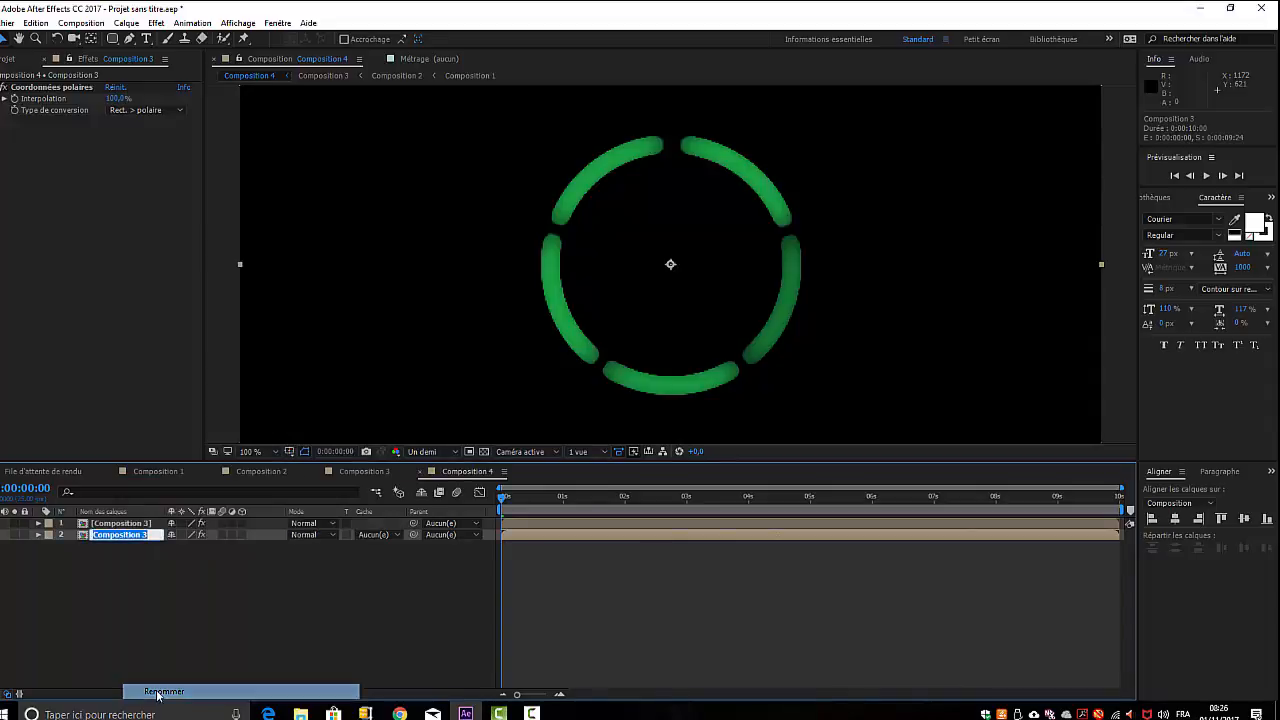
pyautogui.write('t')
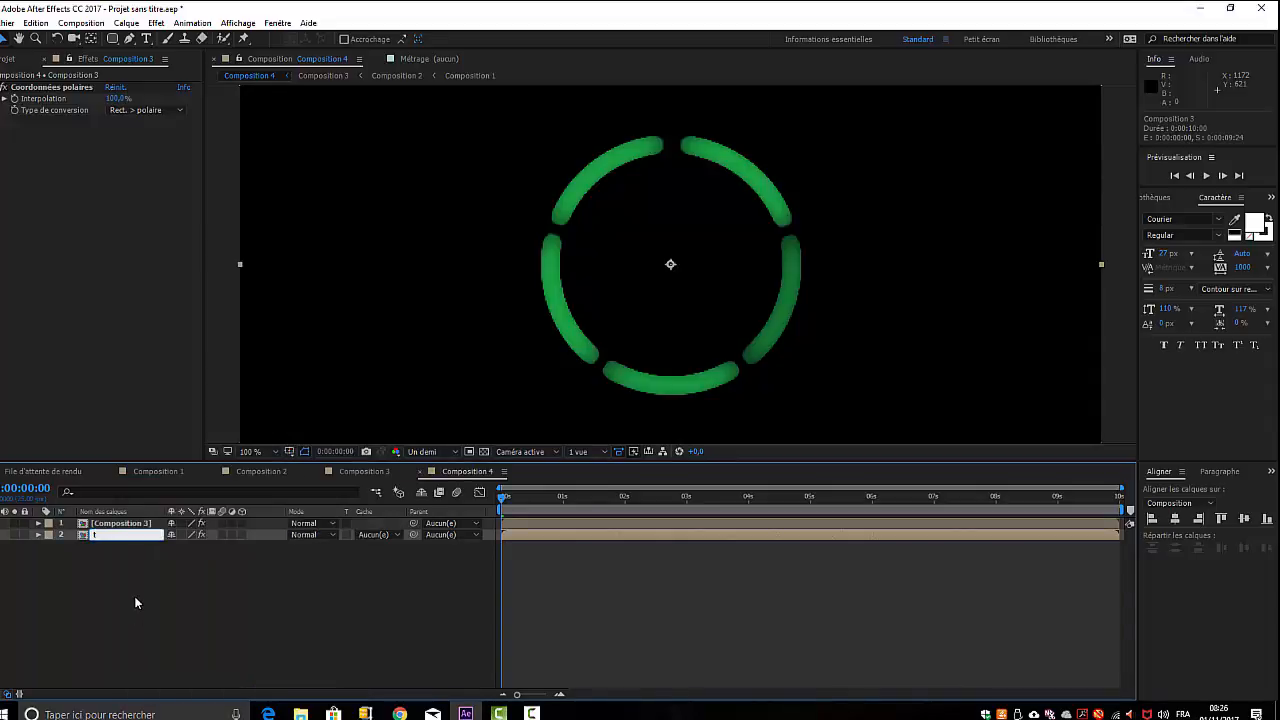
pyautogui.write('ourne à droite')
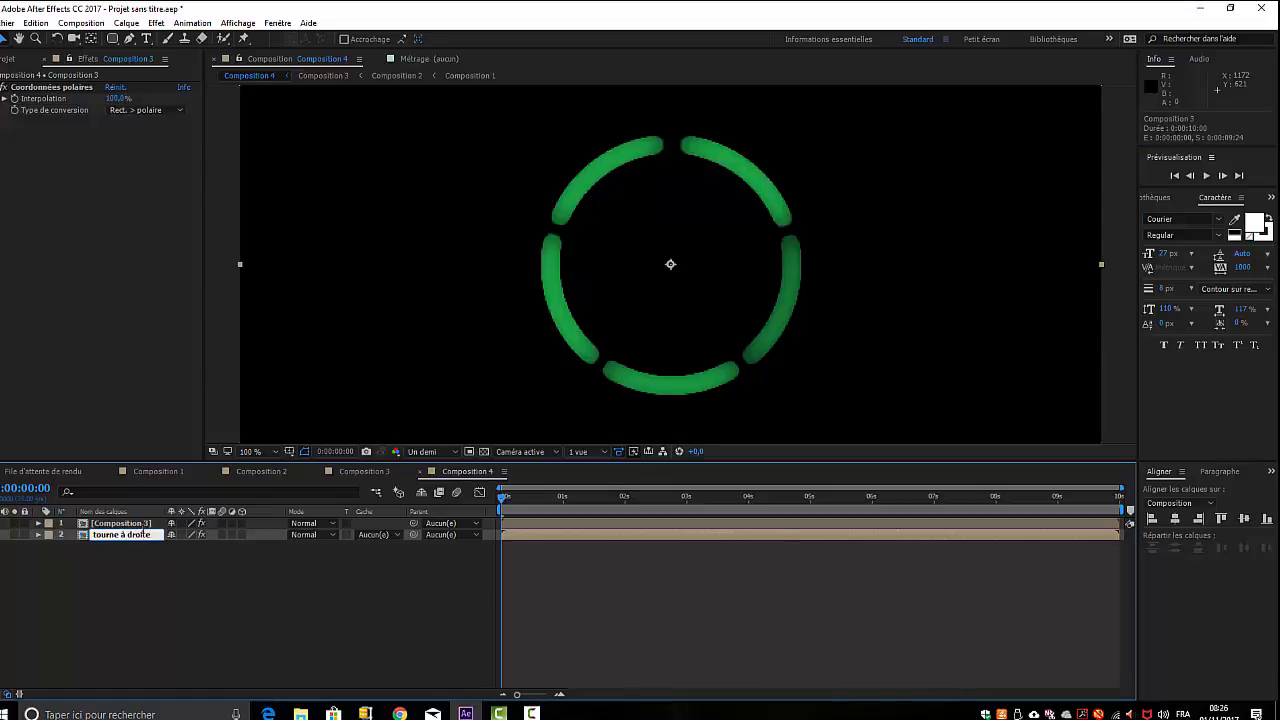
pyautogui.press('Return')
# Rename the upper Composition 3 layer "tourne à gauche" and deselect it
pyautogui.rightClick(108, 534)
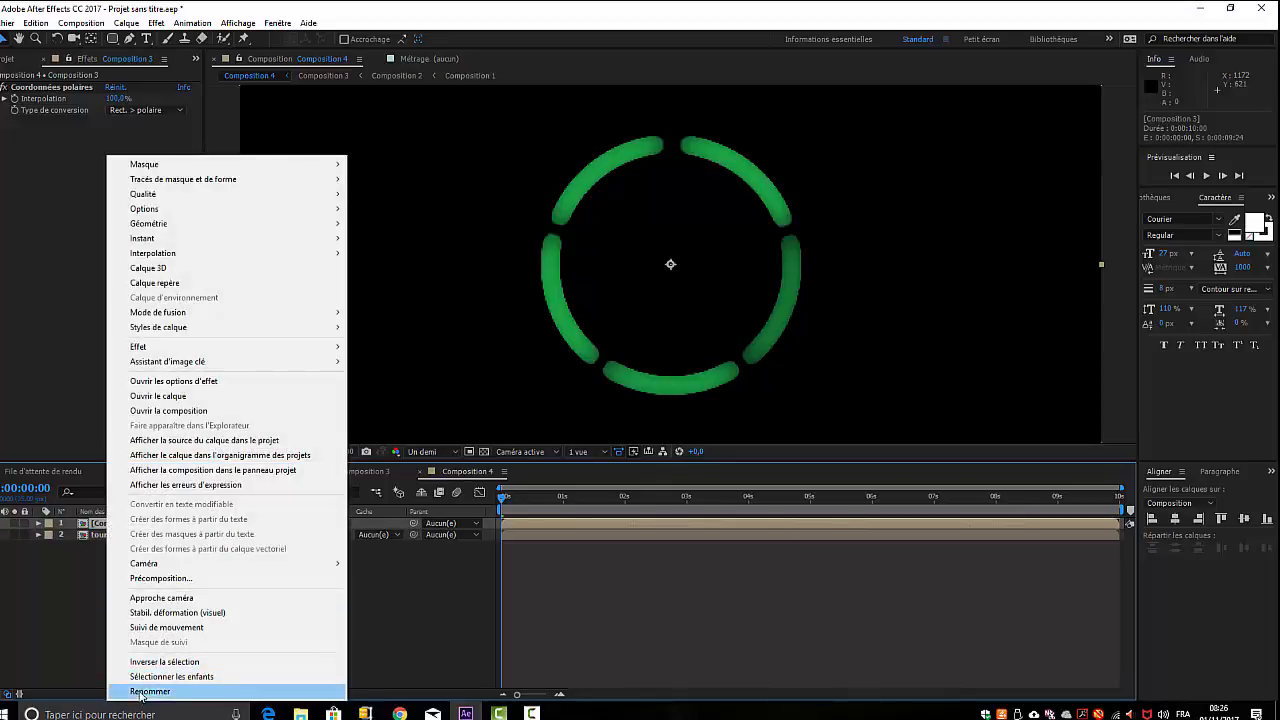
pyautogui.click(172, 691)
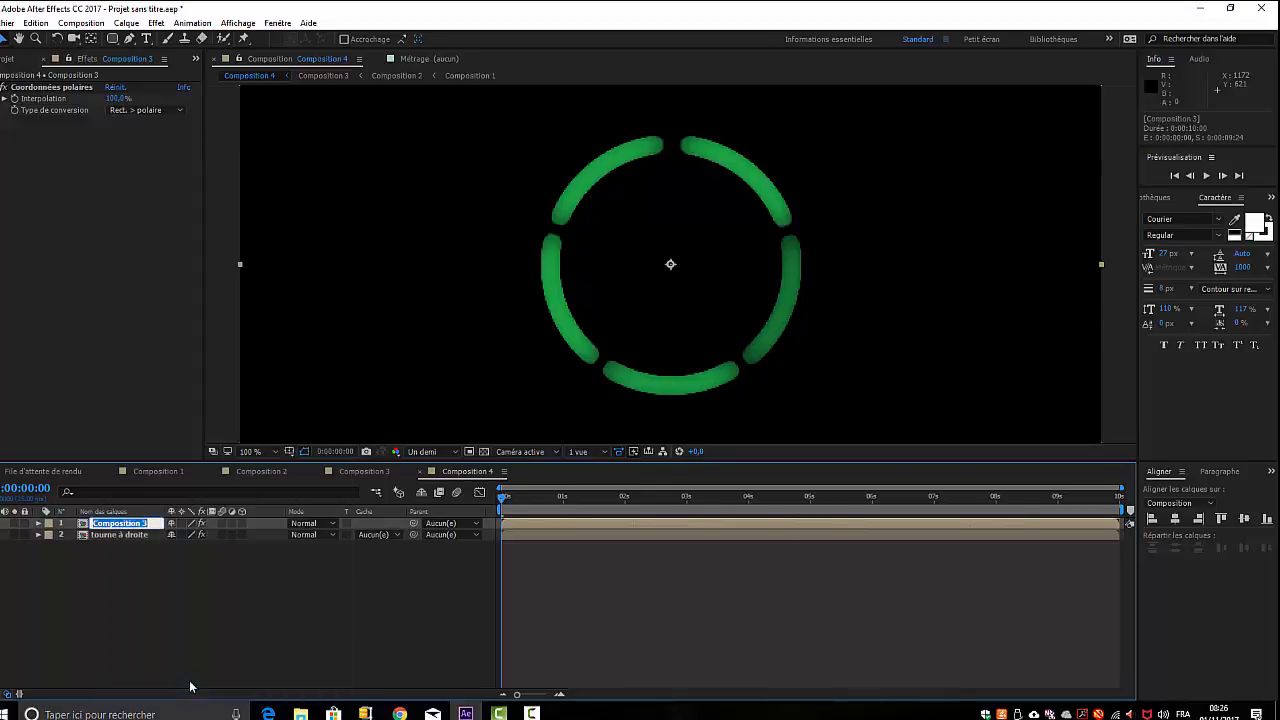
pyautogui.write('tourne à gauche')
pyautogui.click(270, 591)
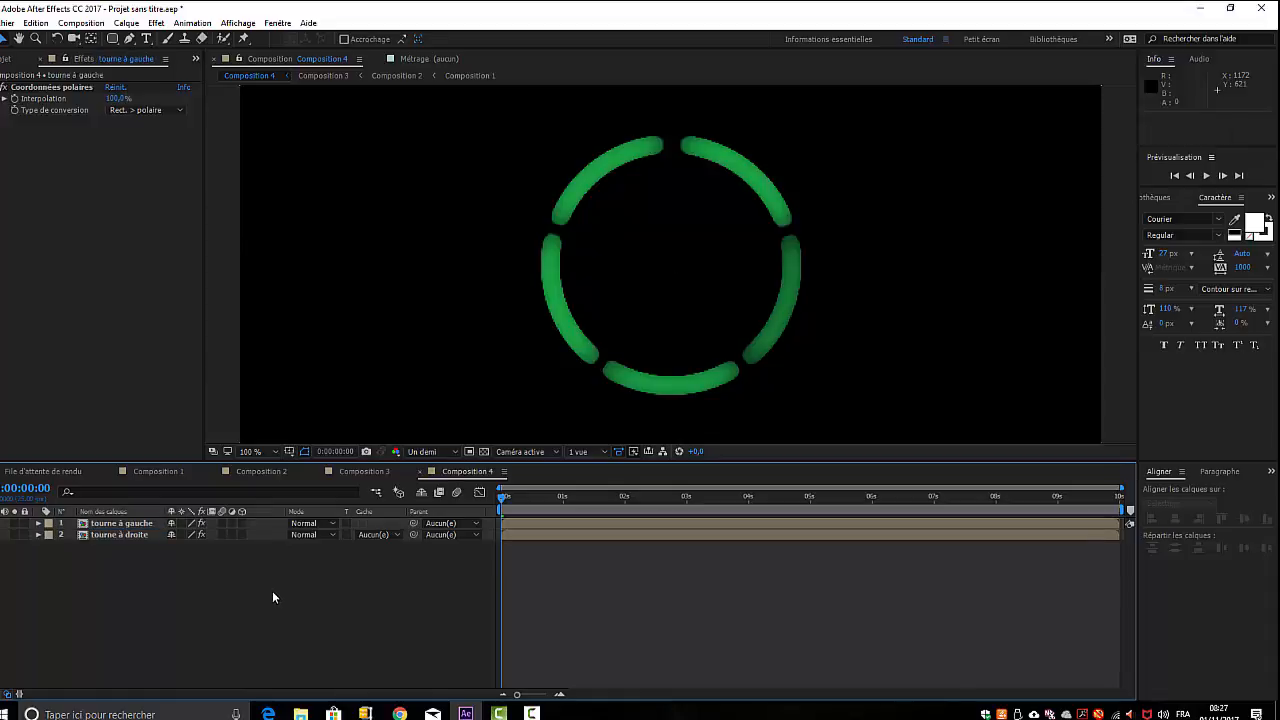
# Make both ring layers 3D and preview their rotation with the "tourne à gauche" layer selected
pyautogui.moveTo(244, 525); pyautogui.dragTo(242, 535)
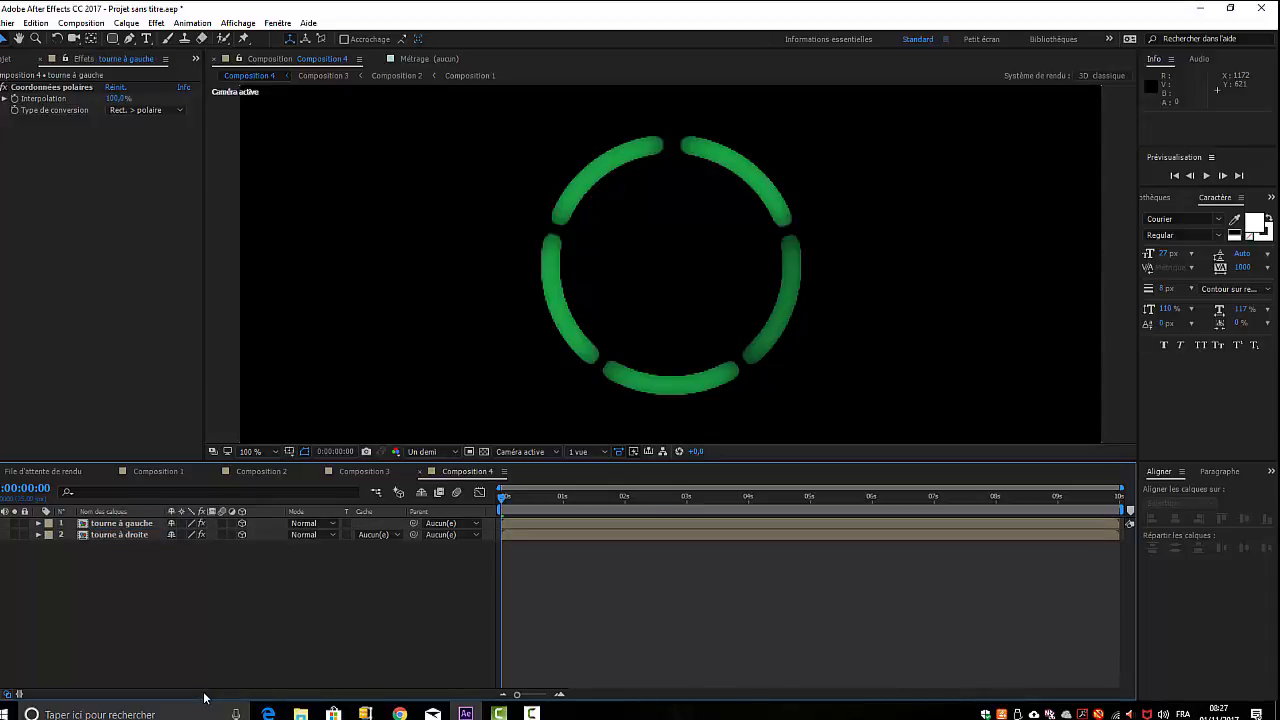
pyautogui.click(138, 525)
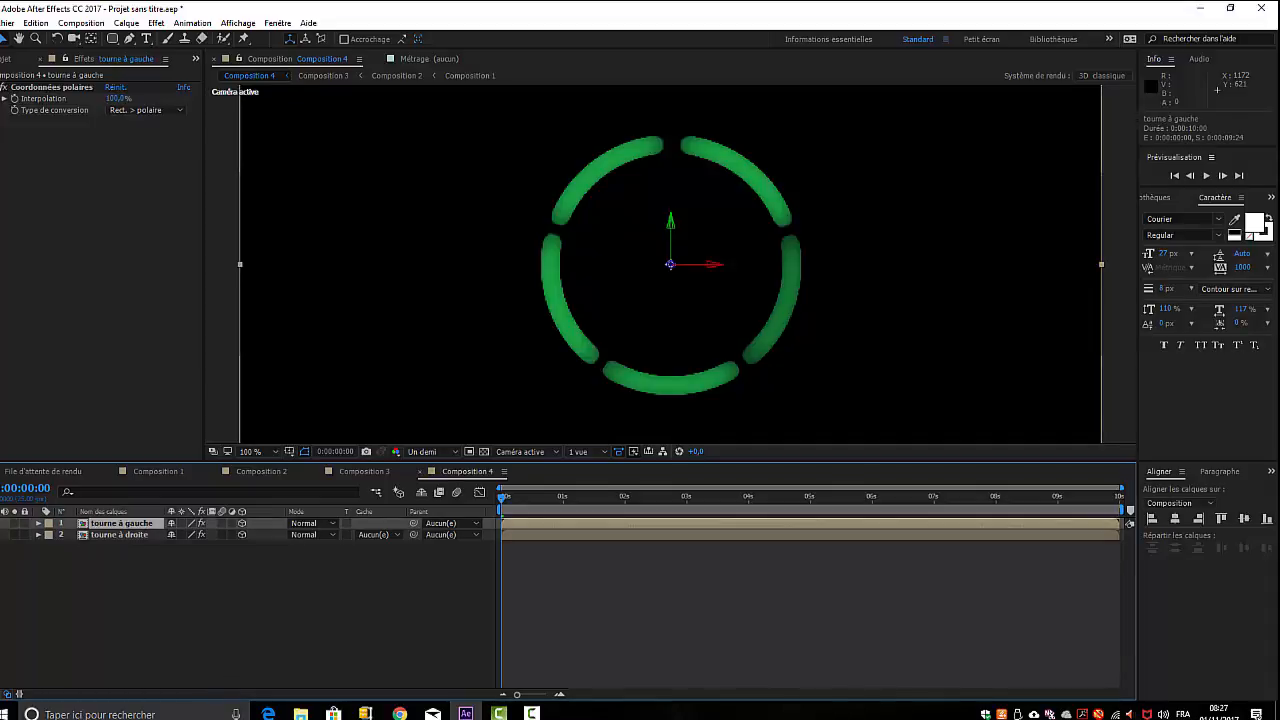
pyautogui.press('space')
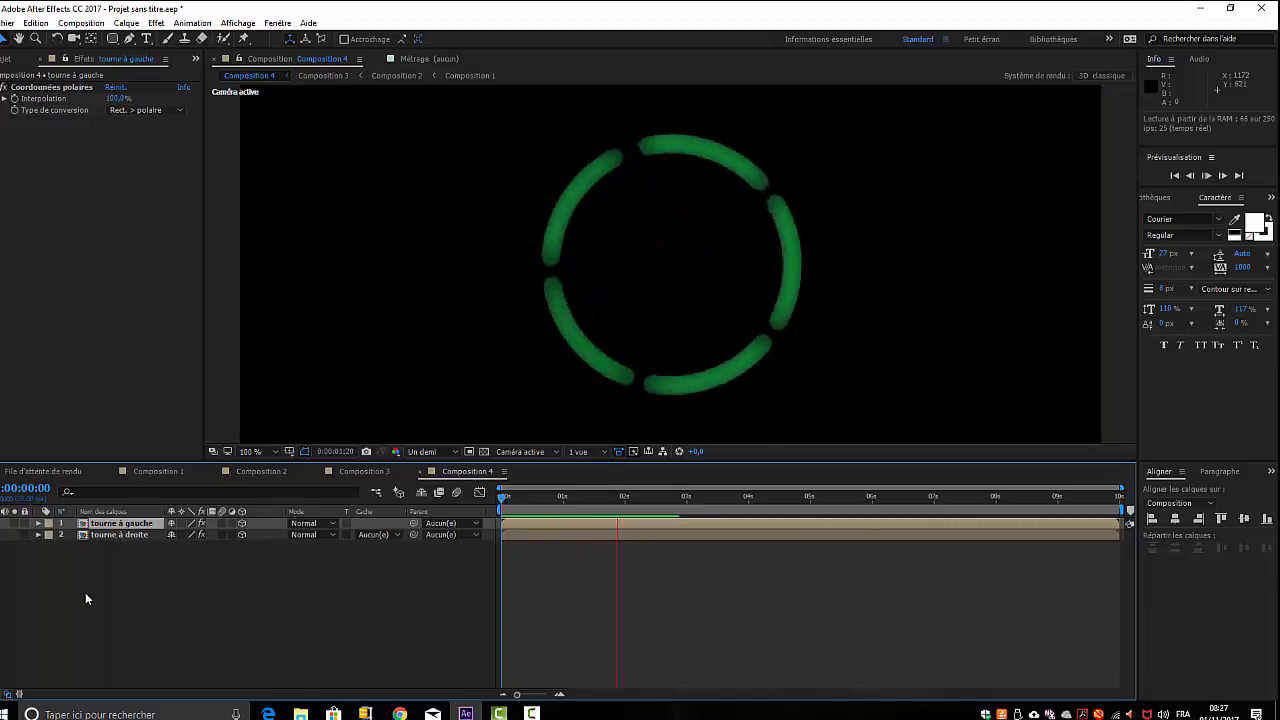
pyautogui.press('space')
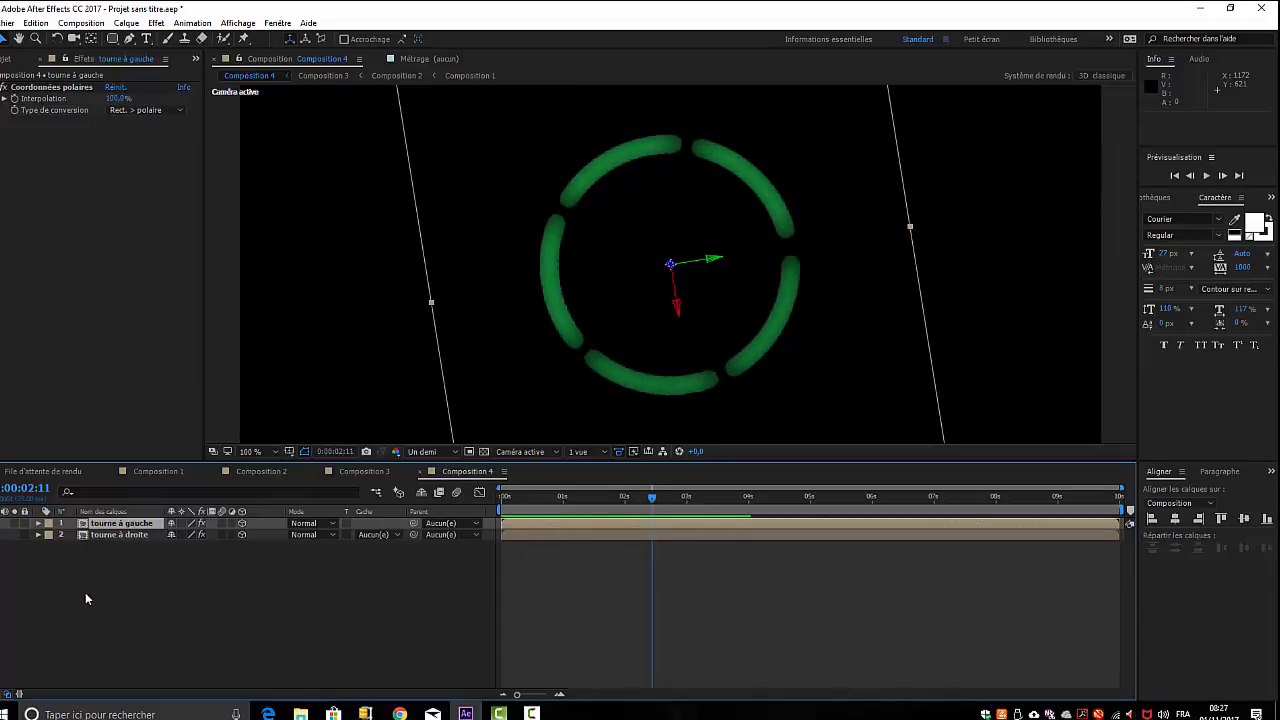
# Time-reverse the "tourne à gauche" layer, preview the two rings' rotation and return the playhead to the start
pyautogui.rightClick(115, 526)
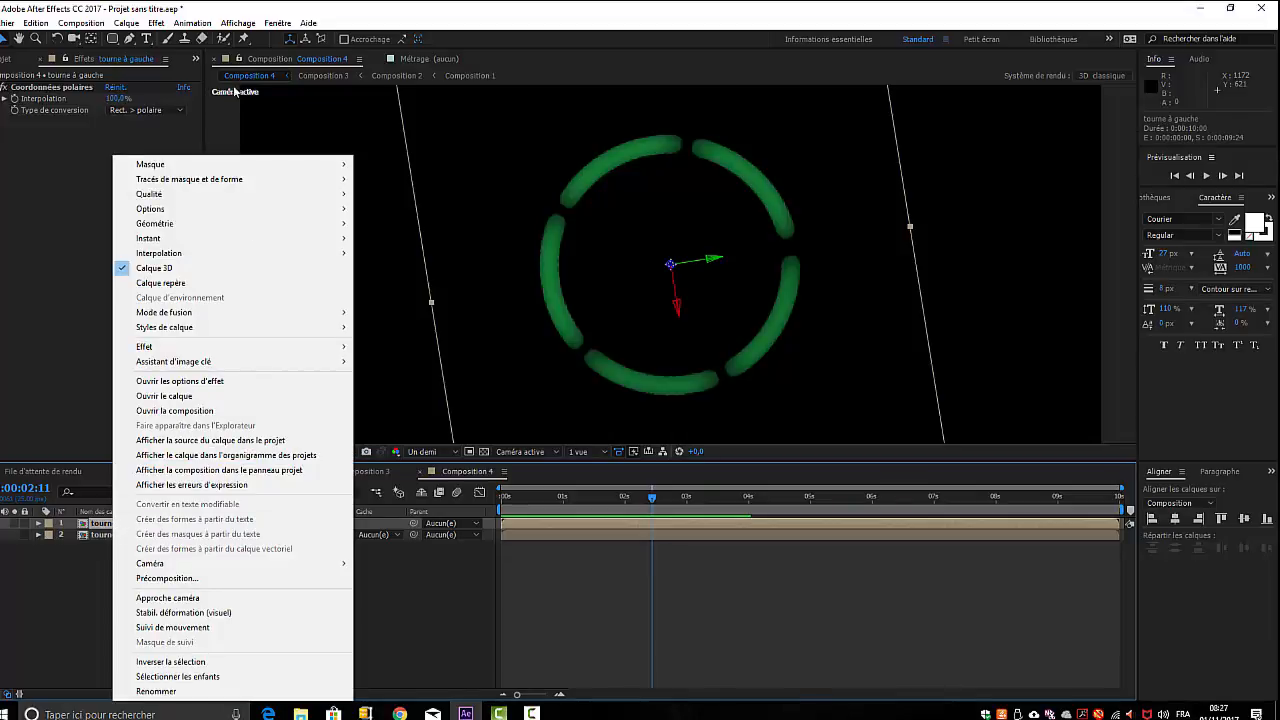
pyautogui.moveTo(168, 243)
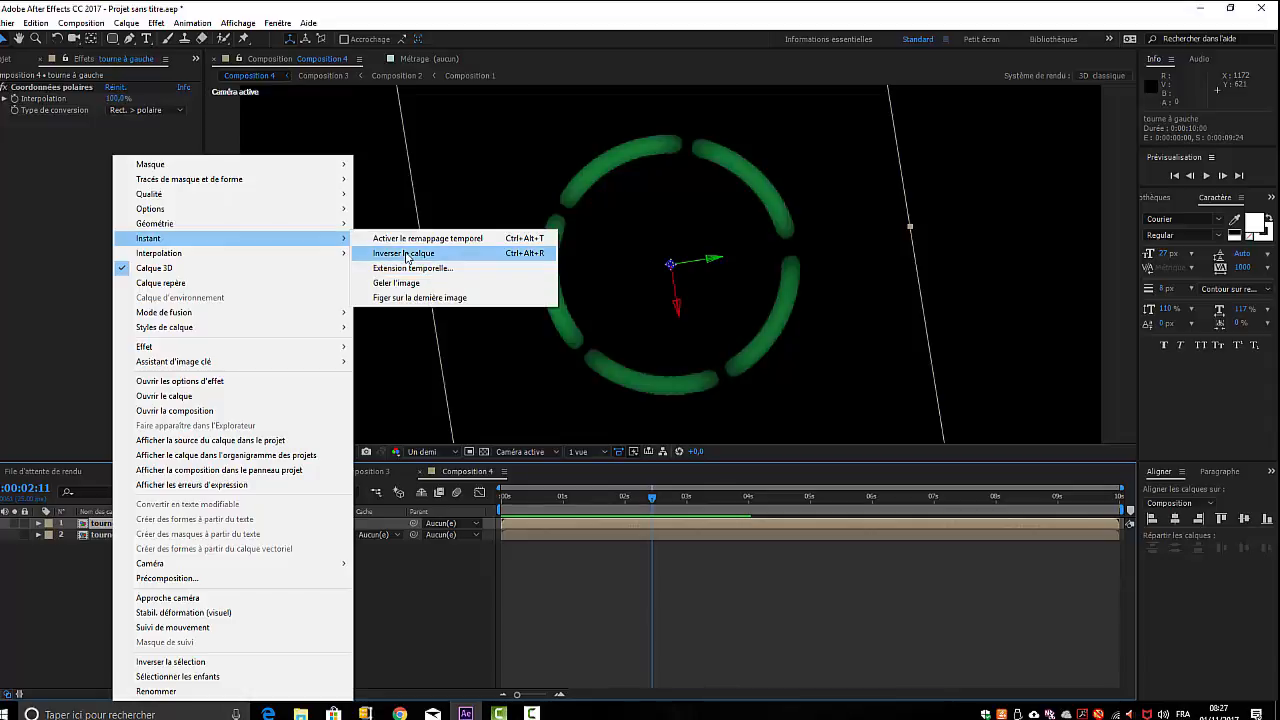
pyautogui.click(407, 255)
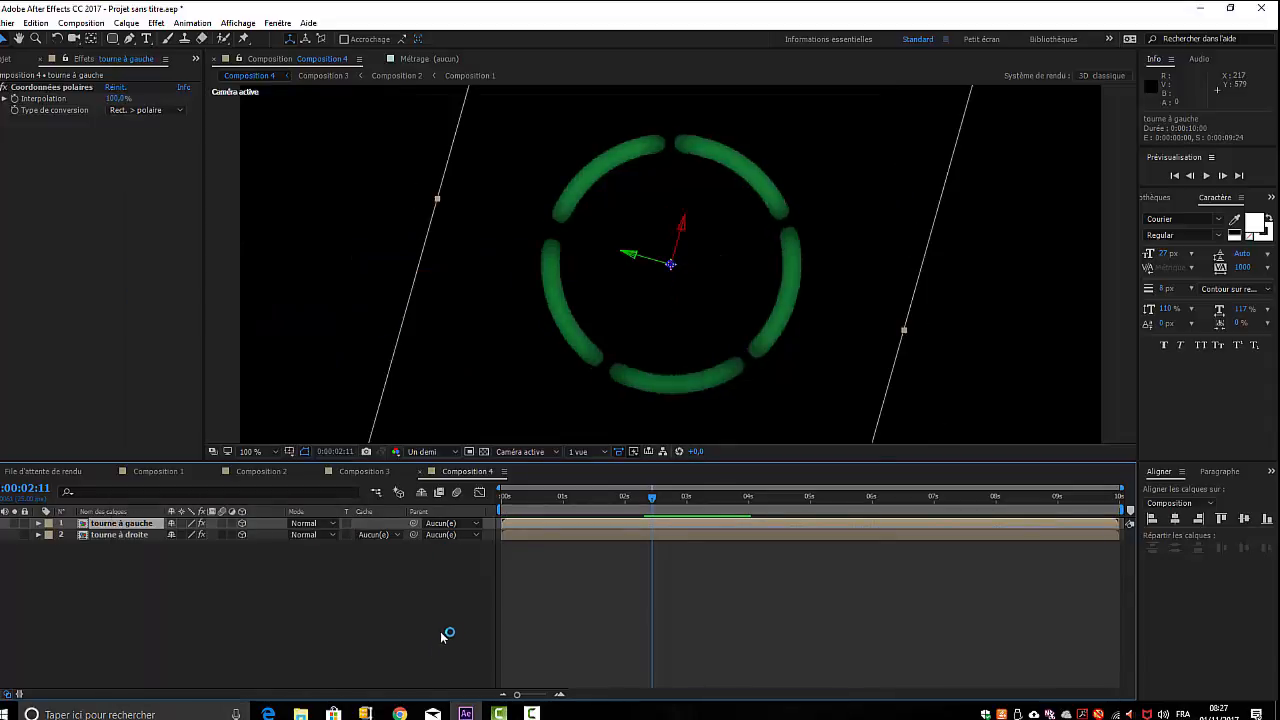
pyautogui.press('space')
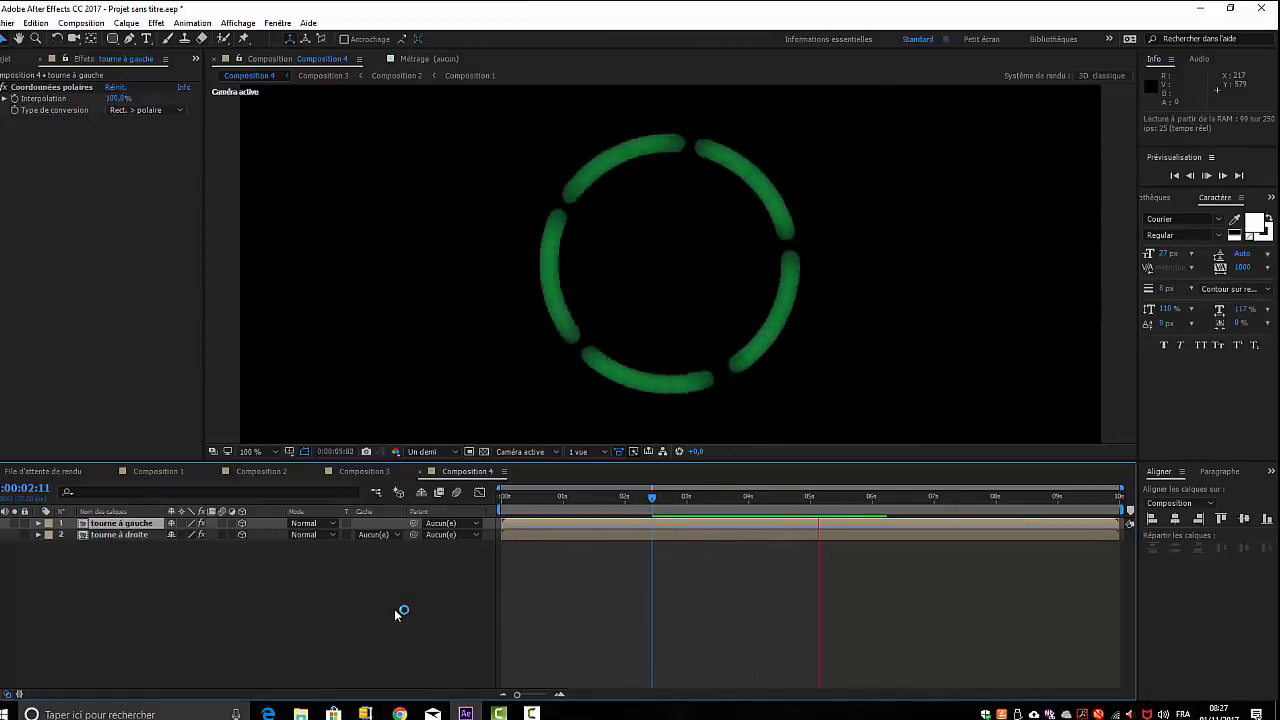
pyautogui.click(328, 582)
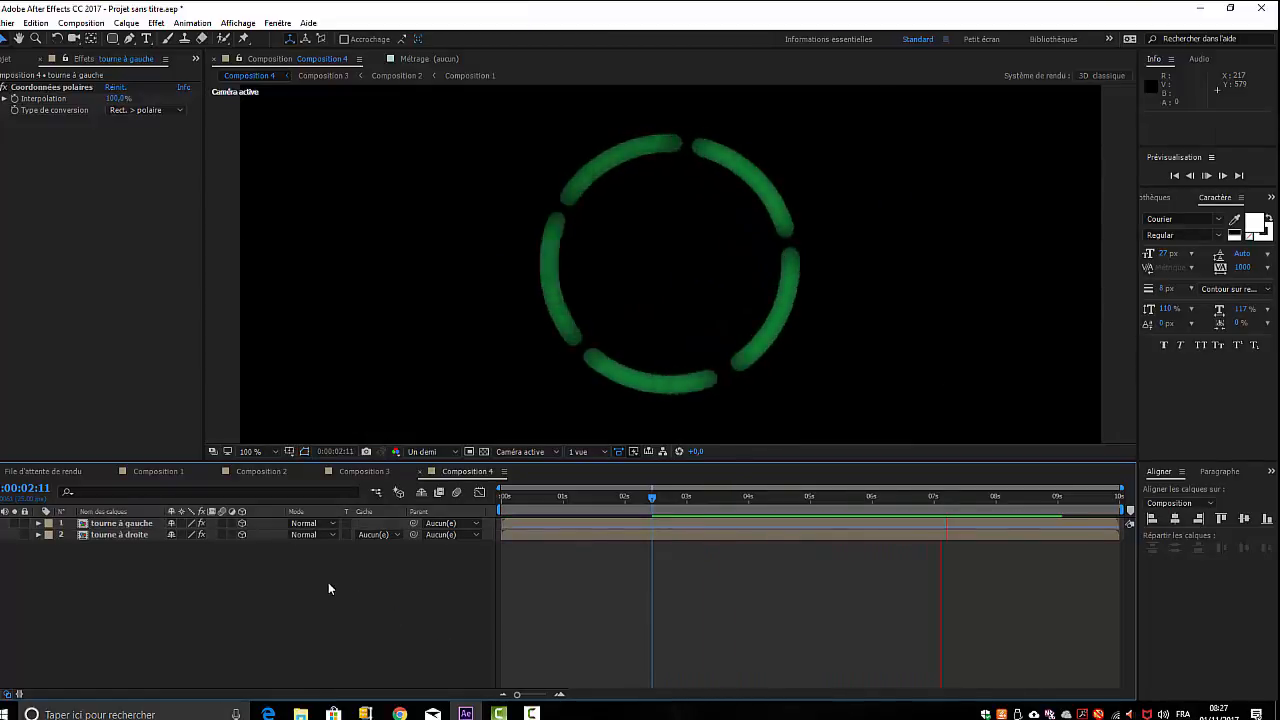
pyautogui.moveTo(740, 491); pyautogui.dragTo(1036, 497)
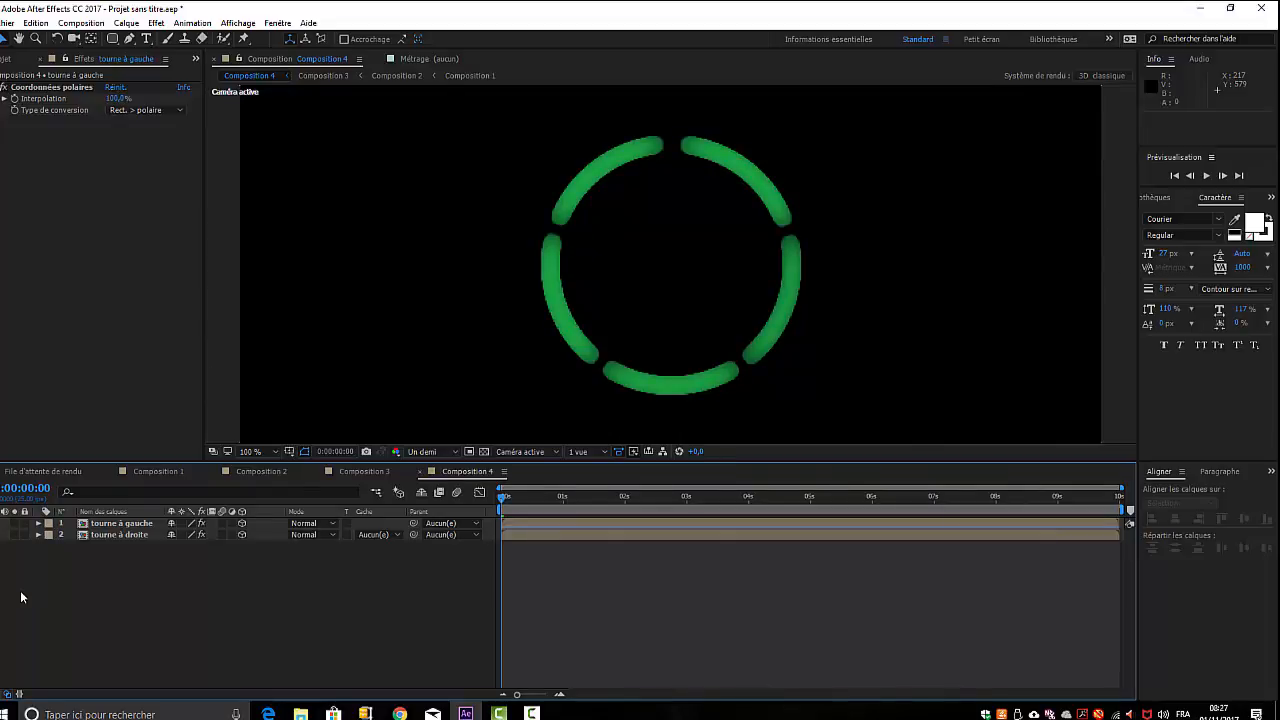
# Set the scale of both the "tourne à gauche" and "tourne à droite" layers to 15% at 0:00:00:00
pyautogui.click(114, 525)
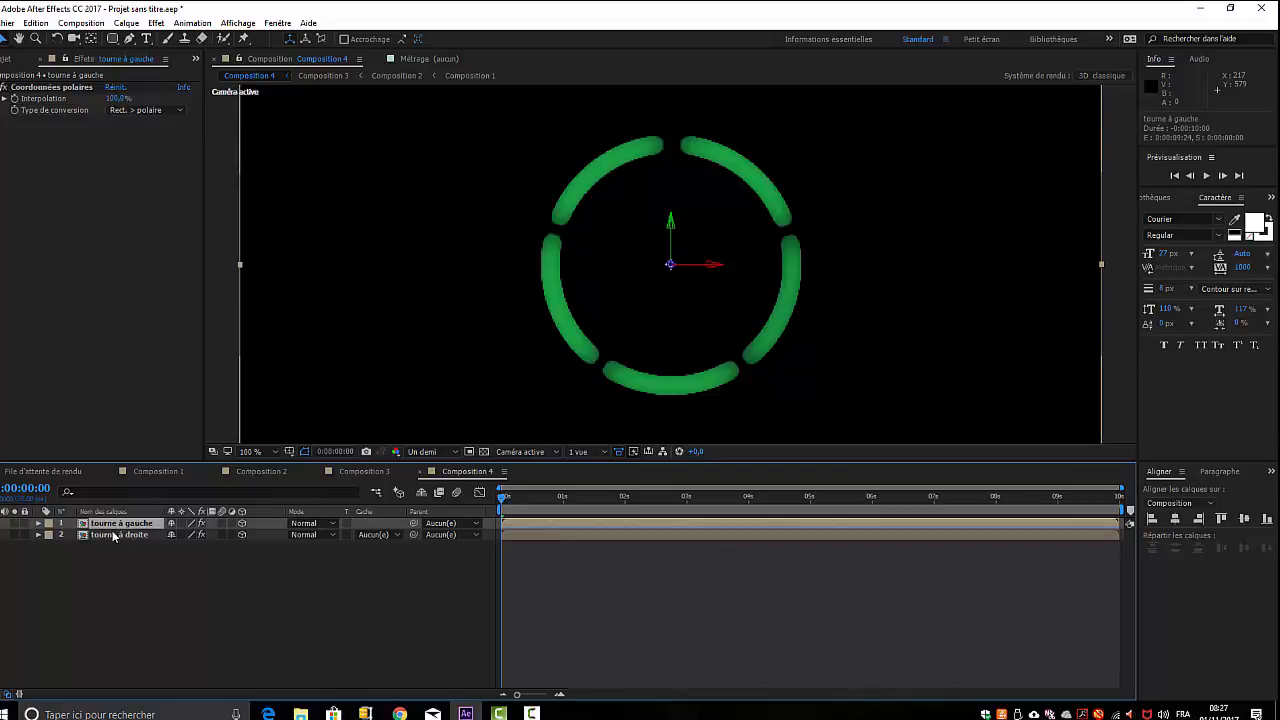
pyautogui.keyDown('shift'); pyautogui.click(114, 536); pyautogui.keyUp('shift')
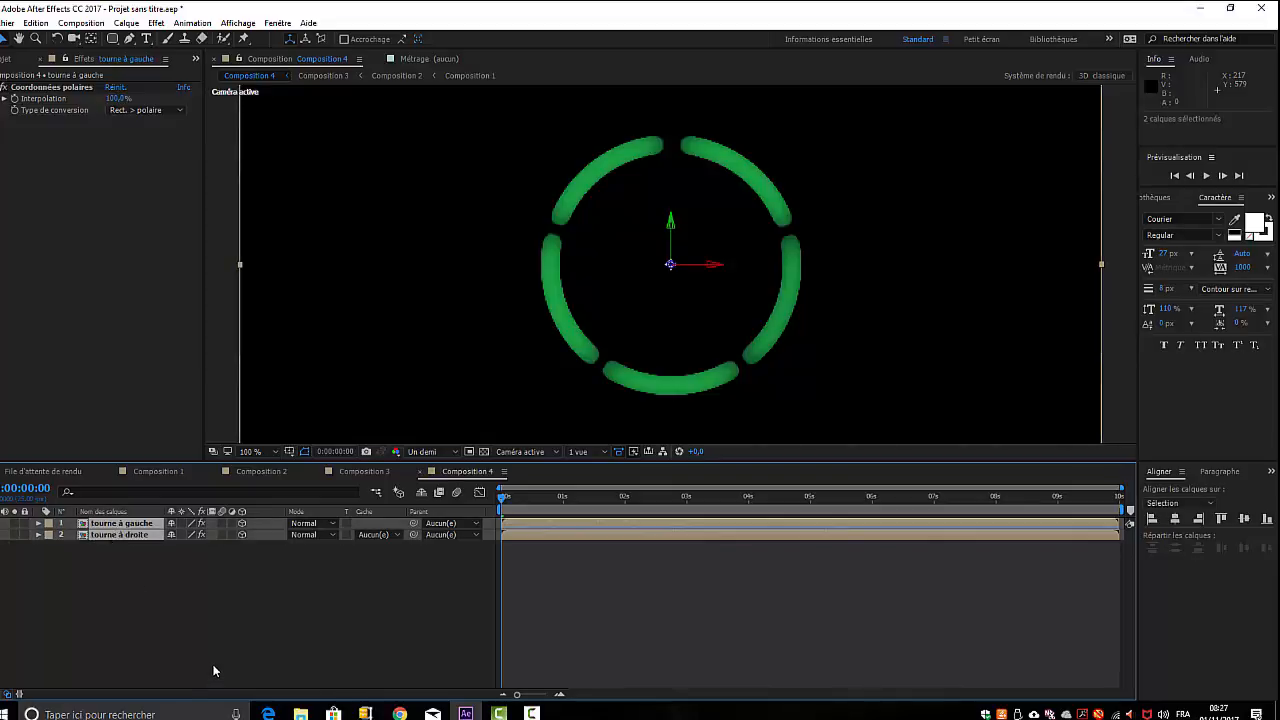
pyautogui.press('s')
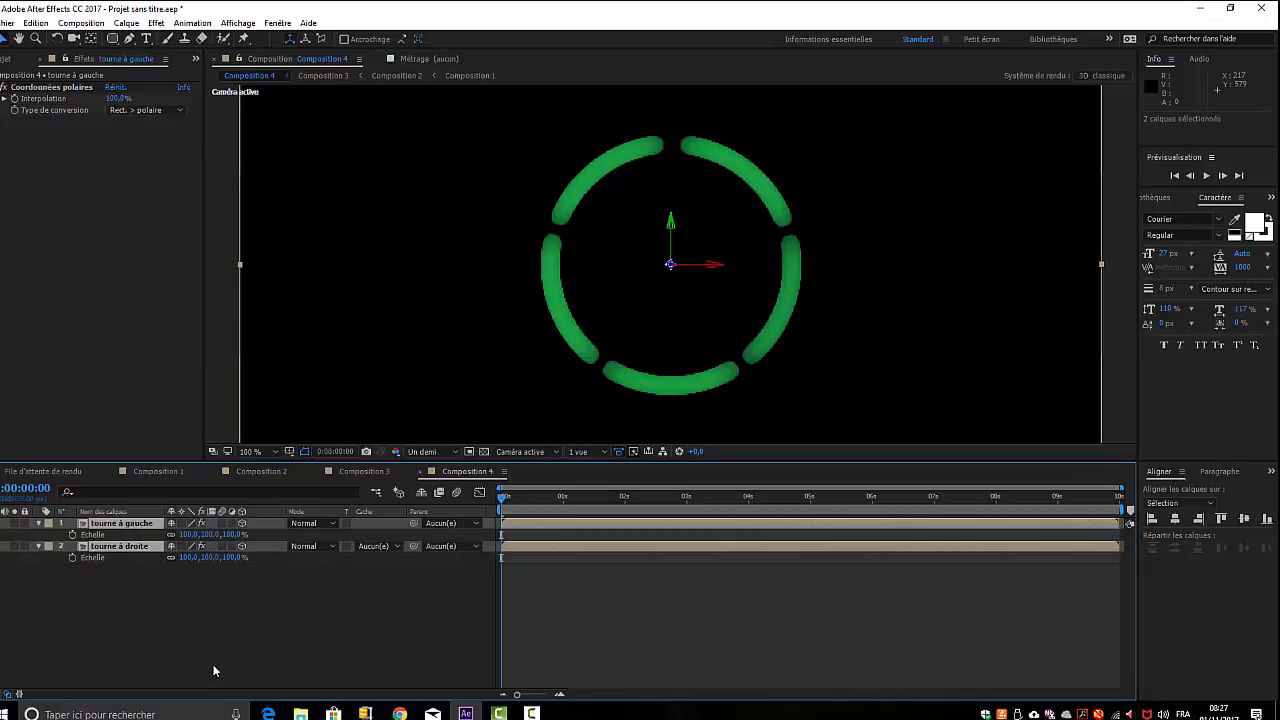
pyautogui.click(187, 535)
pyautogui.write('15')
pyautogui.press('Tab')
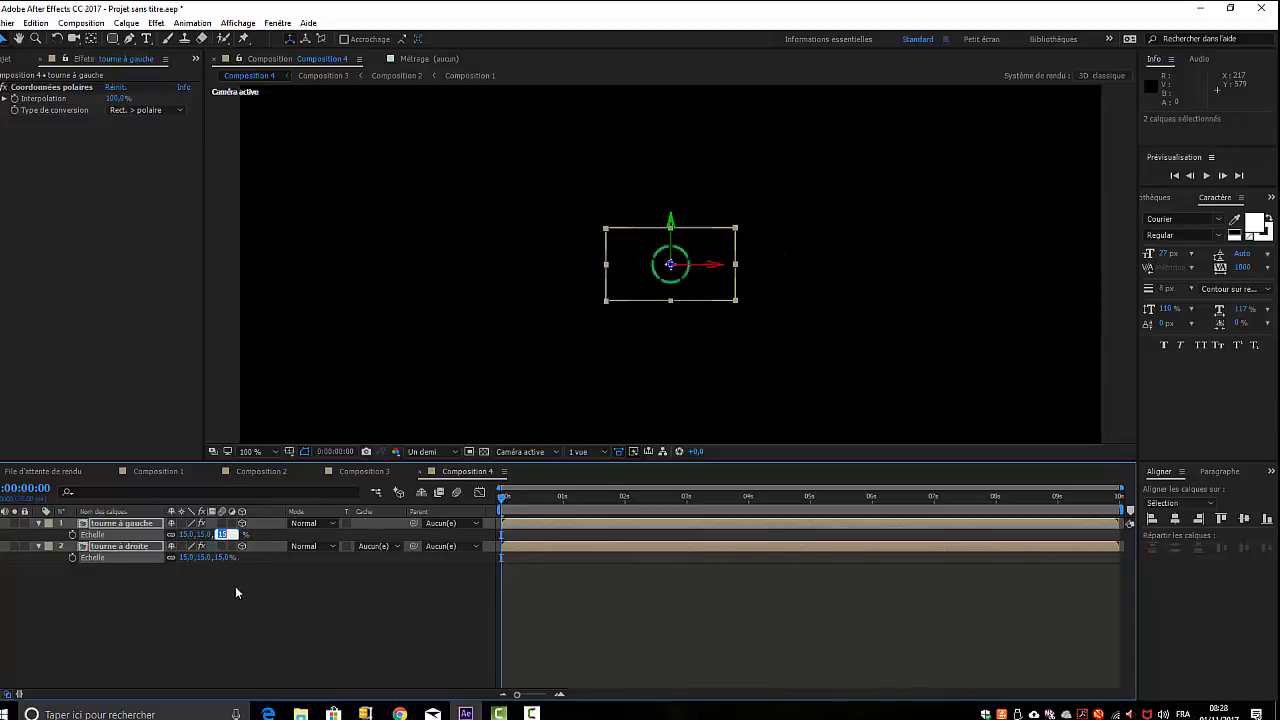
# Set the Z scale of "tourne à gauche" and "tourne à droite" to 100% and enable scale keyframing for both at 0:00:00:00
pyautogui.press('Return')
pyautogui.click(222, 535)
pyautogui.write('100')
pyautogui.click(222, 558)
pyautogui.click(249, 633)
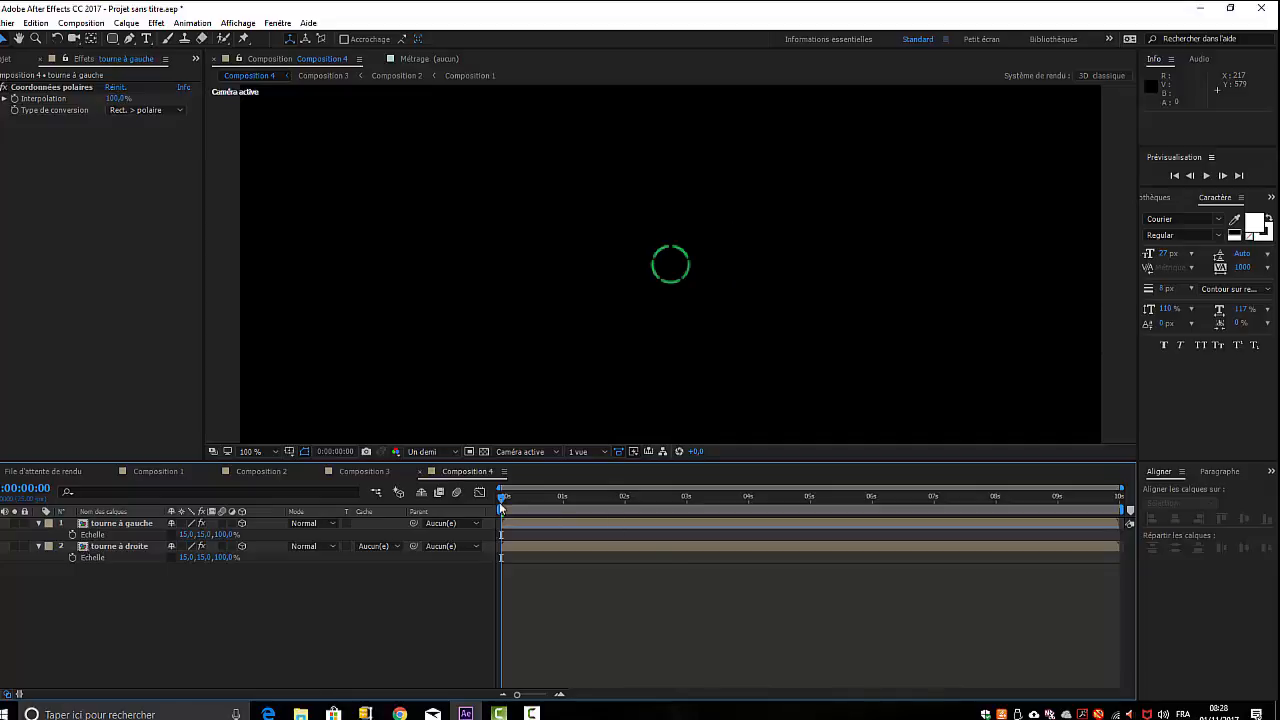
pyautogui.click(72, 535)
pyautogui.click(72, 557)
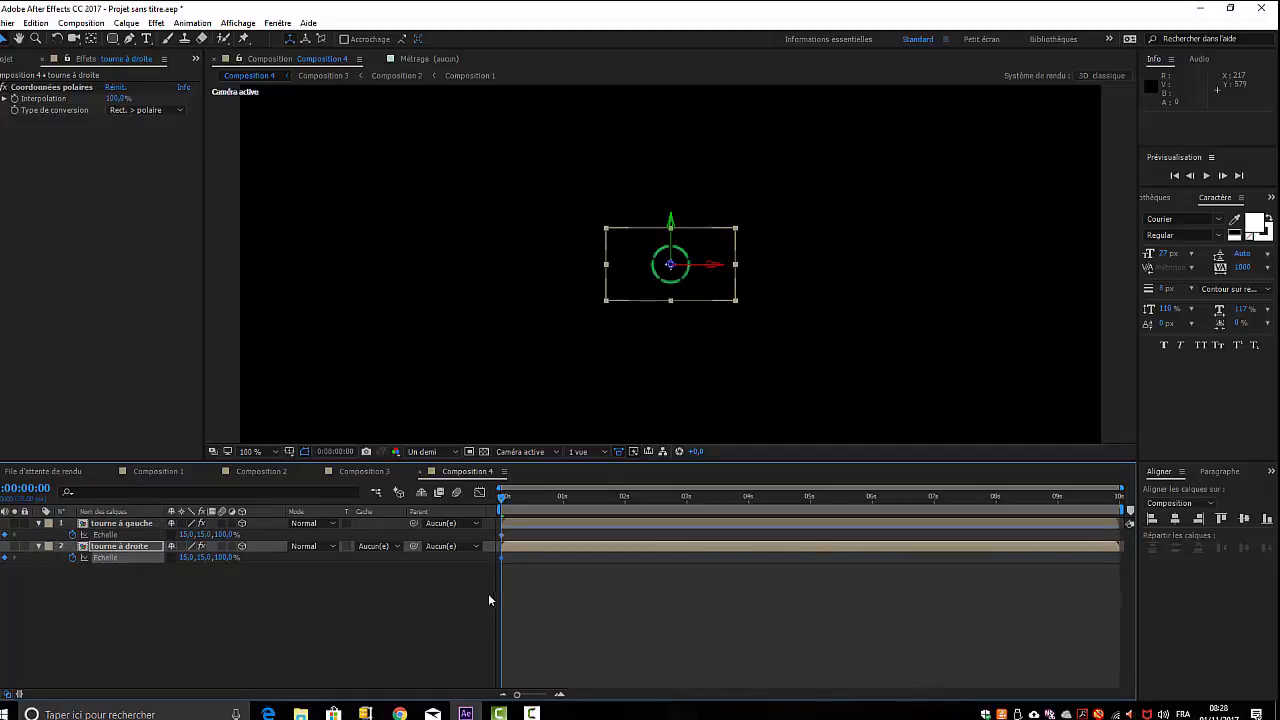
# At 0:00:09:24, keyframe the X and Y scale of the "tourne à droite" layer at 250%
pyautogui.moveTo(503, 497); pyautogui.dragTo(1168, 557)
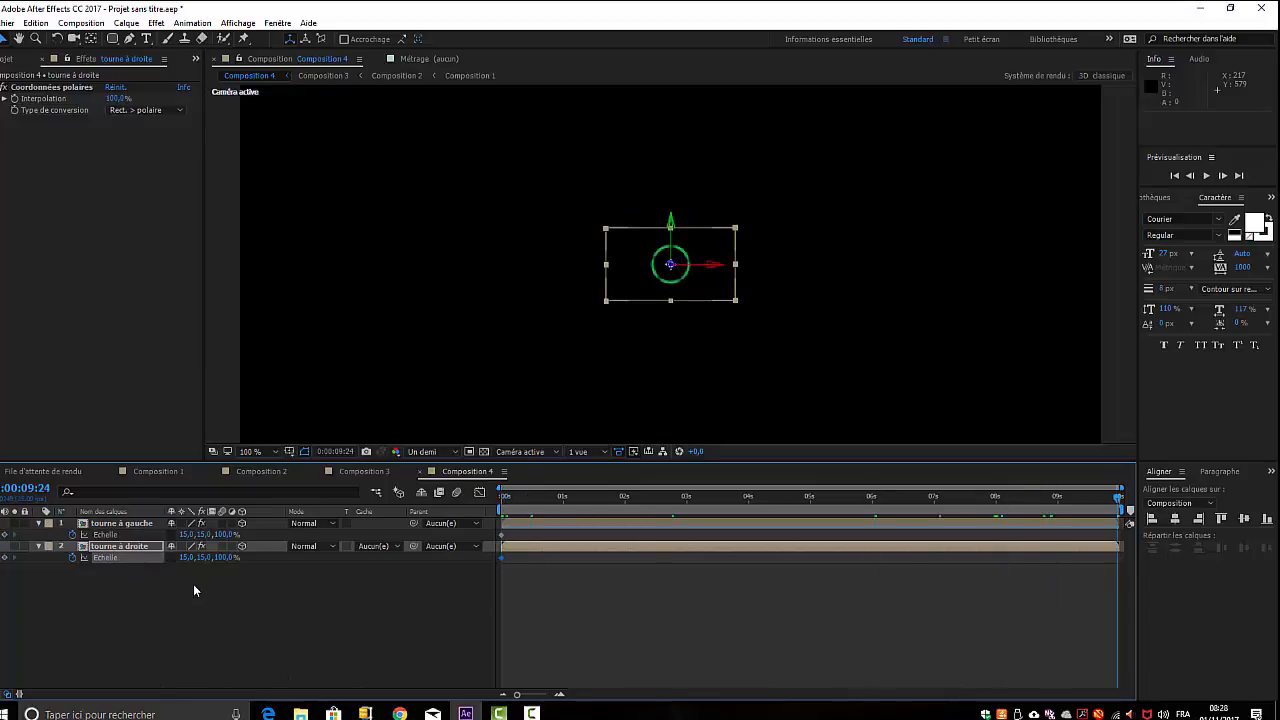
pyautogui.click(185, 558)
pyautogui.write('25')
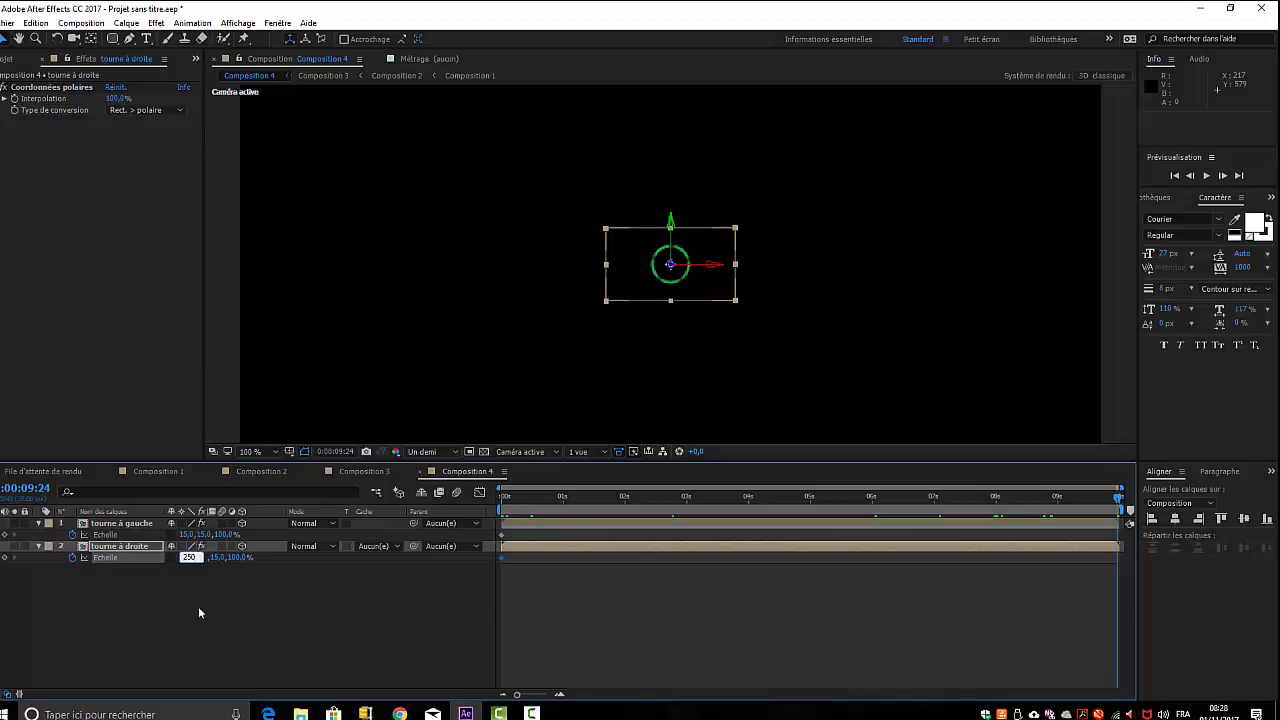
pyautogui.press('Return')
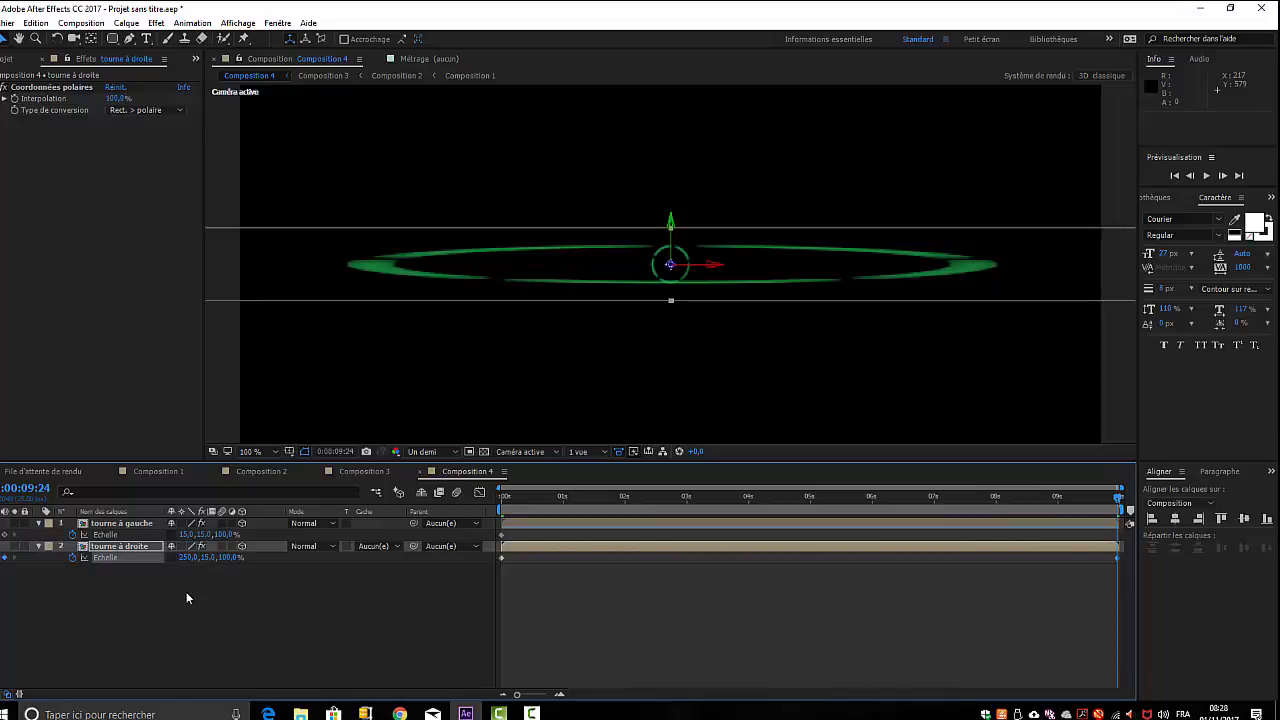
pyautogui.click(244, 608)
pyautogui.click(209, 557)
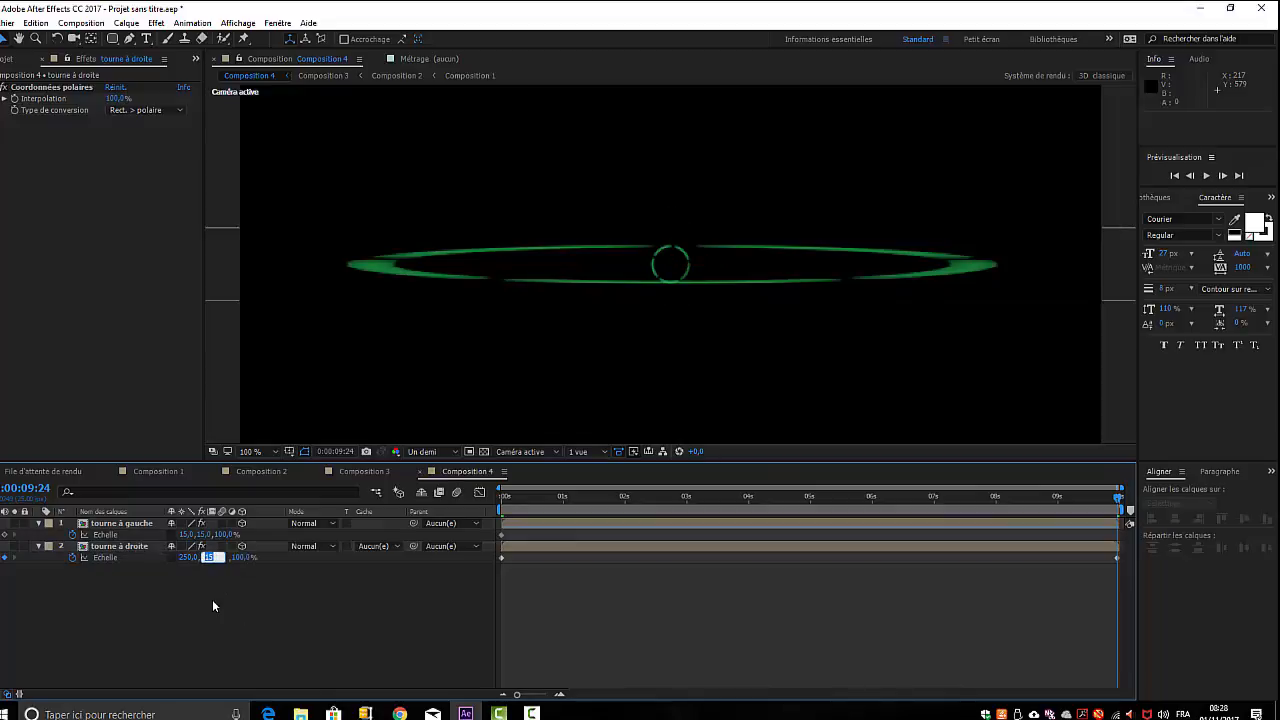
pyautogui.write('250')
pyautogui.press('Return')
# Keyframe the X and Y scale of the "tourne à gauche" layer at 250% at 0:00:09:24
pyautogui.click(188, 534)
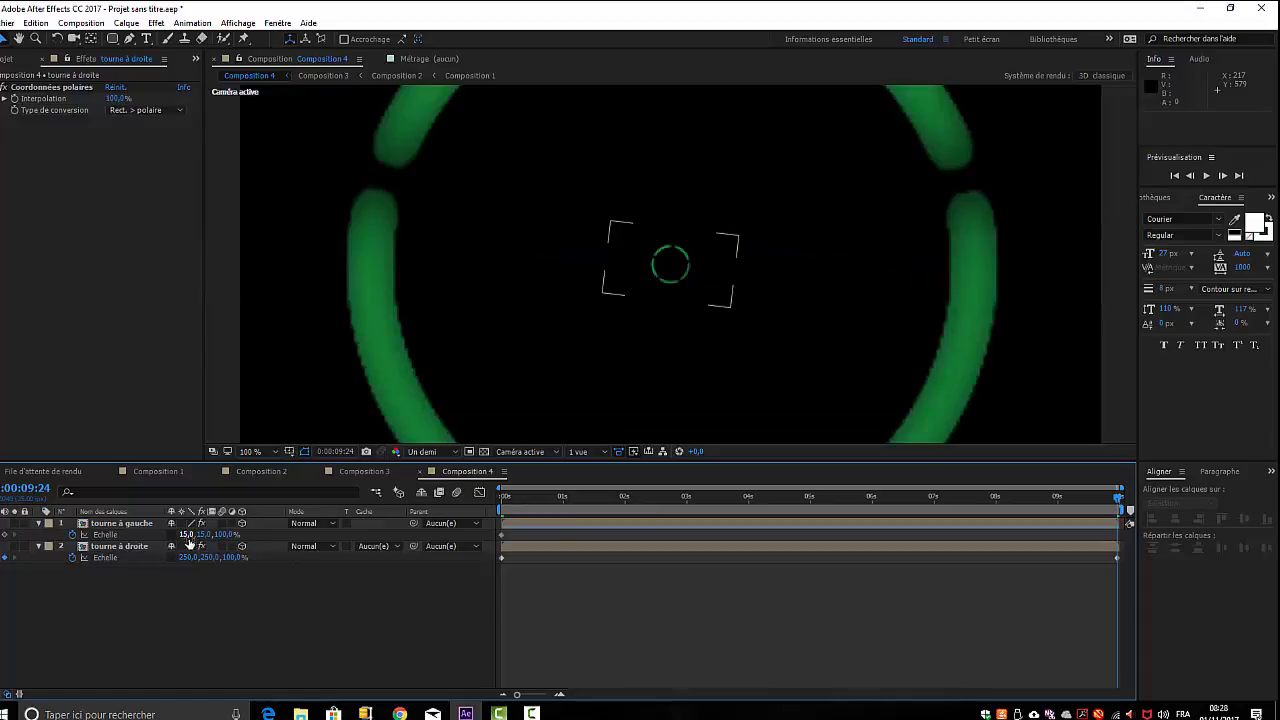
pyautogui.write('250')
pyautogui.press('Return')
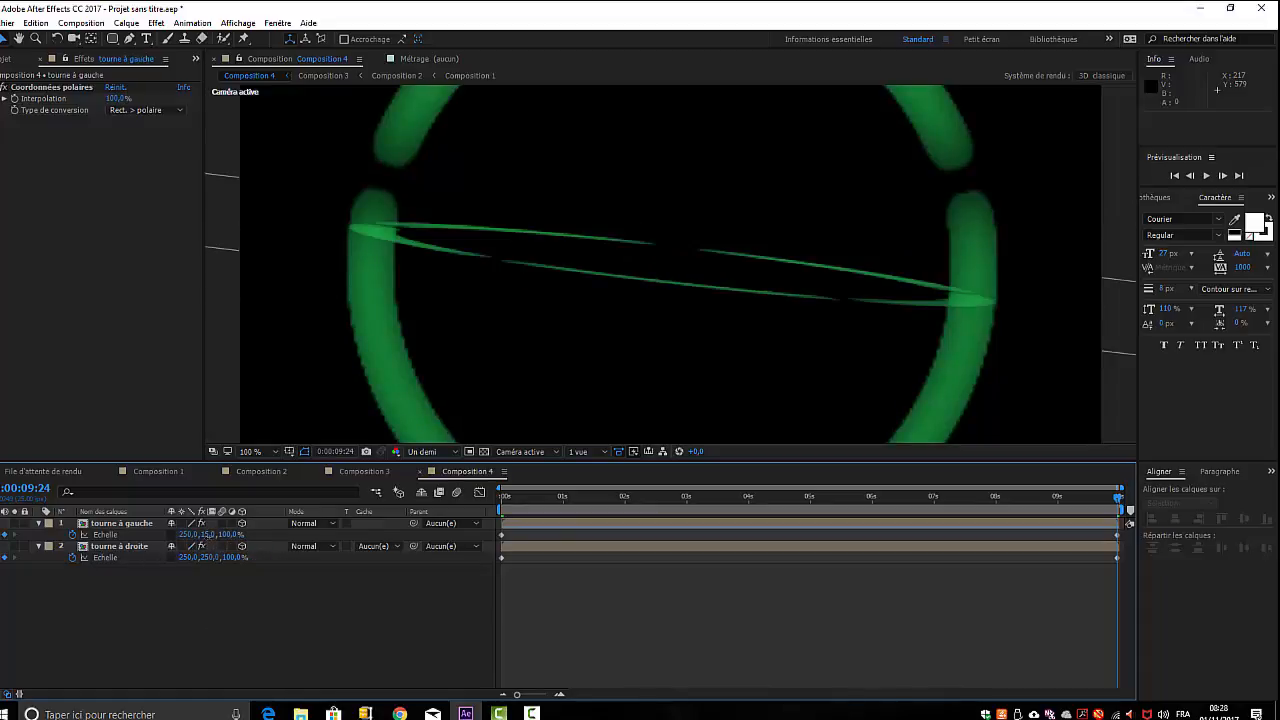
pyautogui.click(209, 534)
pyautogui.write('250')
pyautogui.press('Return')
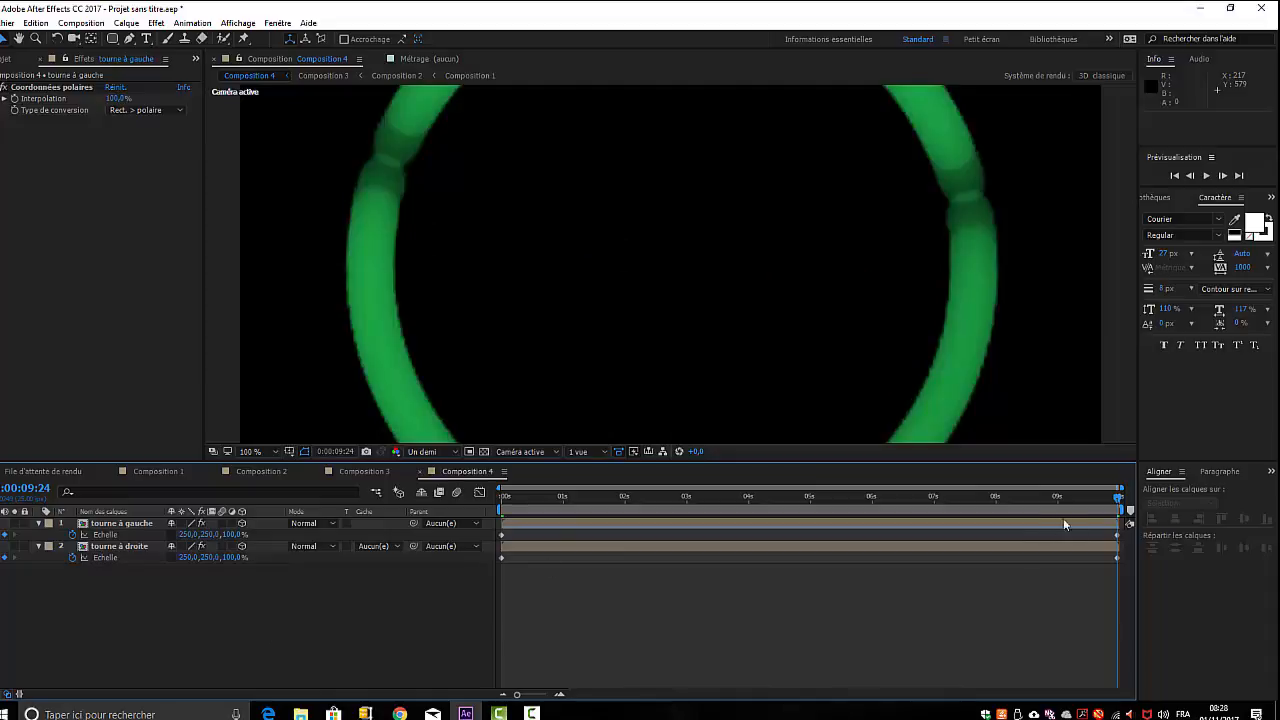
# Preview the growing rings from the start of the composition and return the playhead to 0:00:00:00
pyautogui.moveTo(1116, 503); pyautogui.dragTo(501, 503)
pyautogui.moveTo(493, 713)
pyautogui.press('space')
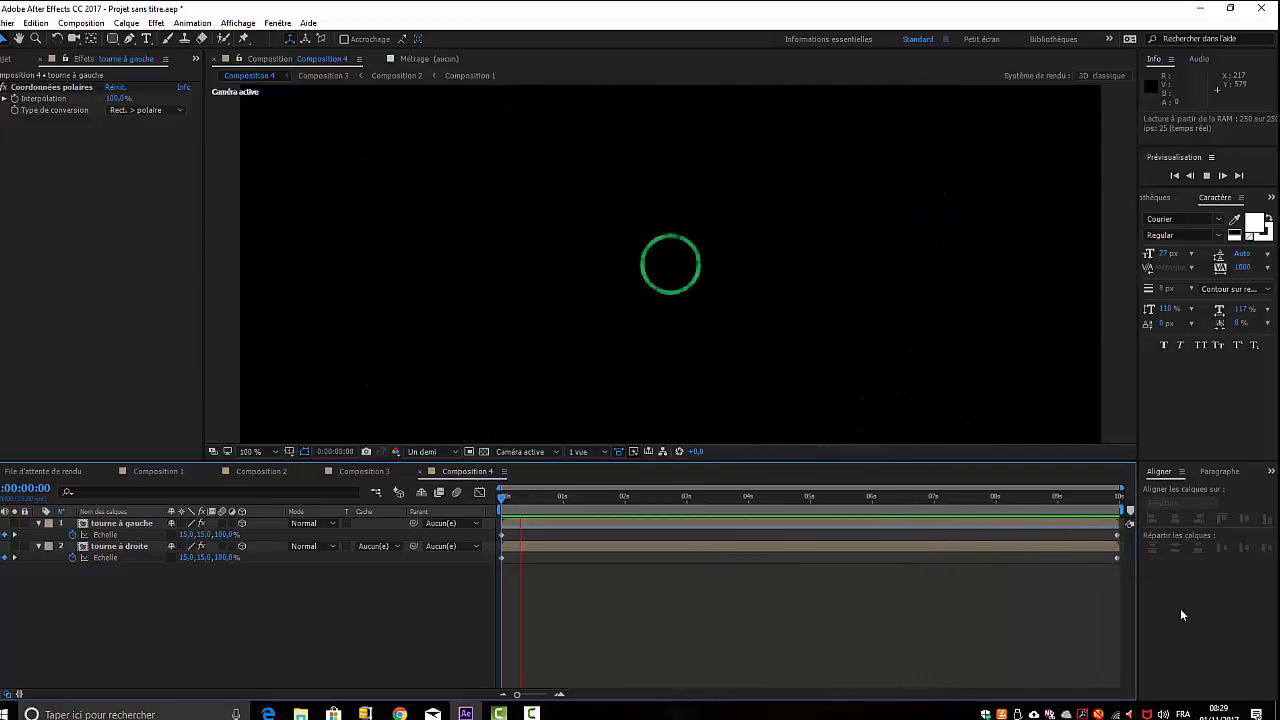
pyautogui.press('space')
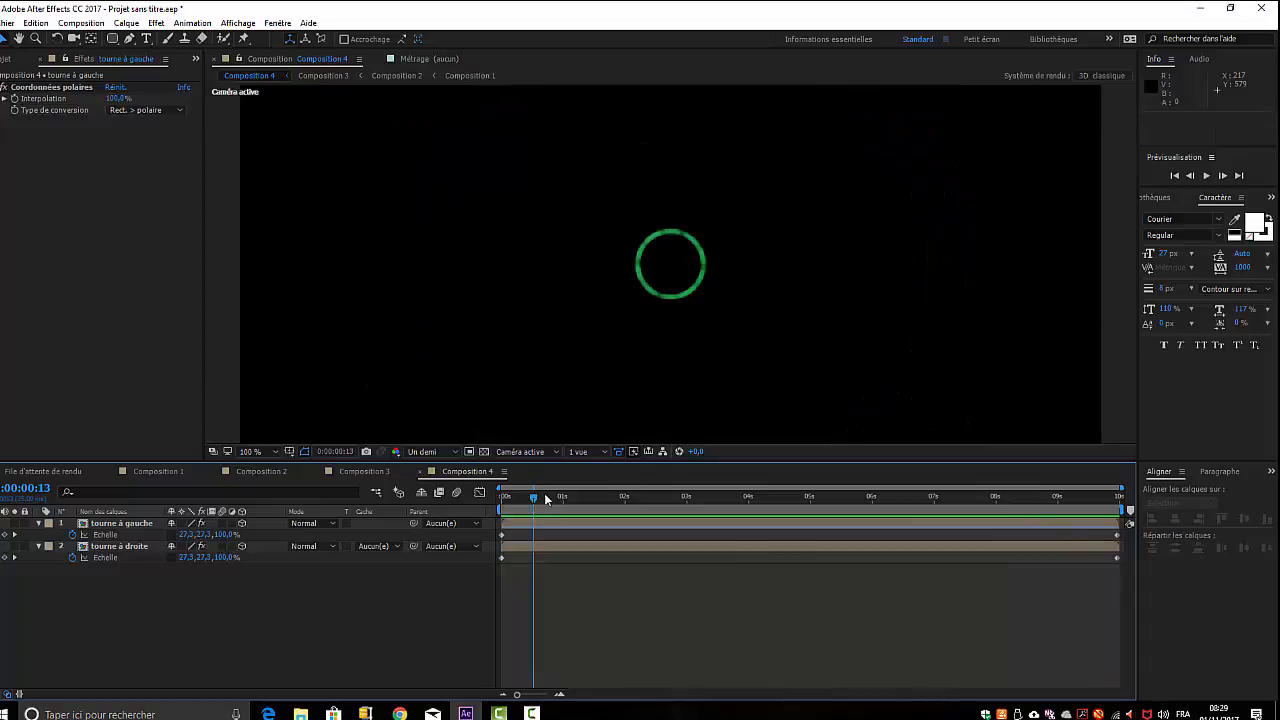
pyautogui.moveTo(534, 500); pyautogui.dragTo(497, 515)
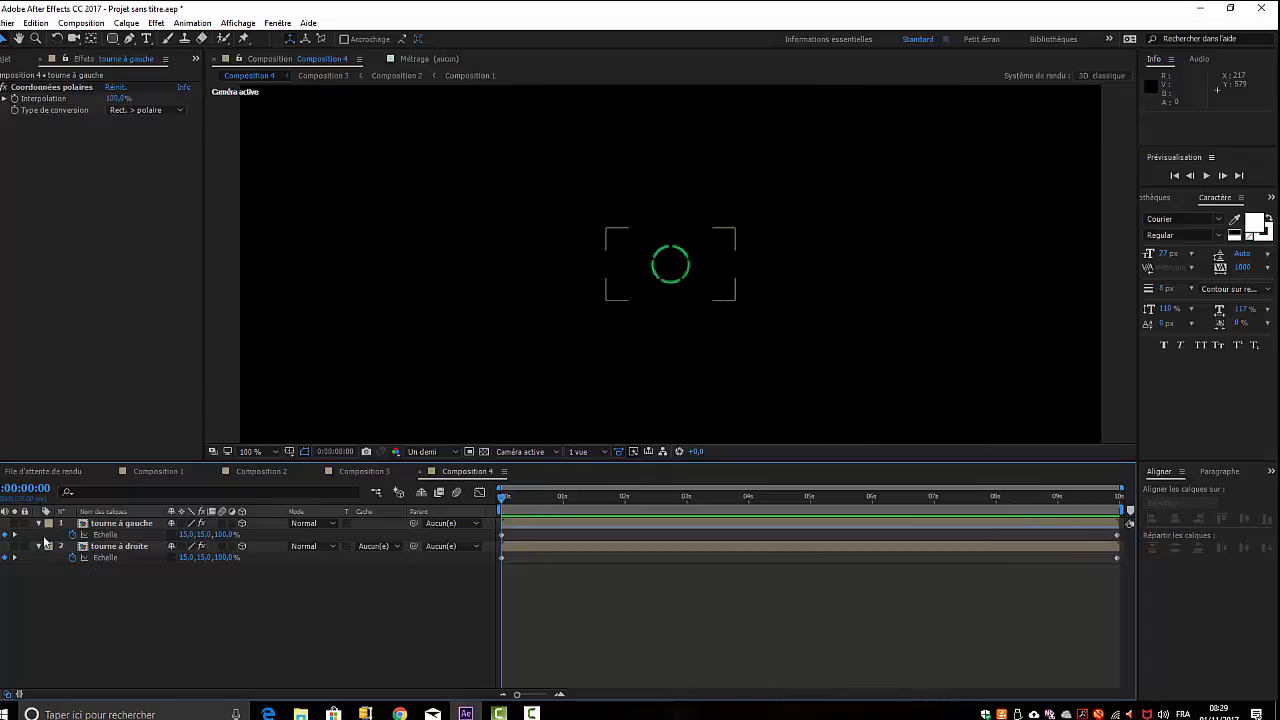
# Collapse both layers' scale properties, set the Z position of "tourne à gauche" to 1000 and preview the separated rings
pyautogui.click(39, 523)
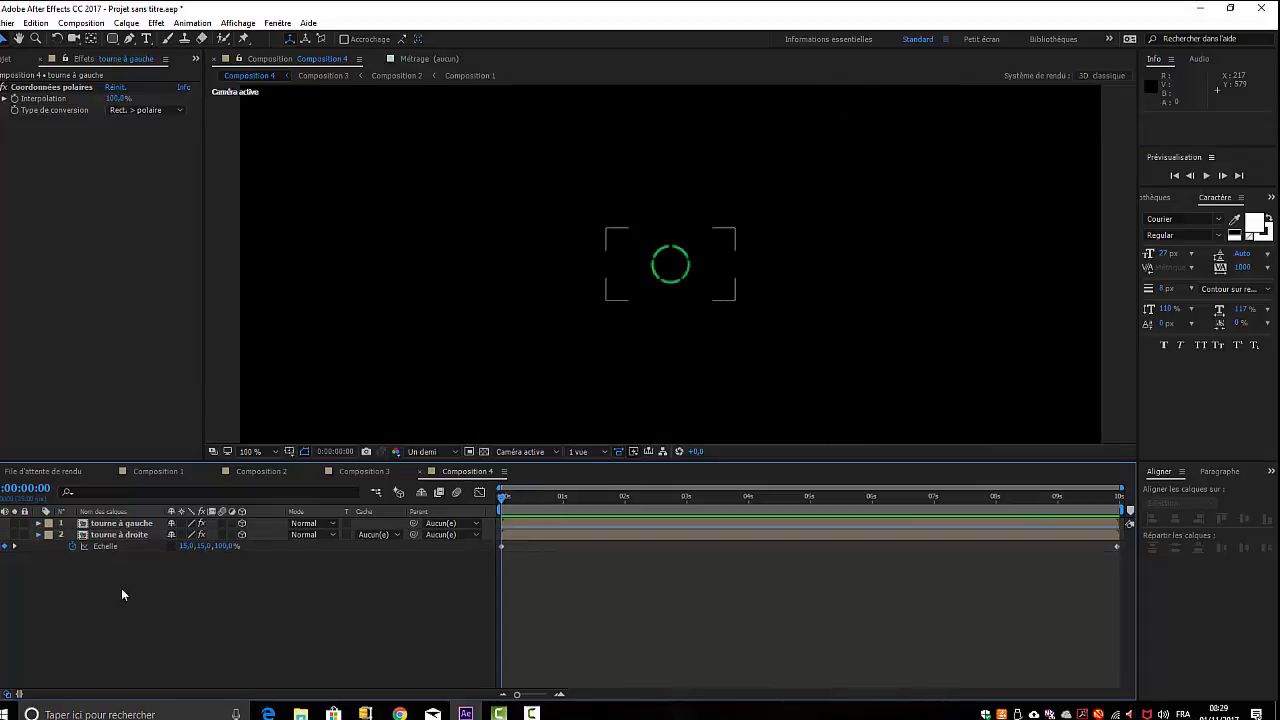
pyautogui.click(38, 534)
pyautogui.click(133, 524)
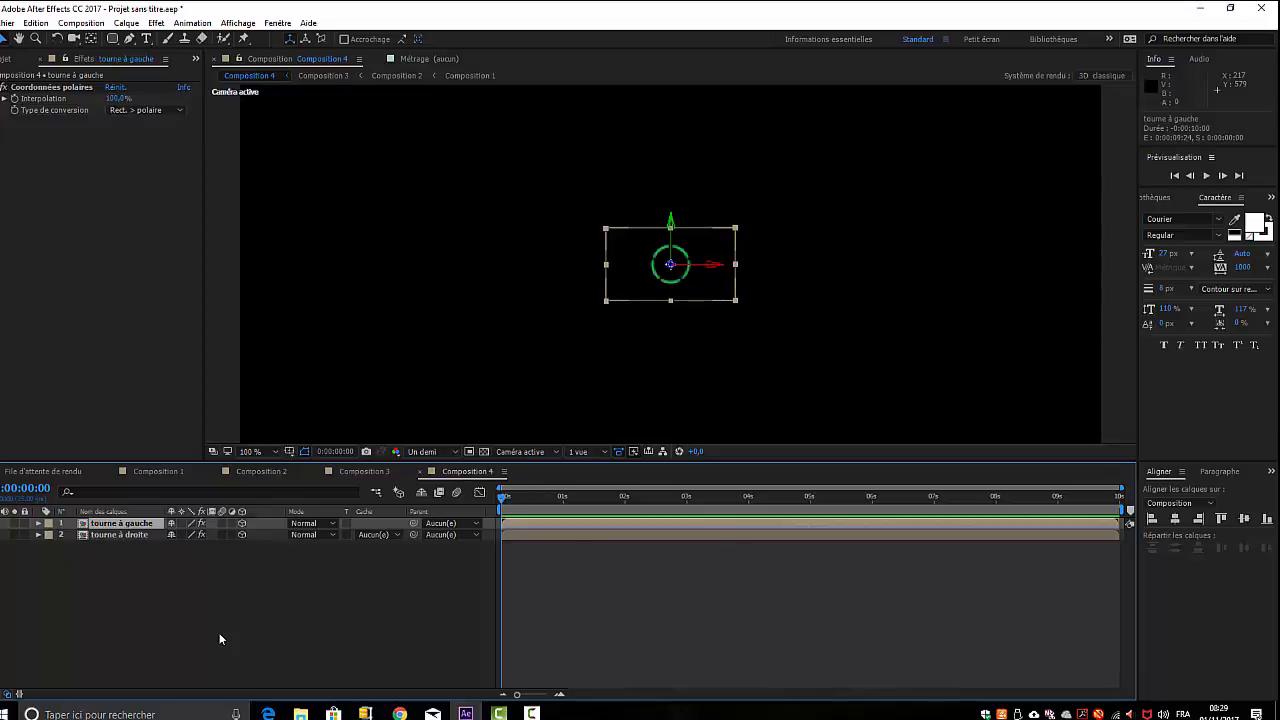
pyautogui.press('p')
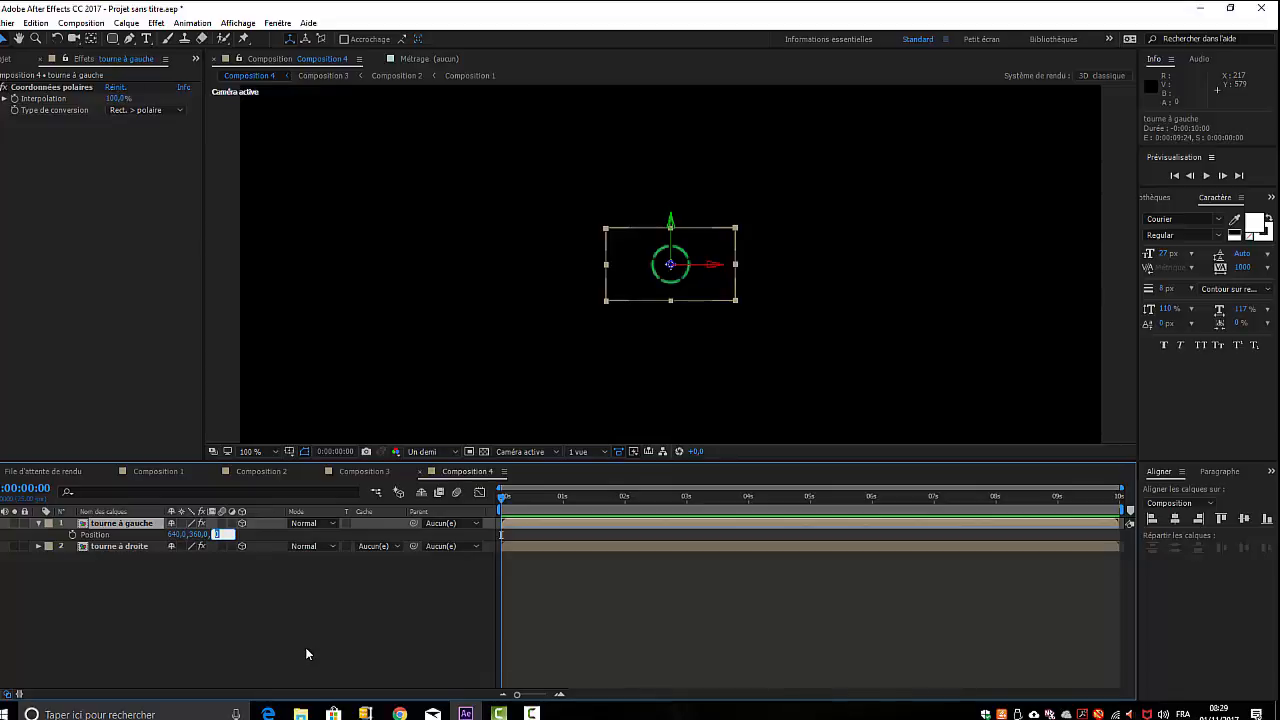
pyautogui.write('1000')
pyautogui.click(300, 652)
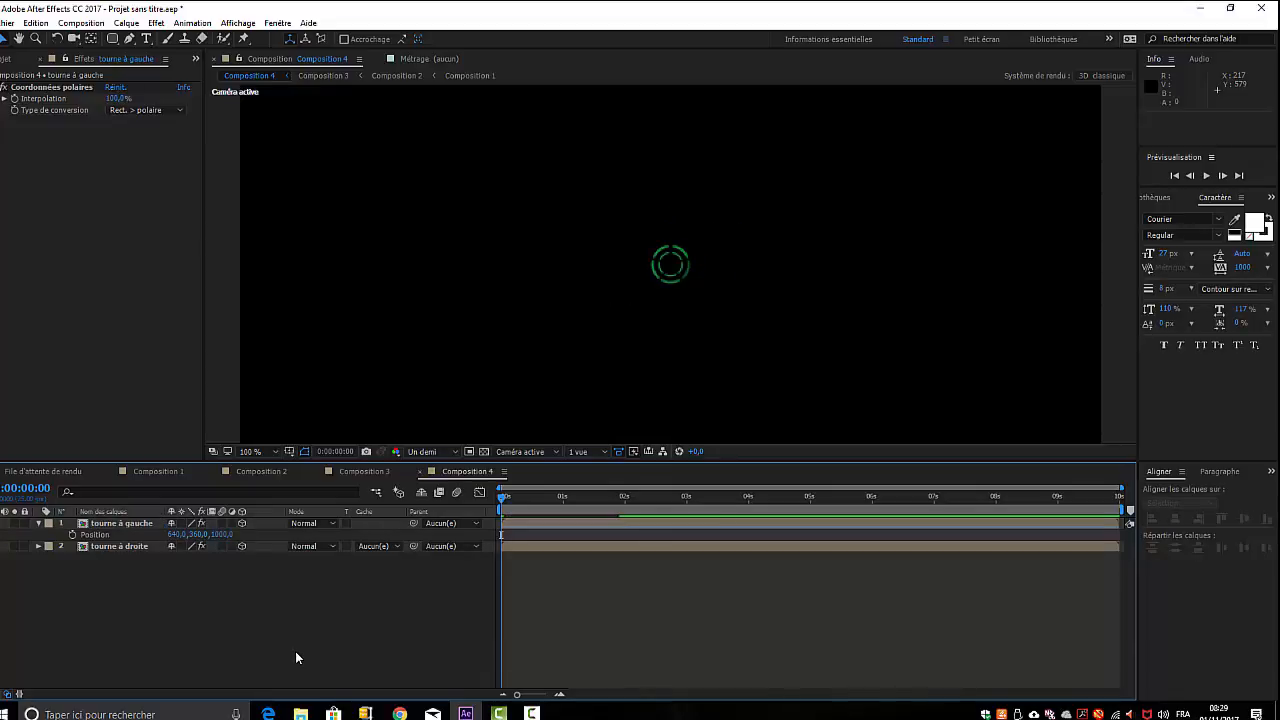
pyautogui.press('space')
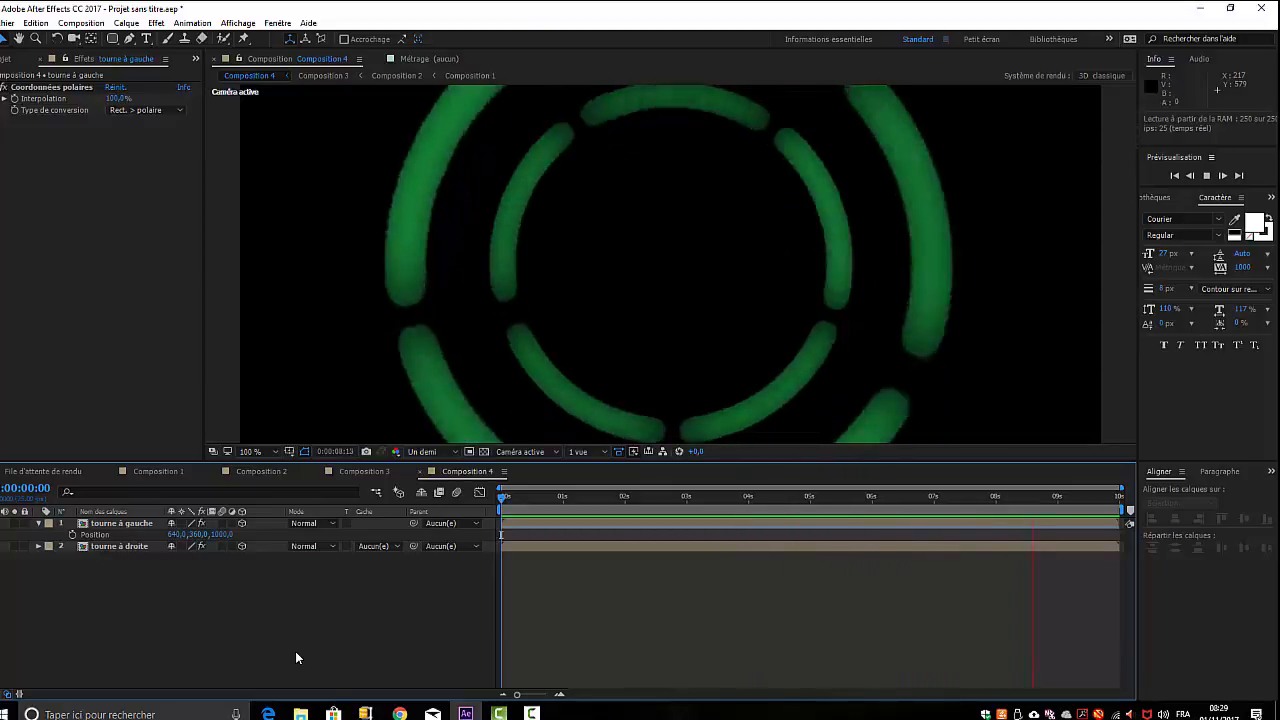
pyautogui.press('space')
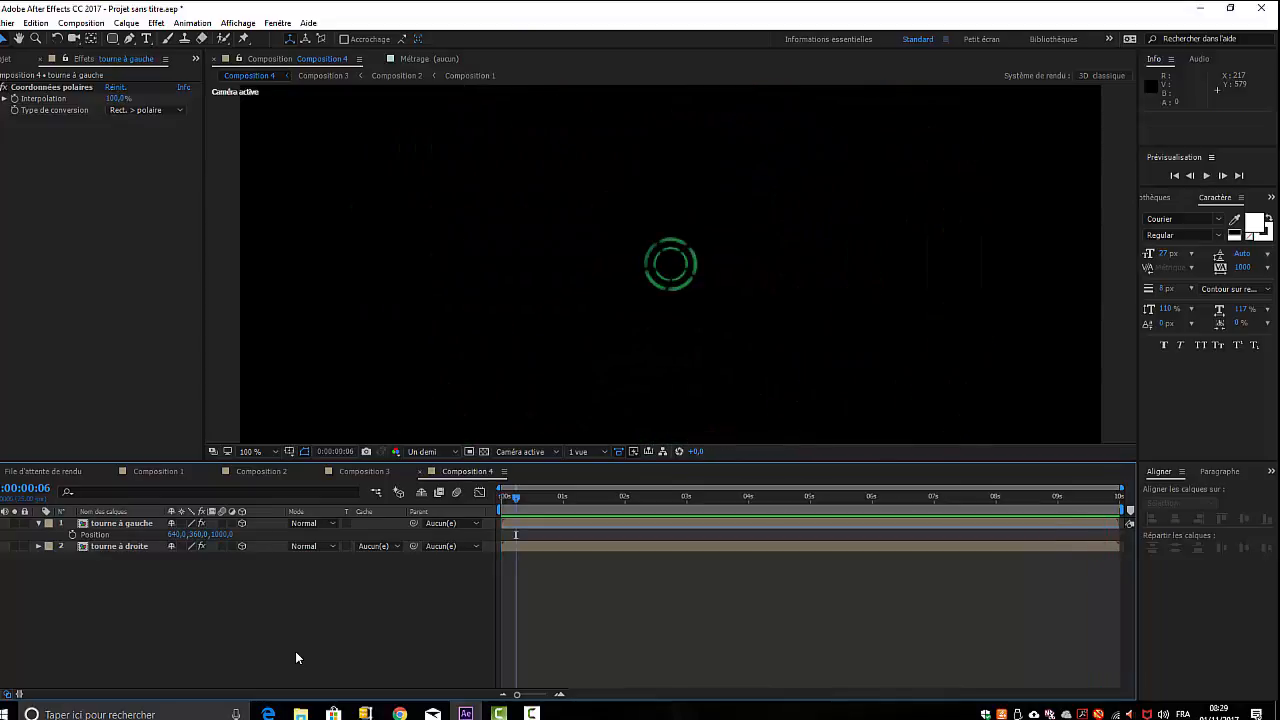
# Duplicate the "tourne à droite" layer and set the copy's Z position to 2000
pyautogui.click(38, 524)
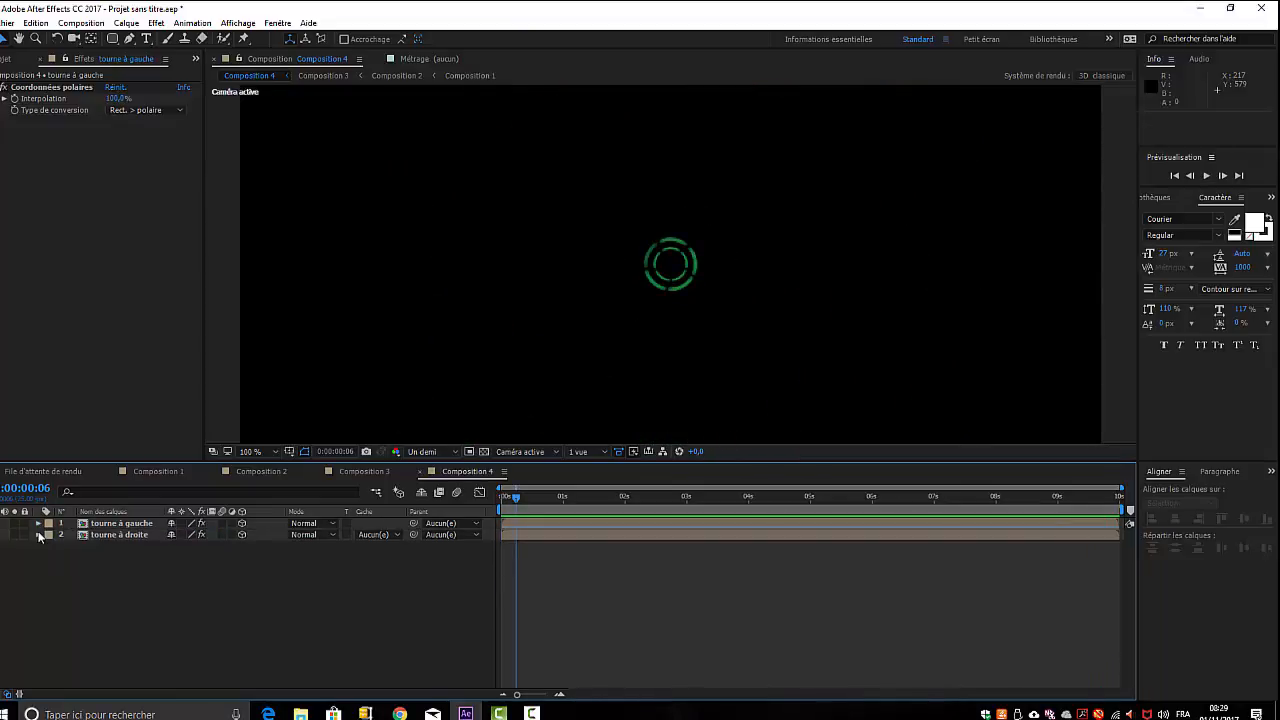
pyautogui.click(122, 524)
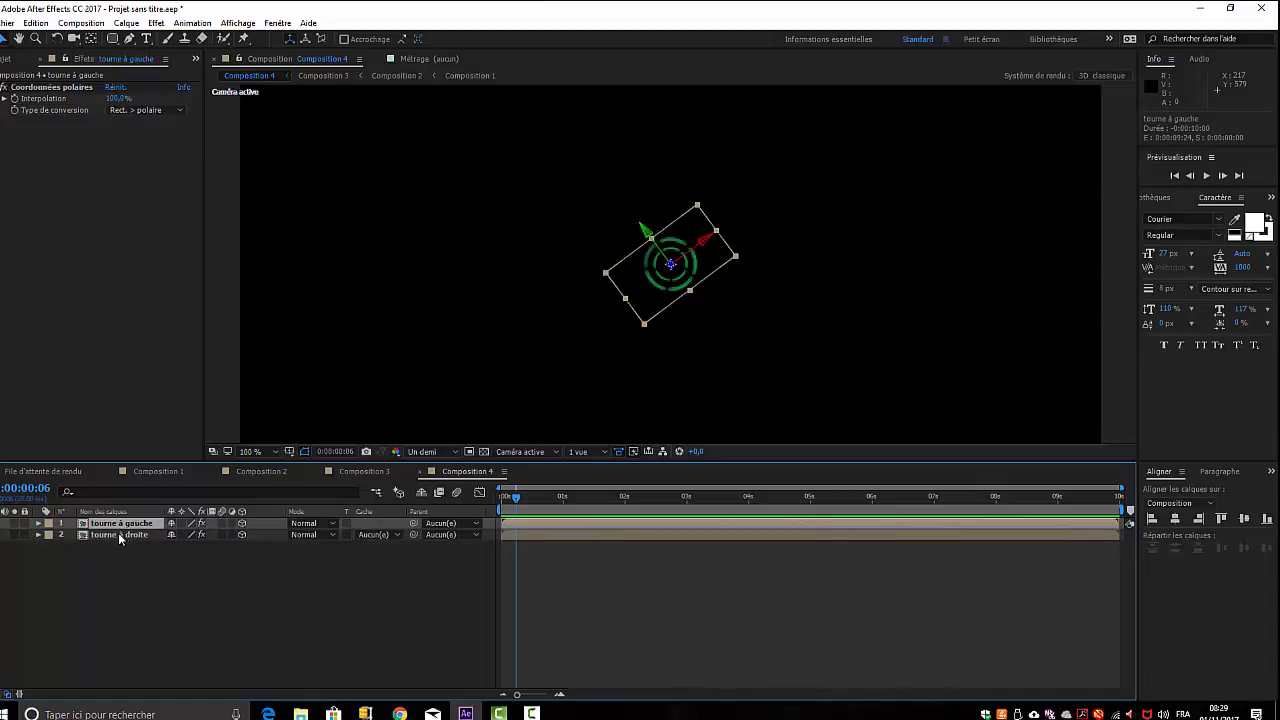
pyautogui.click(119, 535)
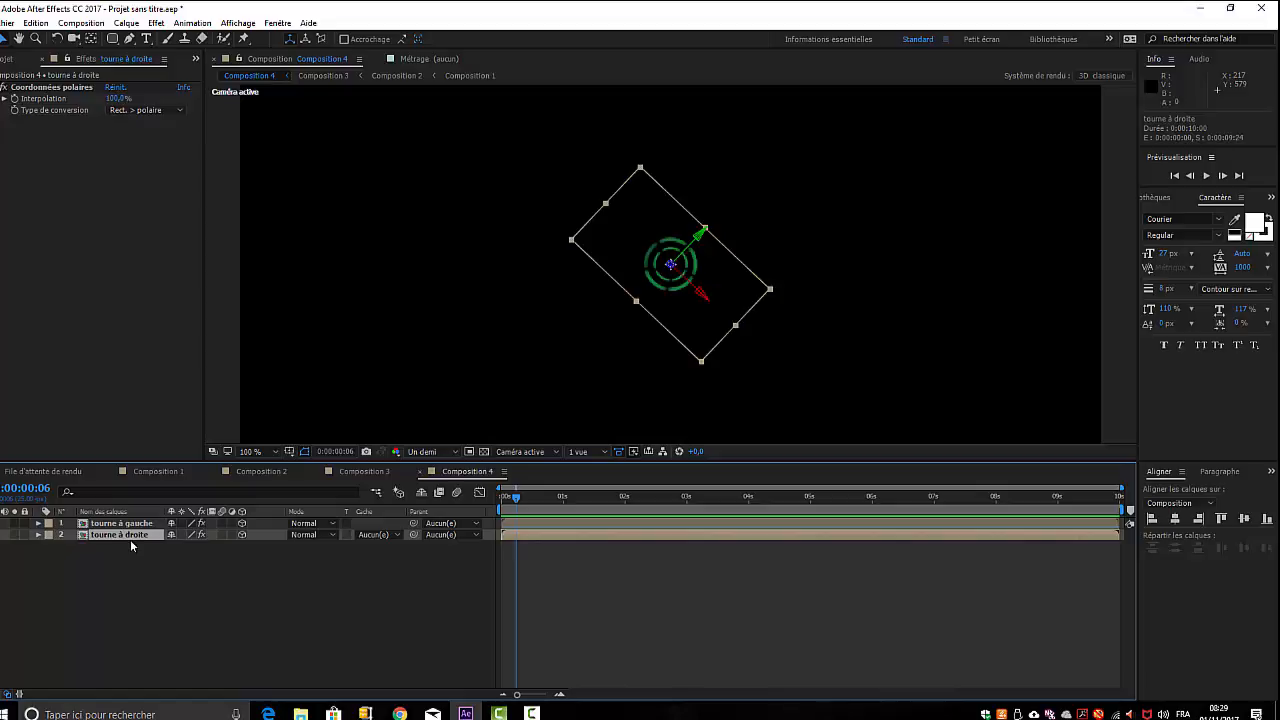
pyautogui.hotkey('ctrl', 'd')
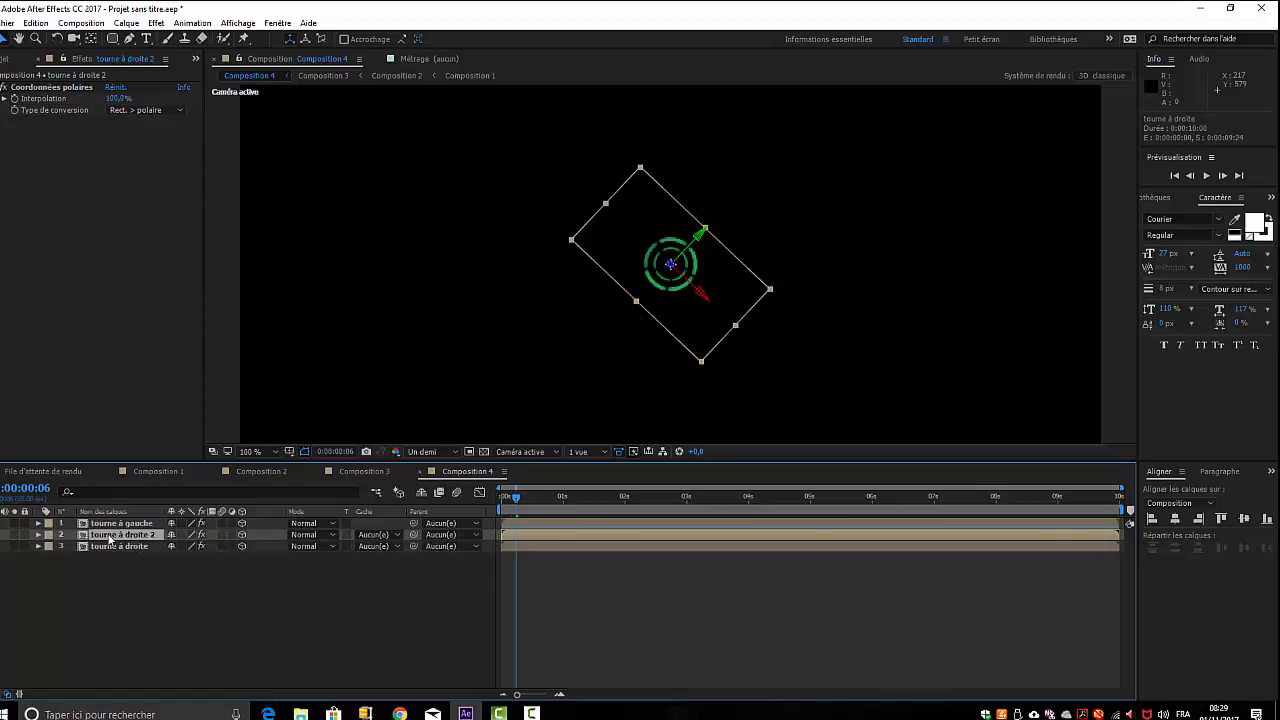
pyautogui.press('p')
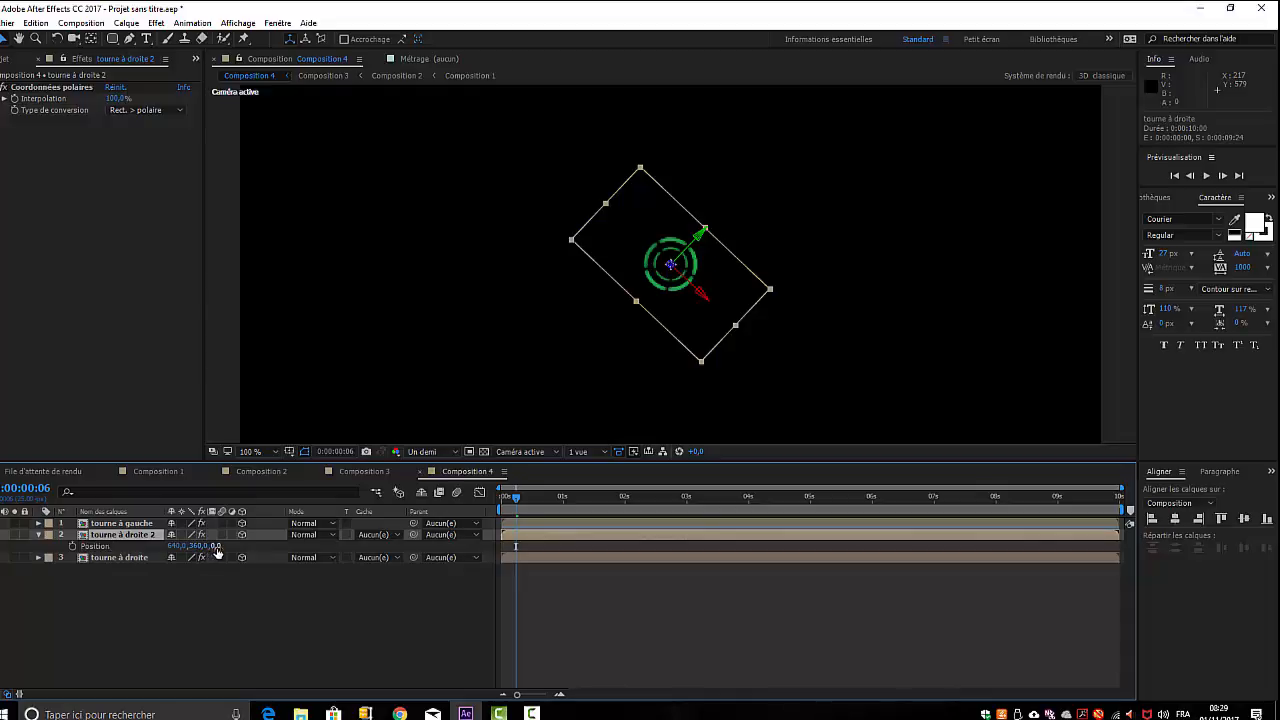
pyautogui.write('2000')
pyautogui.click(323, 616)
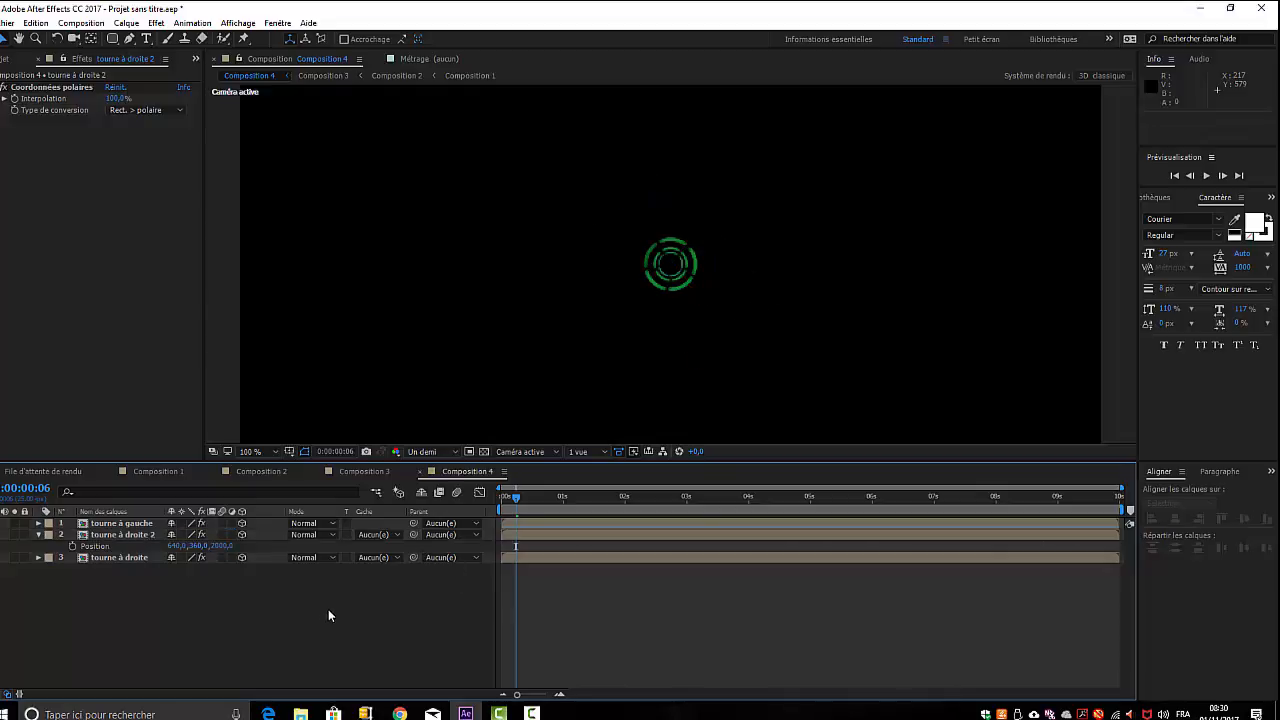
# Check the ring spacing at 0:00:03:16 and set the Z position of "tourne à droite 2" to 2500
pyautogui.moveTo(516, 498); pyautogui.dragTo(727, 513)
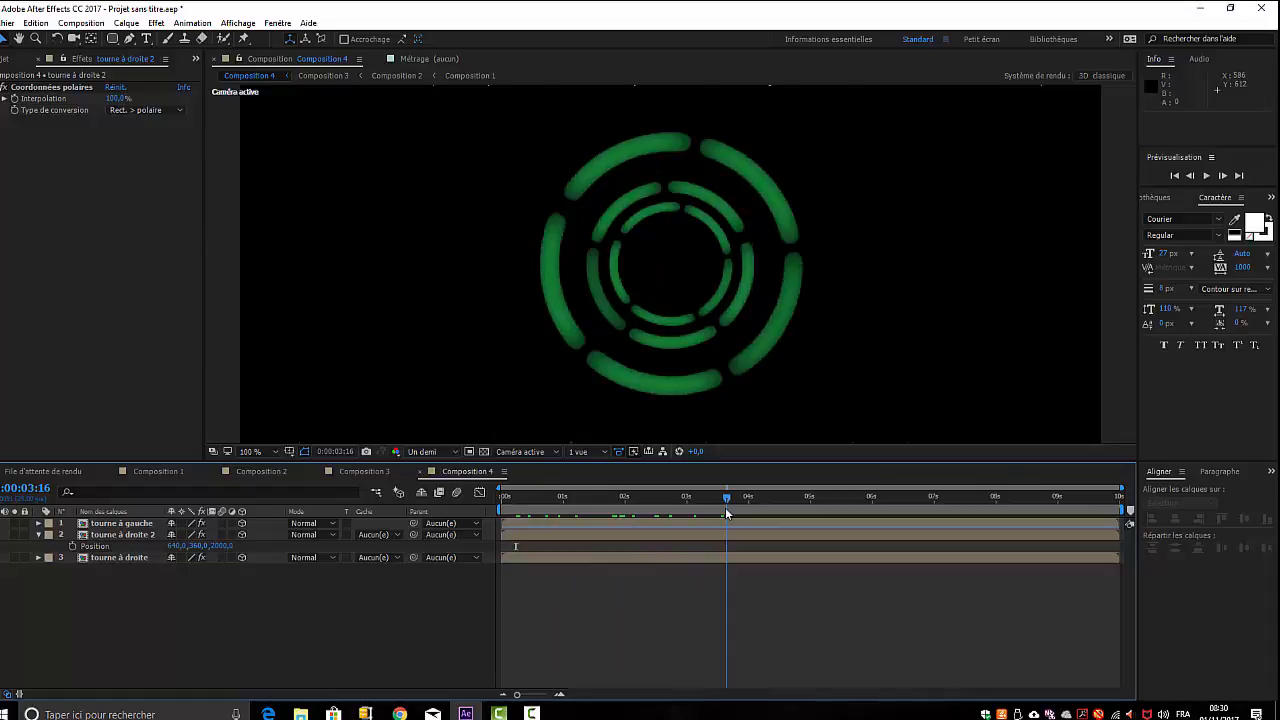
pyautogui.click(222, 546)
pyautogui.write('2500')
pyautogui.press('Return')
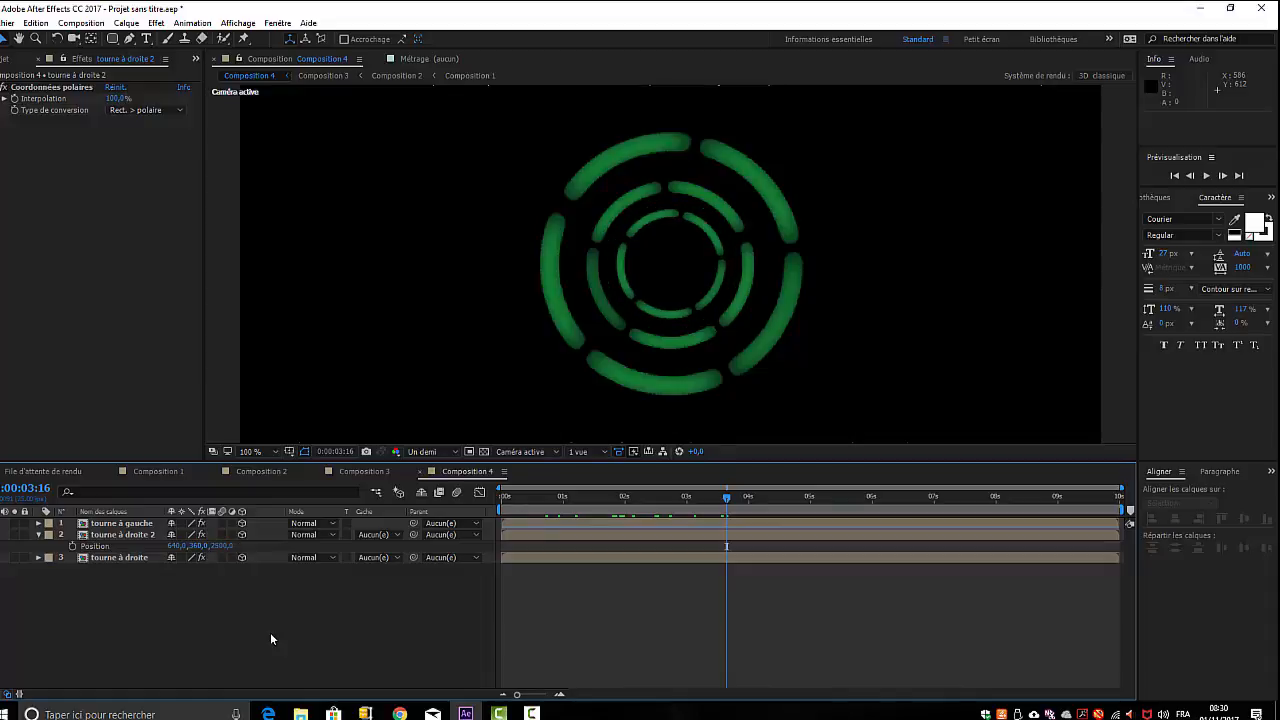
# Duplicate the "tourne à gauche" layer and set the copy's Z position to 3500
pyautogui.click(114, 535)
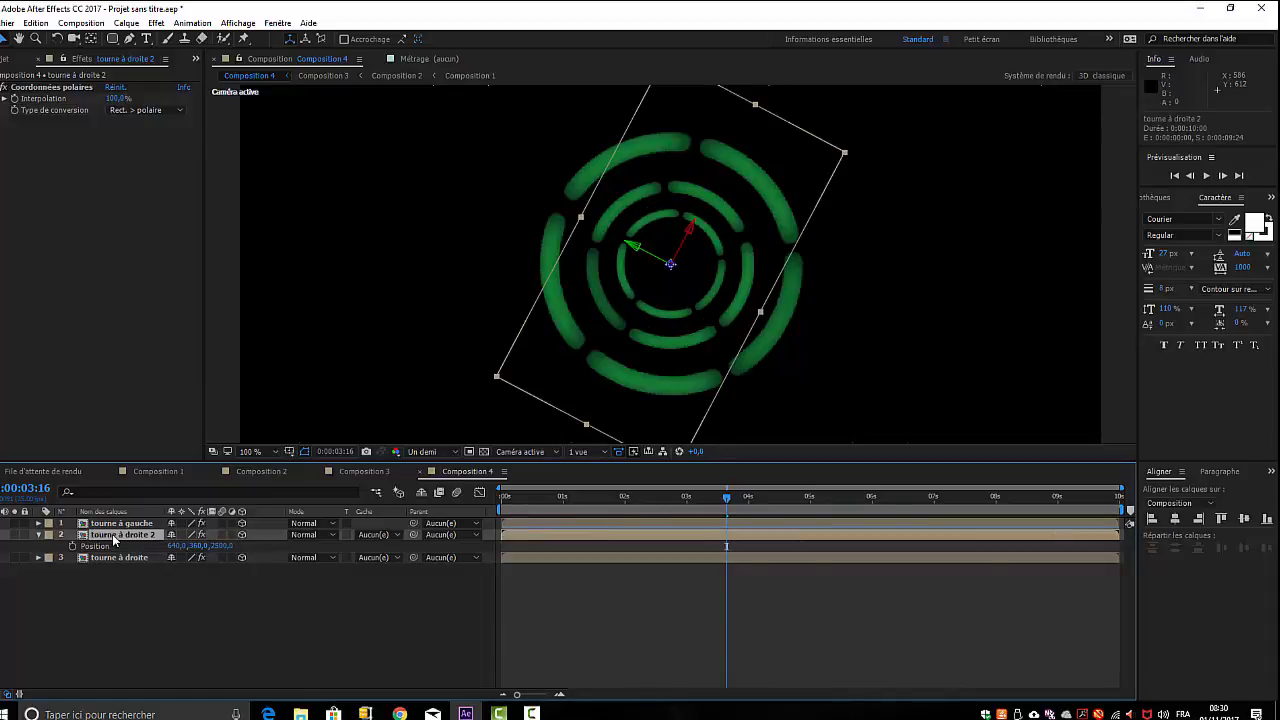
pyautogui.click(116, 524)
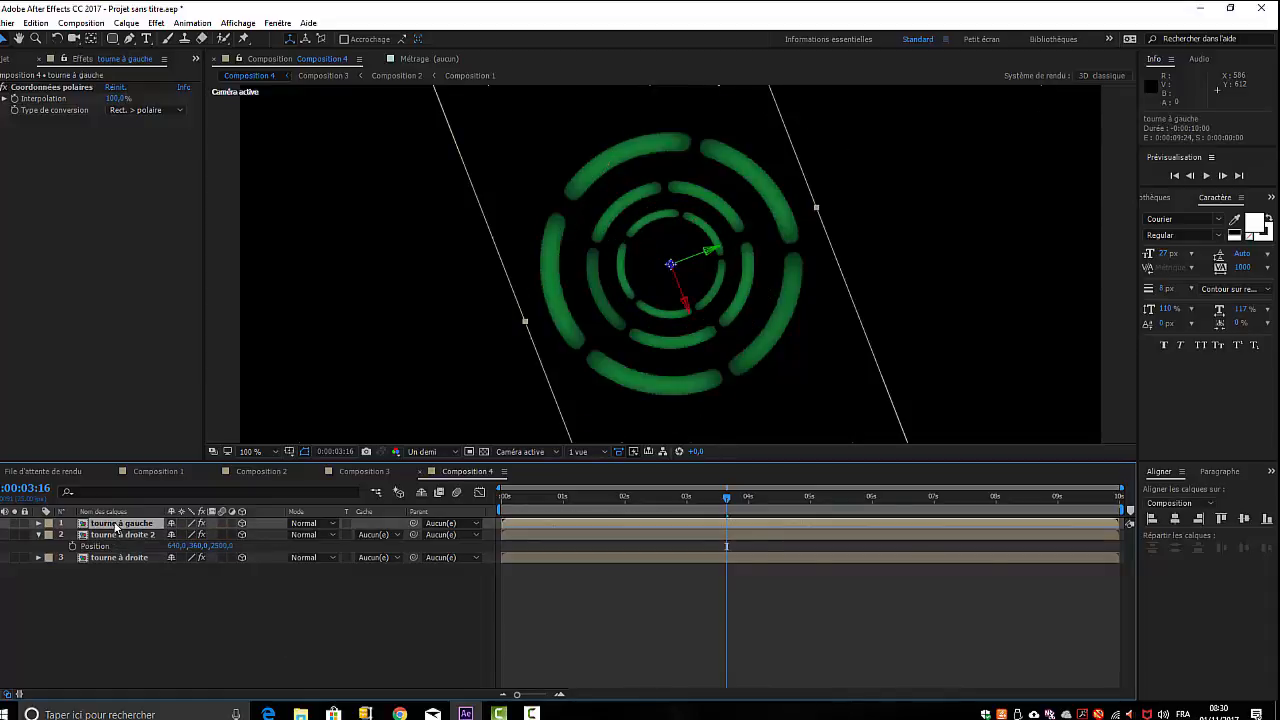
pyautogui.hotkey('ctrl', 'd')
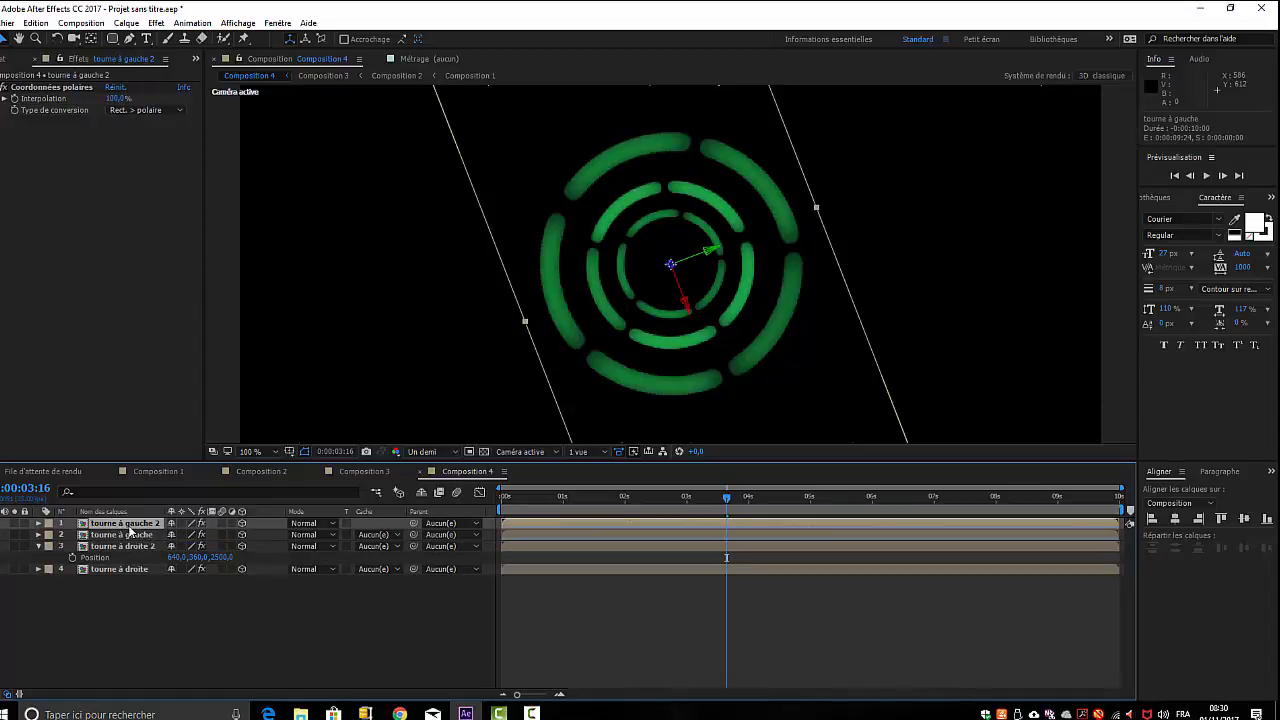
pyautogui.press('p')
pyautogui.click(222, 534)
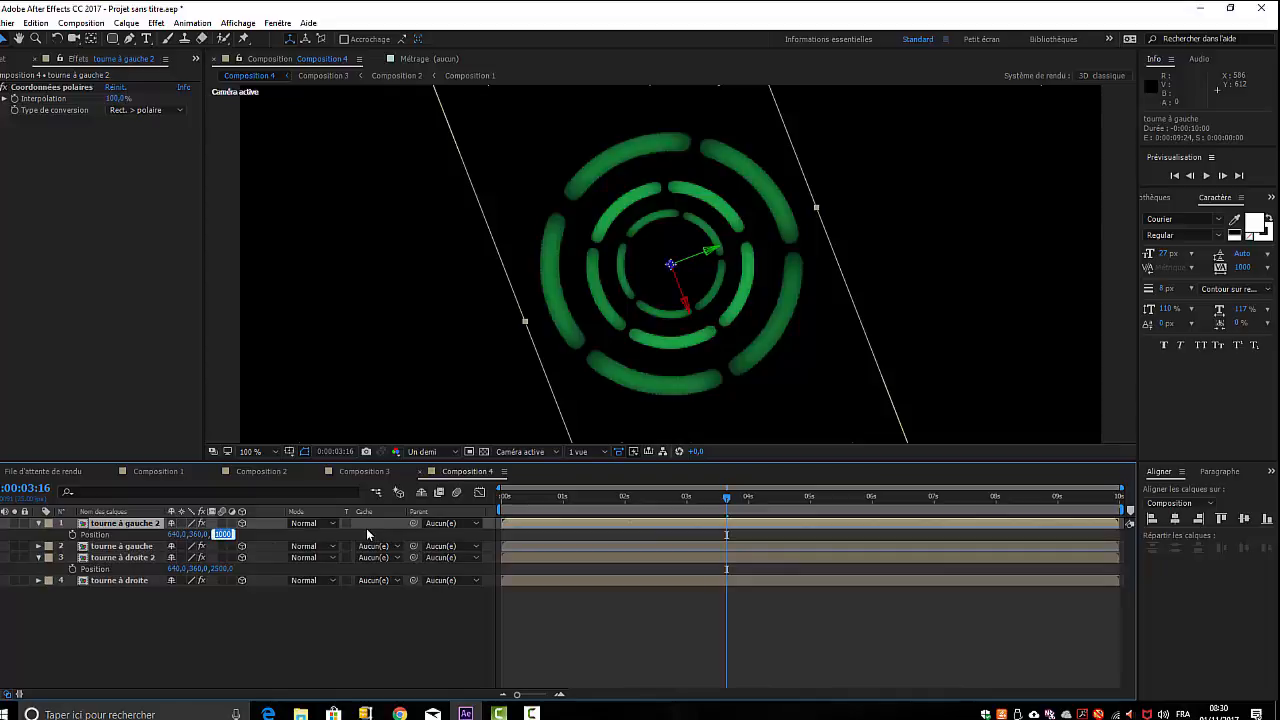
pyautogui.write('3500')
pyautogui.click(281, 626)
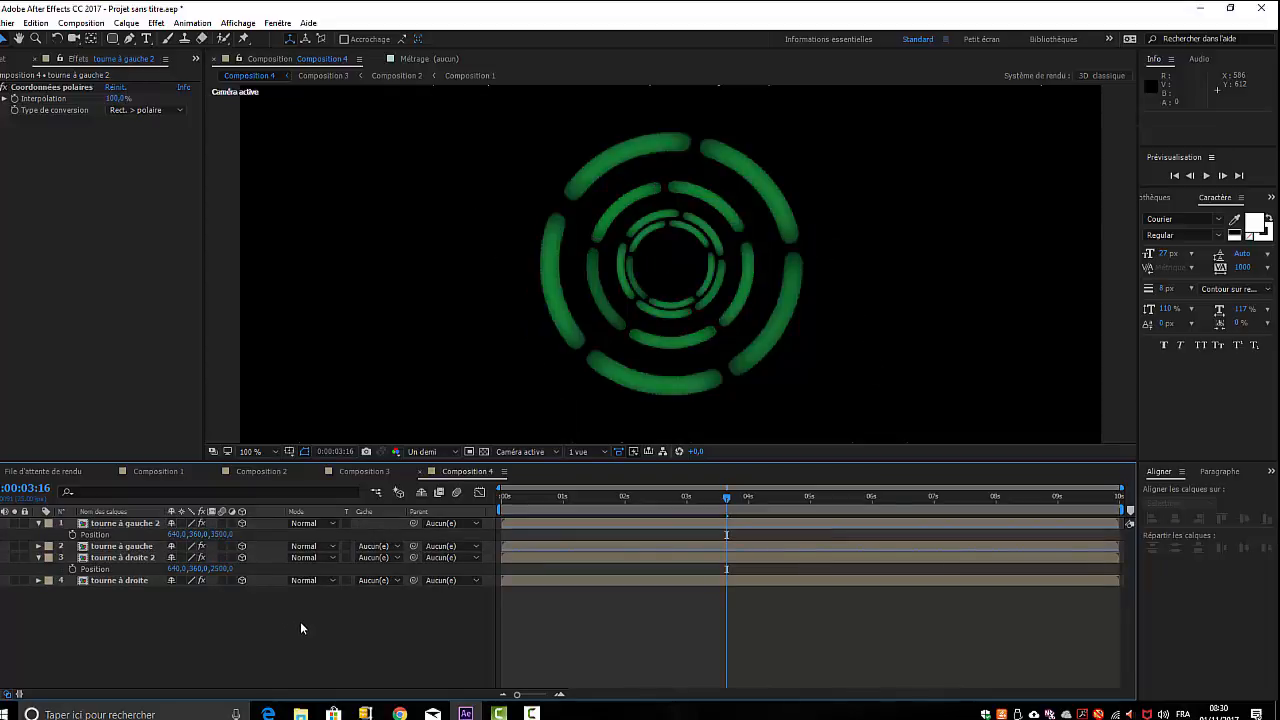
# Increase the Z position of "tourne à gauche 2" to 4000 and finally 4500, and preview the four-ring animation
pyautogui.click(222, 534)
pyautogui.write('4000')
pyautogui.click(292, 634)
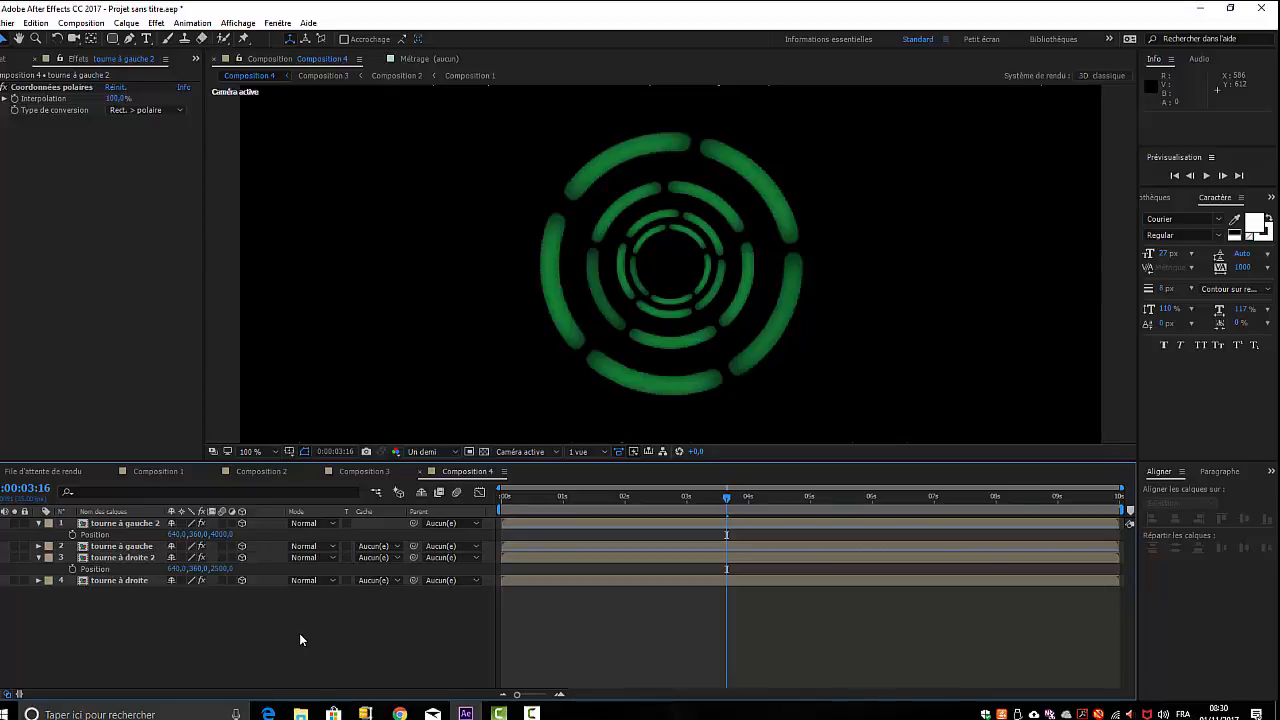
pyautogui.click(222, 534)
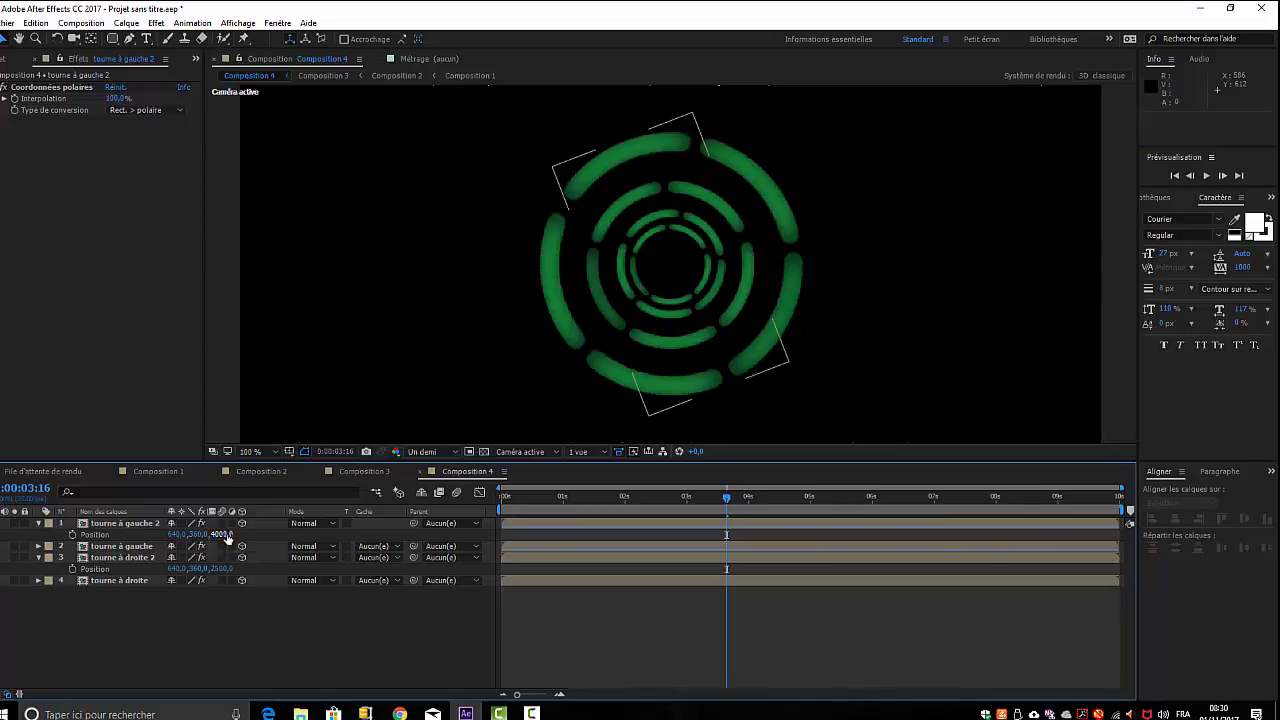
pyautogui.write('4500')
pyautogui.click(254, 623)
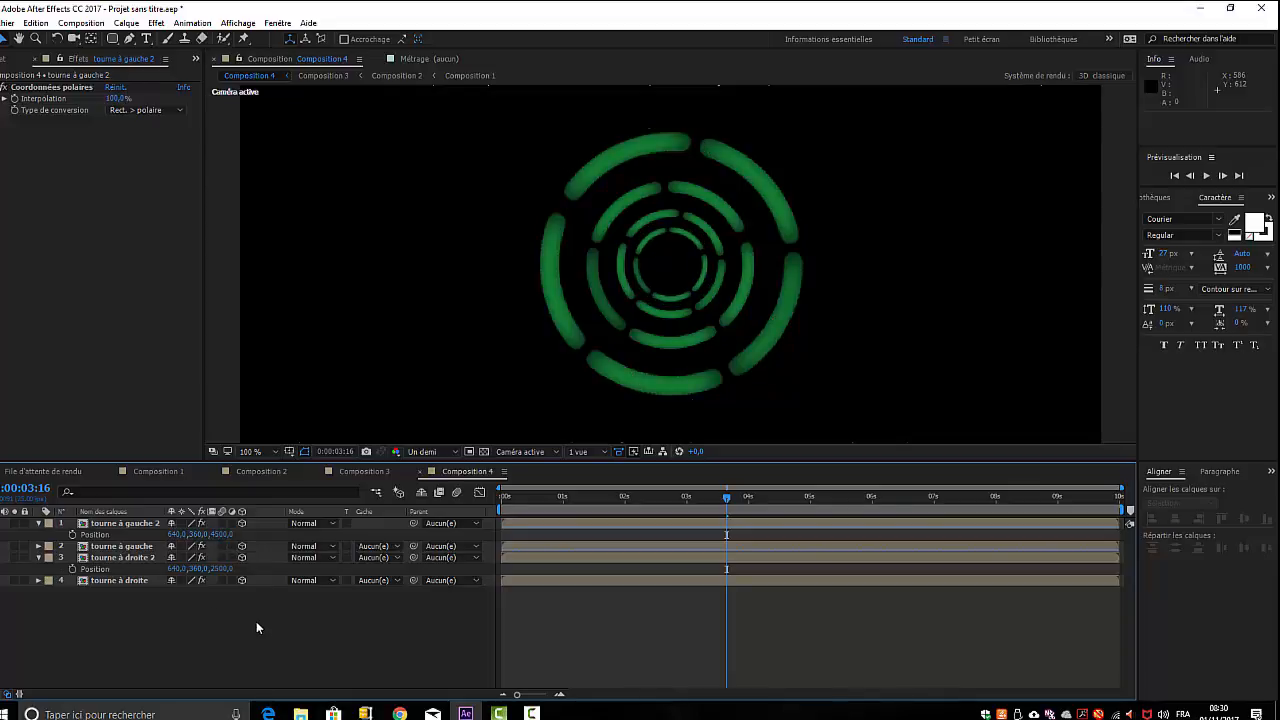
pyautogui.press('space')
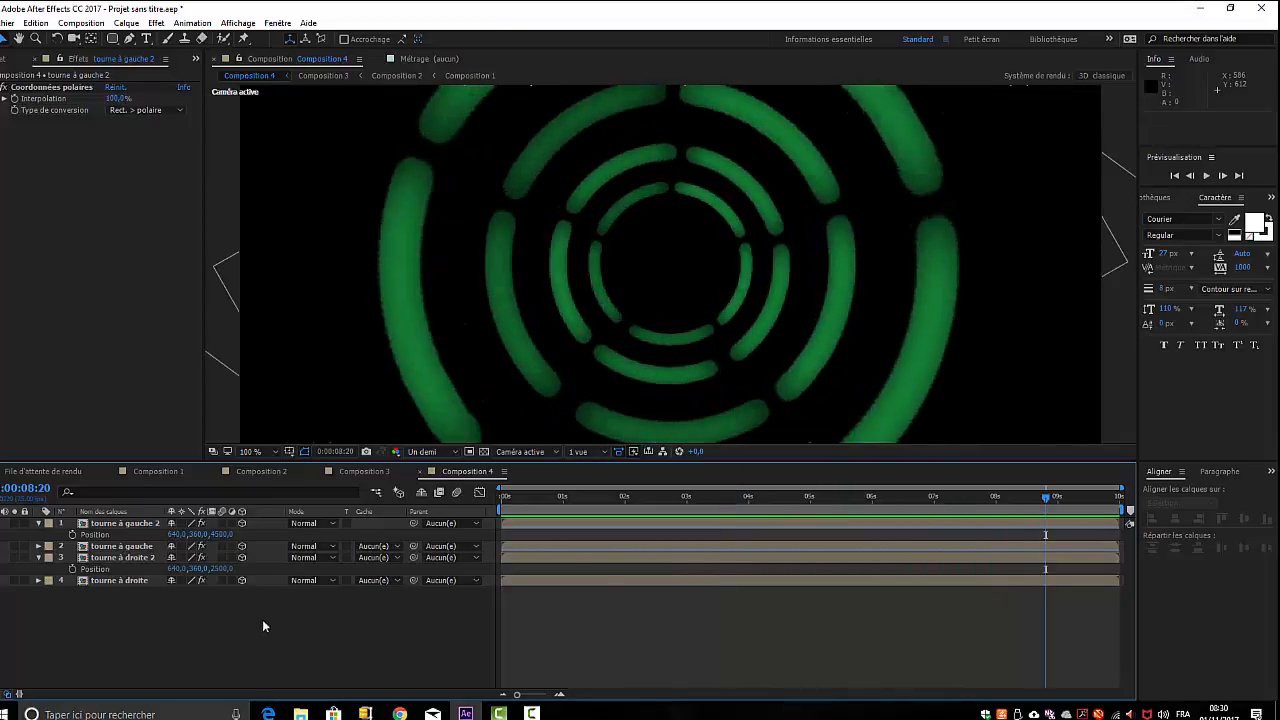
# Duplicate the "tourne à droite 2" layer and set the copy's Z position to 6000
pyautogui.click(122, 558)
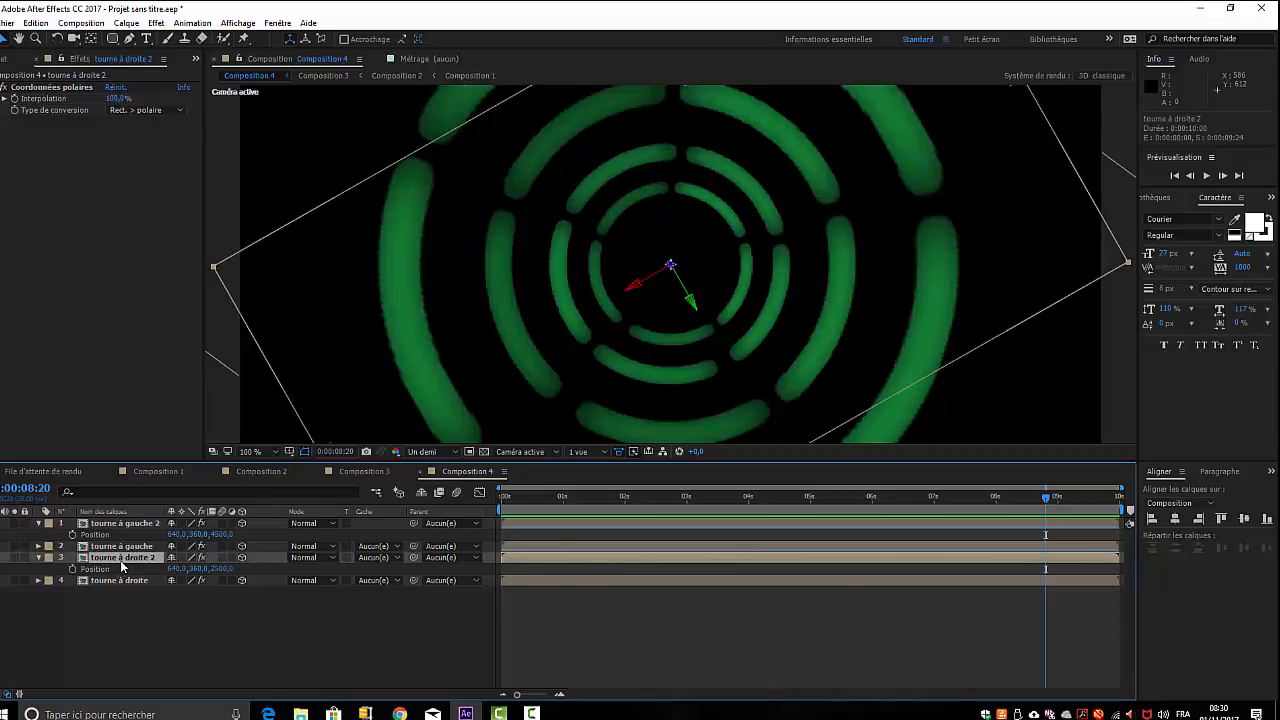
pyautogui.hotkey('ctrl', 'd')
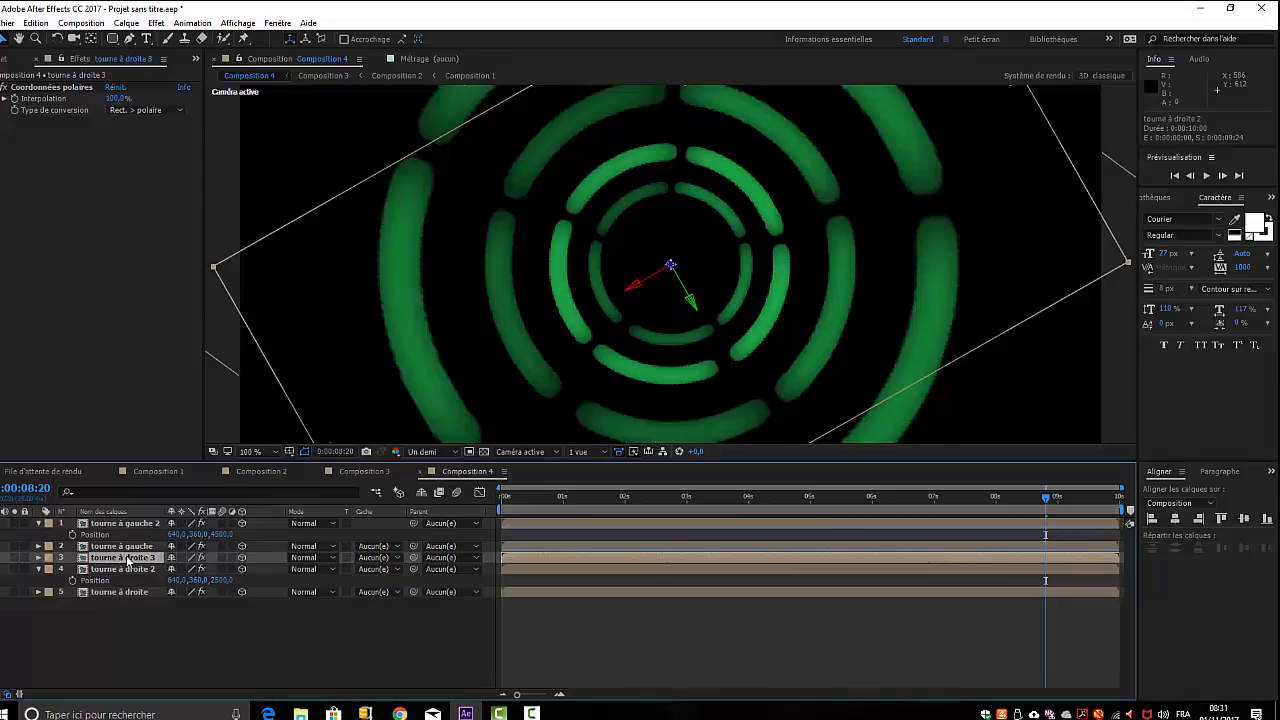
pyautogui.press('p')
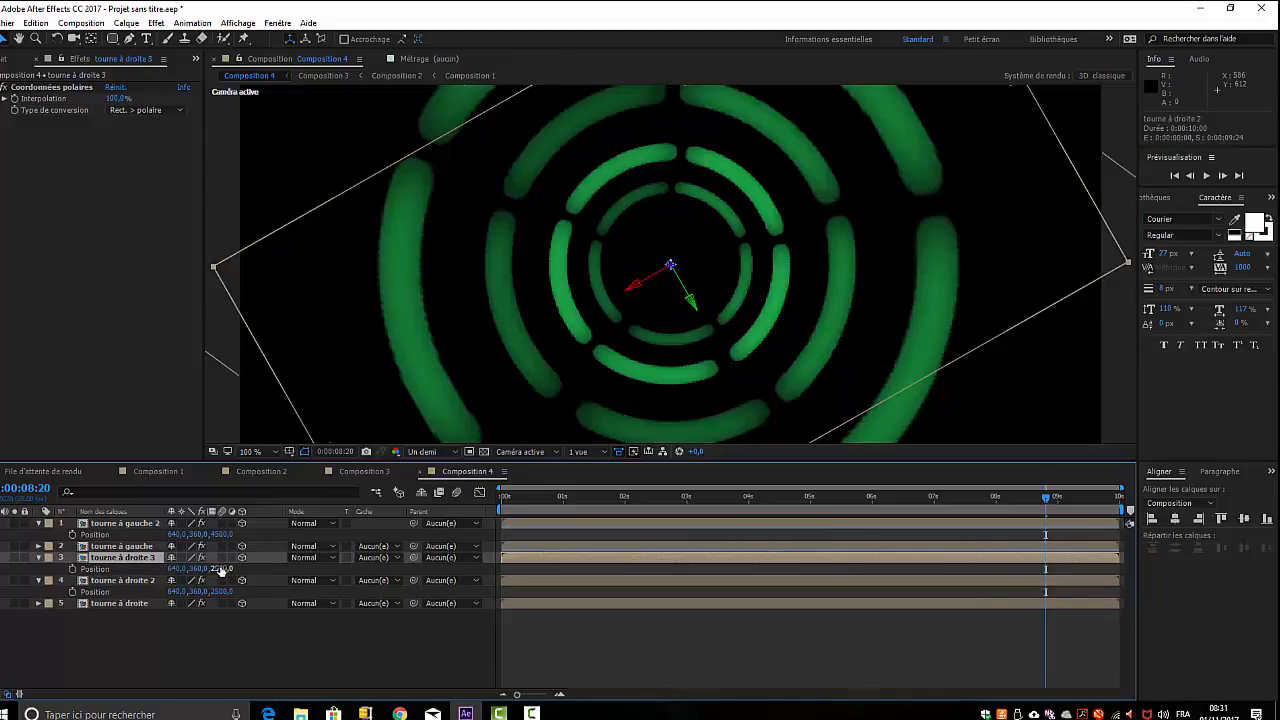
pyautogui.click(220, 569)
pyautogui.write('450')
pyautogui.click(280, 647)
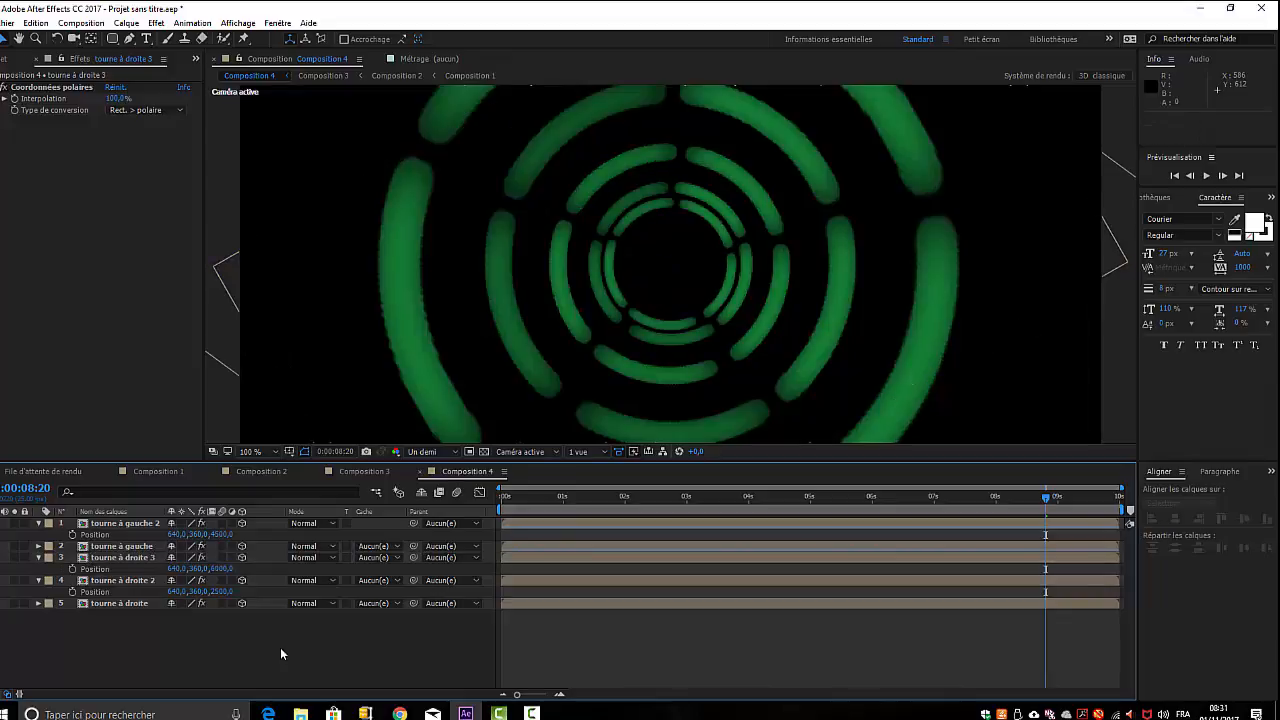
# Increase the Z position of "tourne à droite 3" to 7000
pyautogui.click(222, 568)
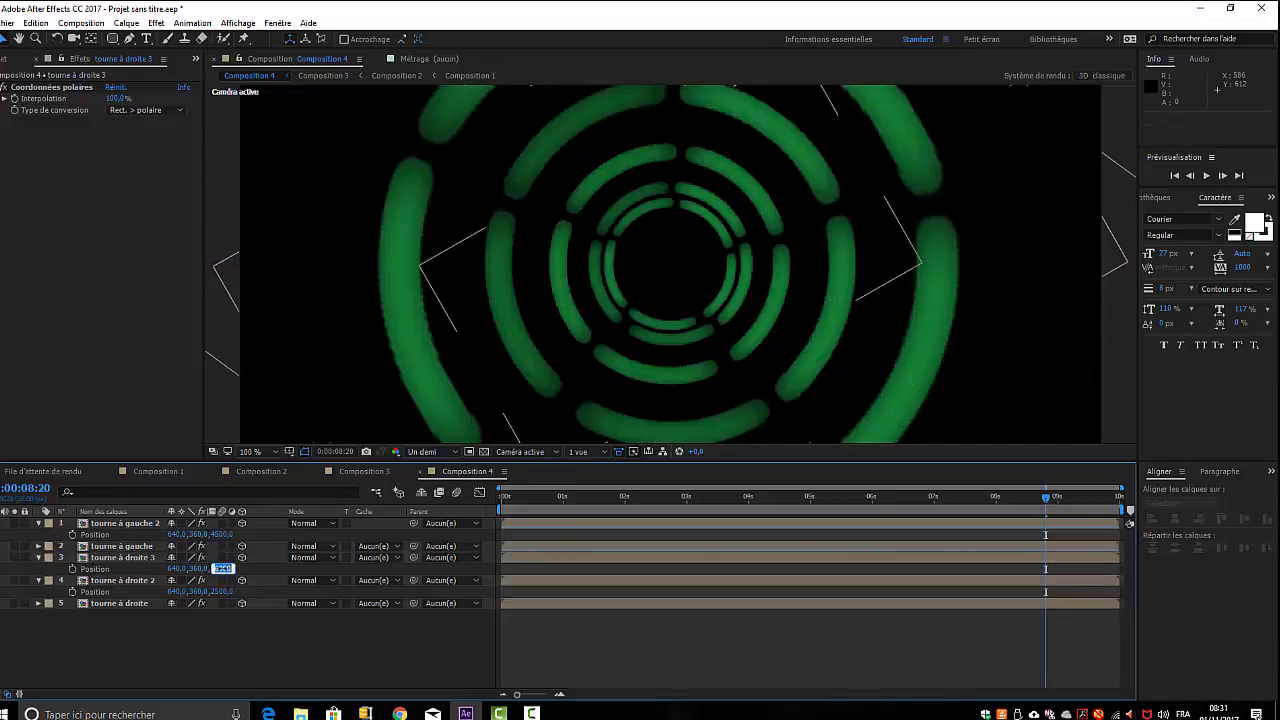
pyautogui.write('75')
pyautogui.write('00')
pyautogui.click(228, 660)
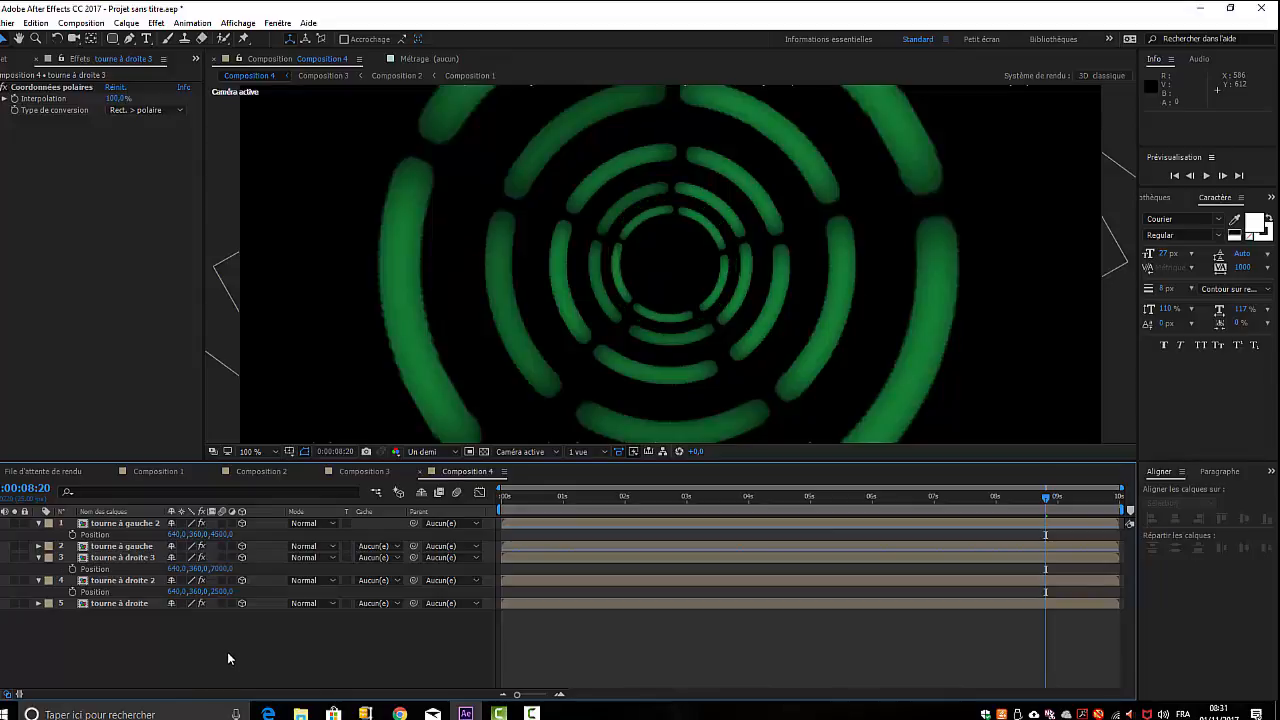
# Duplicate the "tourne à gauche 2" layer and display the copy's Position property, nudging its Z value to 4502
pyautogui.click(127, 524)
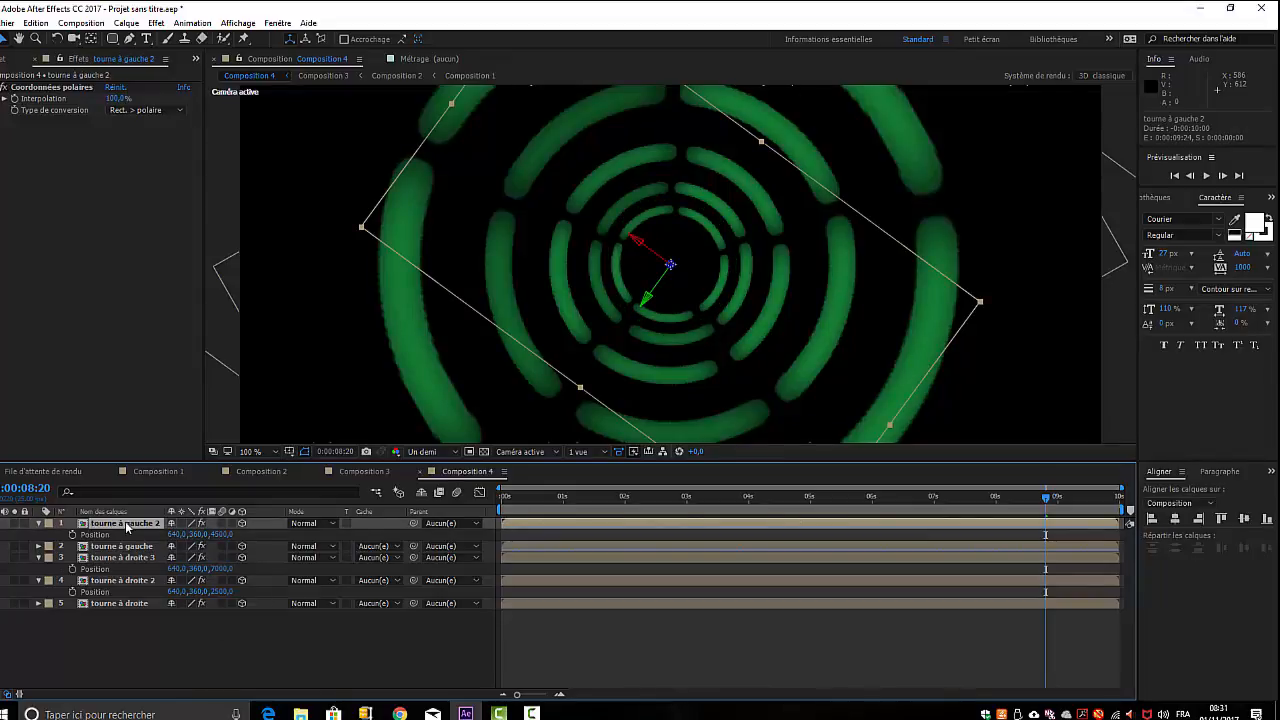
pyautogui.hotkey('ctrl', 'd')
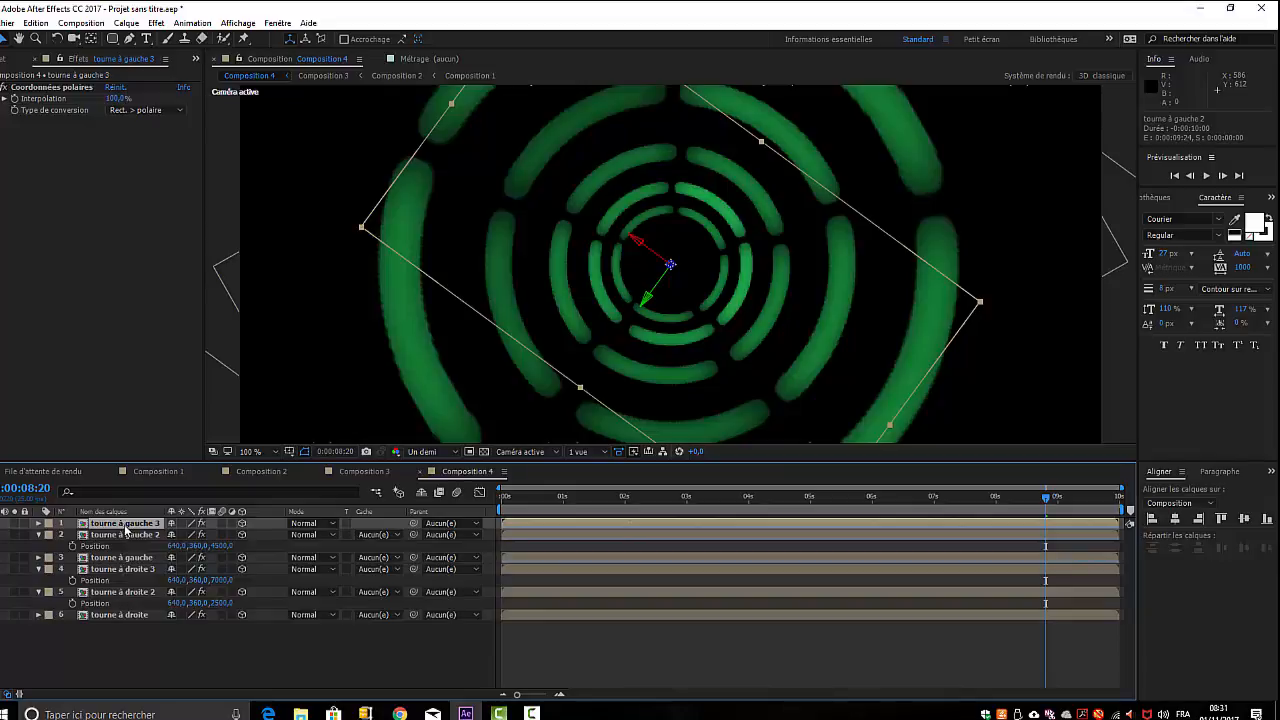
pyautogui.press('p')
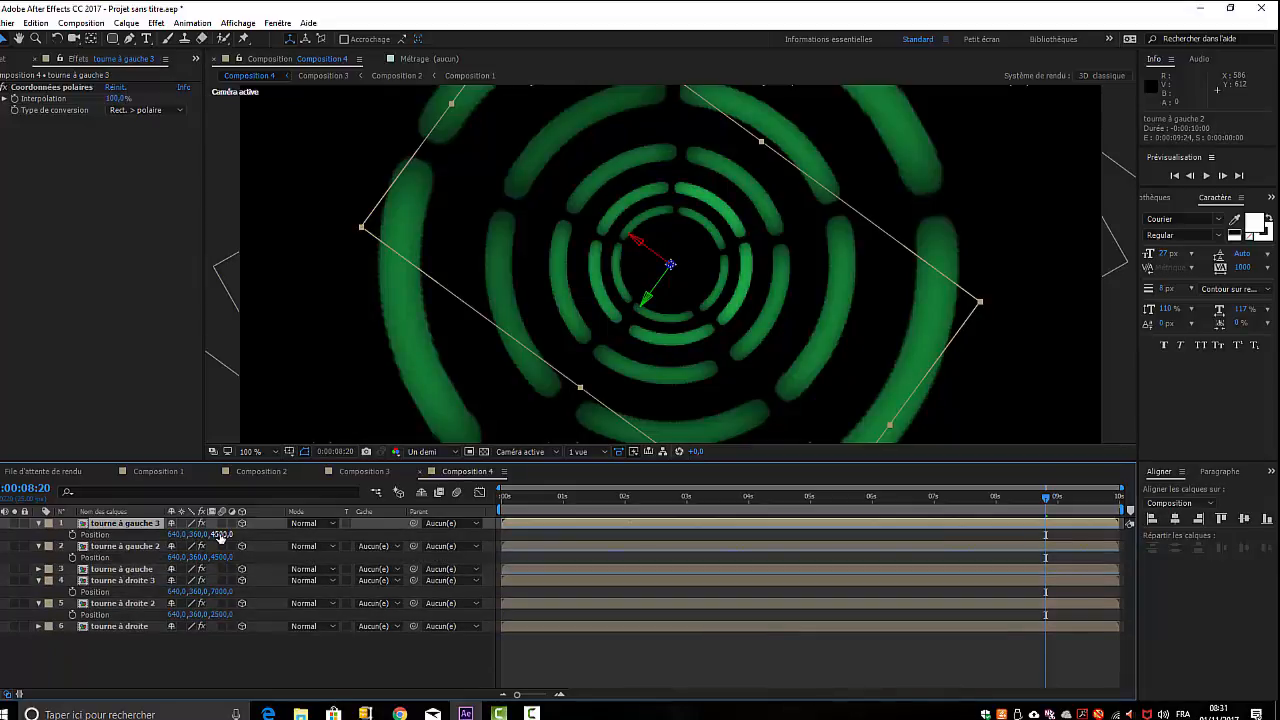
pyautogui.moveTo(220, 537); pyautogui.dragTo(325, 548)
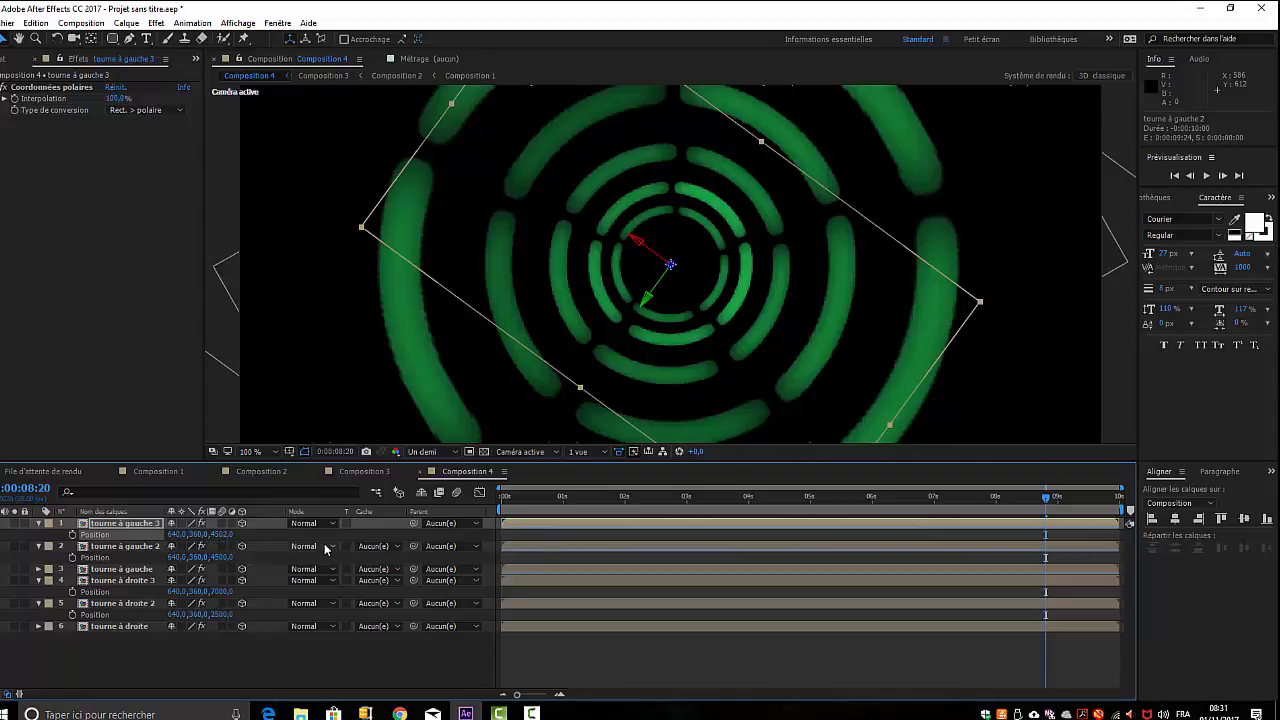
# Preview the animation briefly, move the current time to 0:00:04:24 and set the Z position of "tourne à gauche 3" to 9000
pyautogui.press('space')
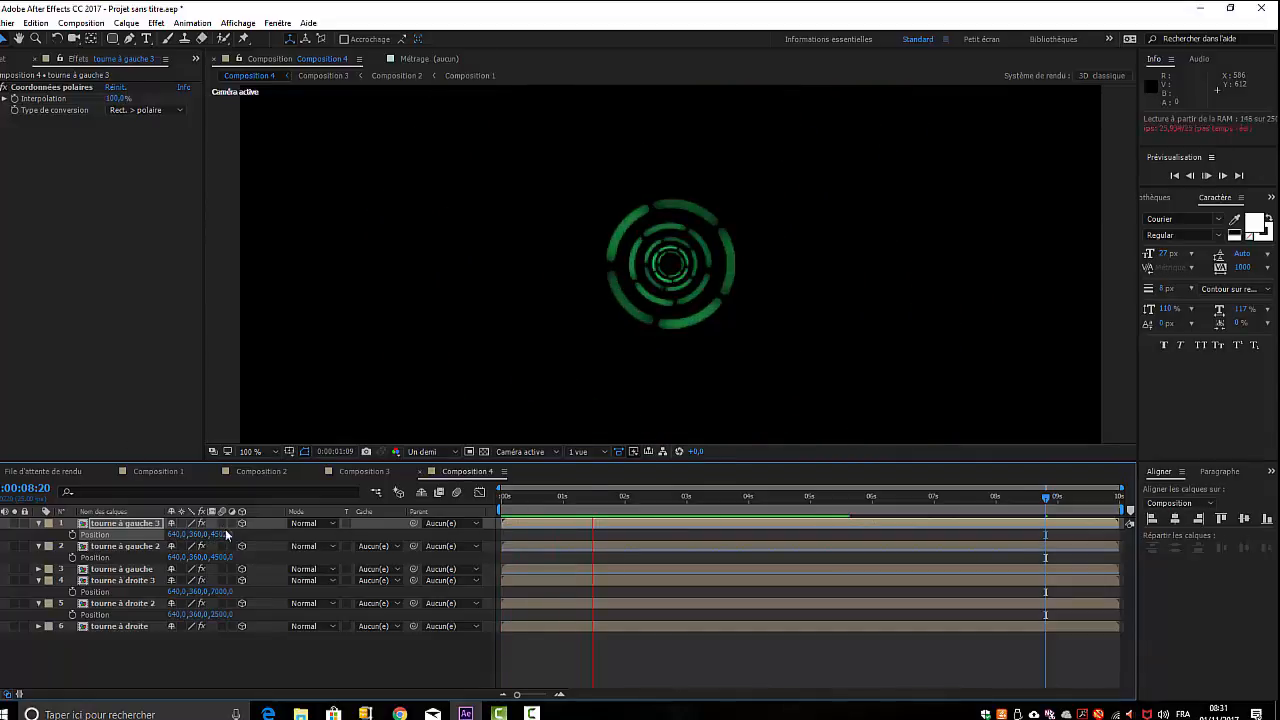
pyautogui.press('space')
pyautogui.moveTo(596, 497); pyautogui.dragTo(808, 532)
pyautogui.click(228, 534)
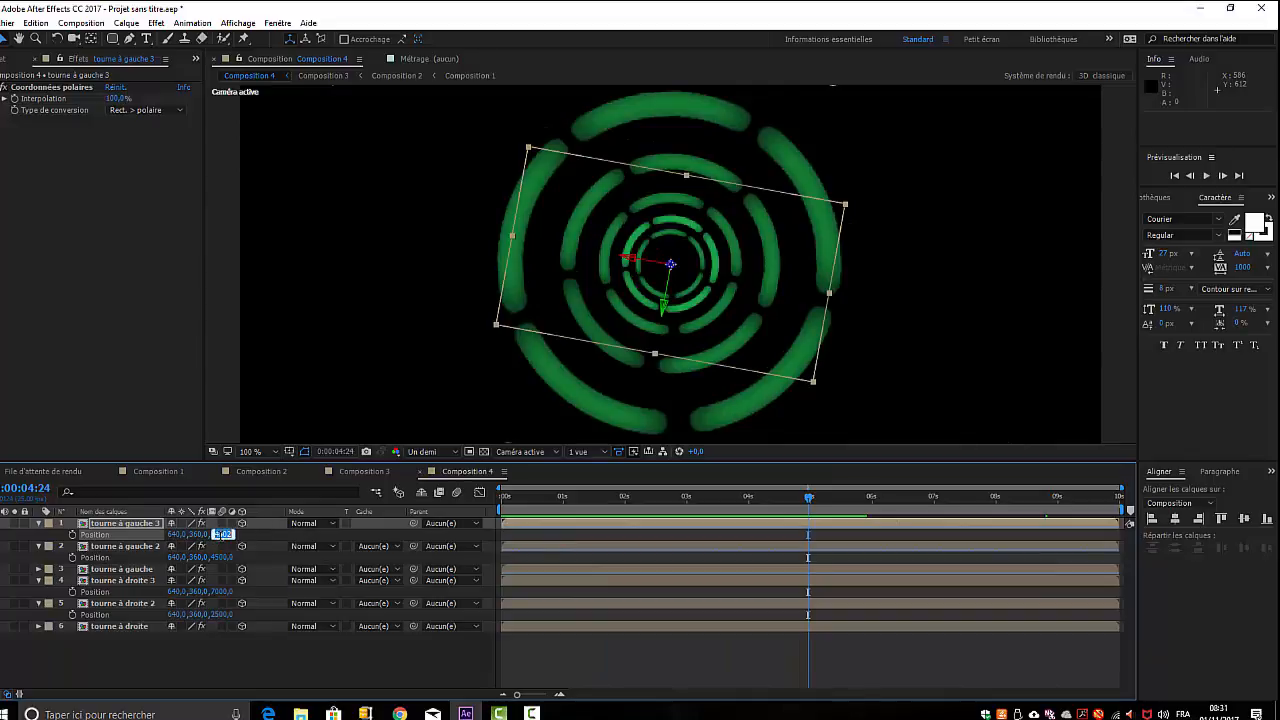
pyautogui.write('500,0')
pyautogui.click(225, 661)
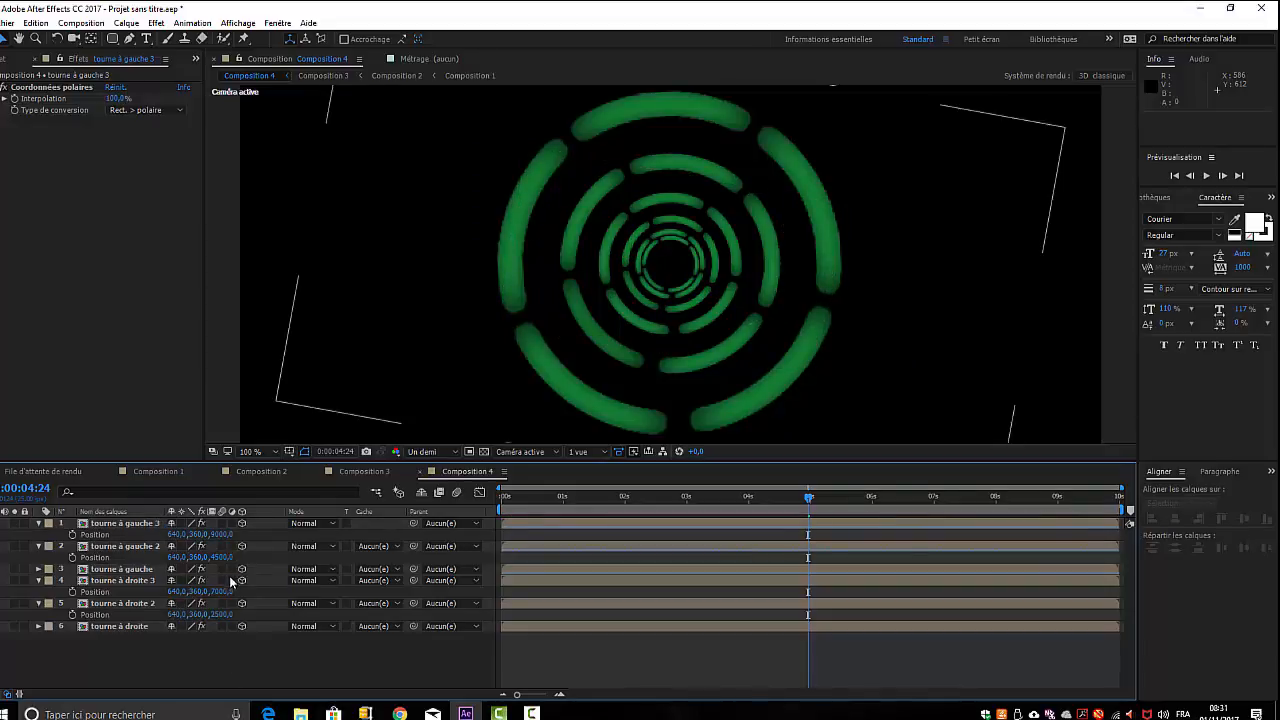
# Increase the Z position of "tourne à gauche 3" to 10000 and preview the six-ring animation through 0:00:07:24
pyautogui.click(222, 534)
pyautogui.write('10')
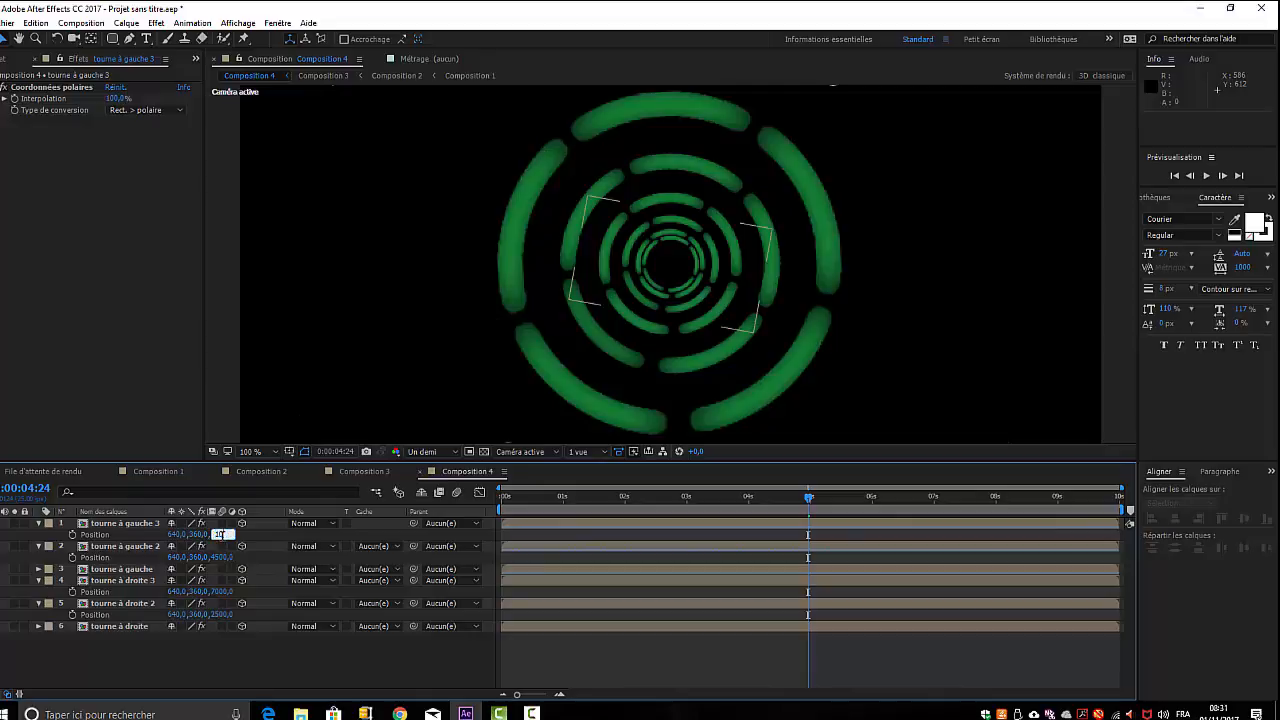
pyautogui.write('000')
pyautogui.click(309, 660)
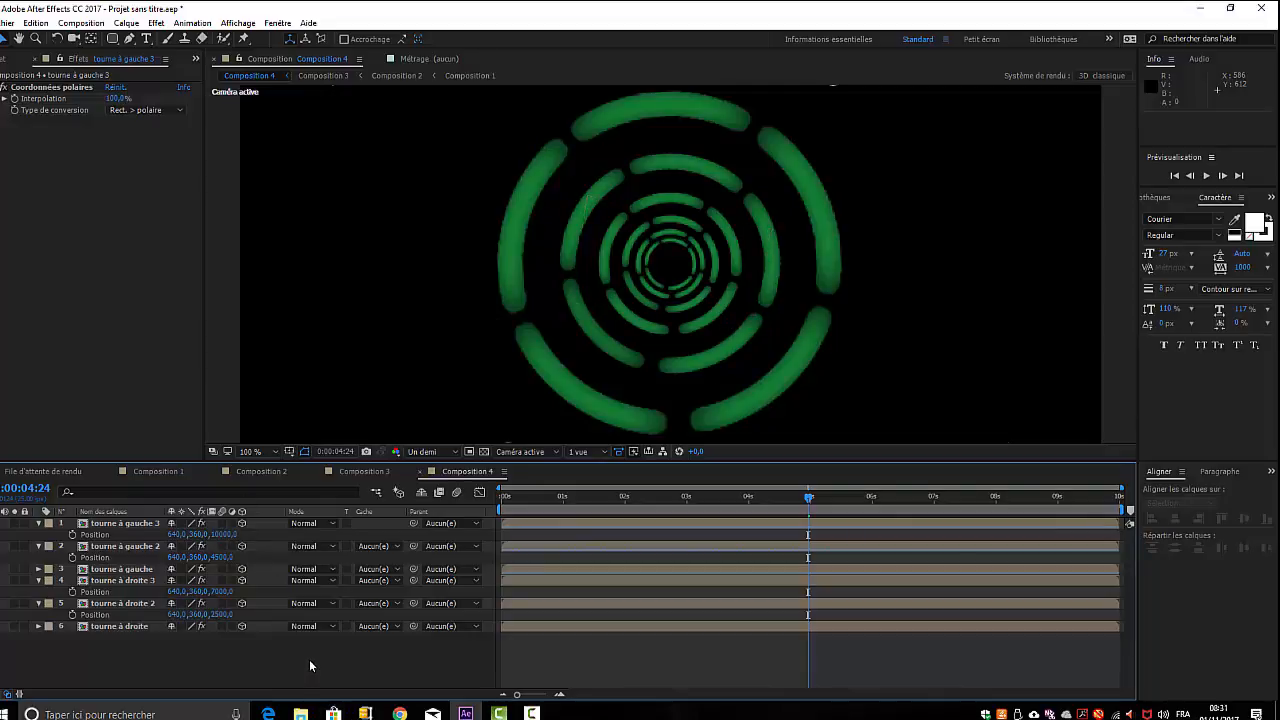
pyautogui.press('space')
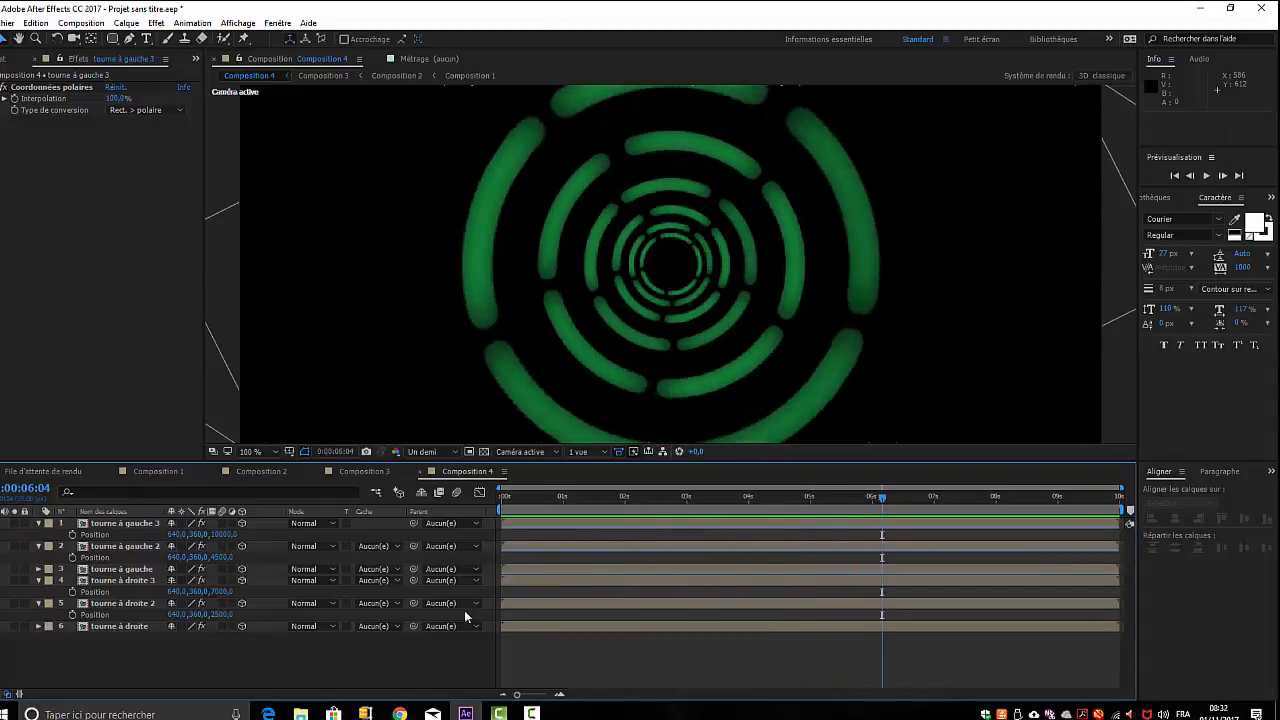
pyautogui.moveTo(896, 502); pyautogui.dragTo(997, 497)
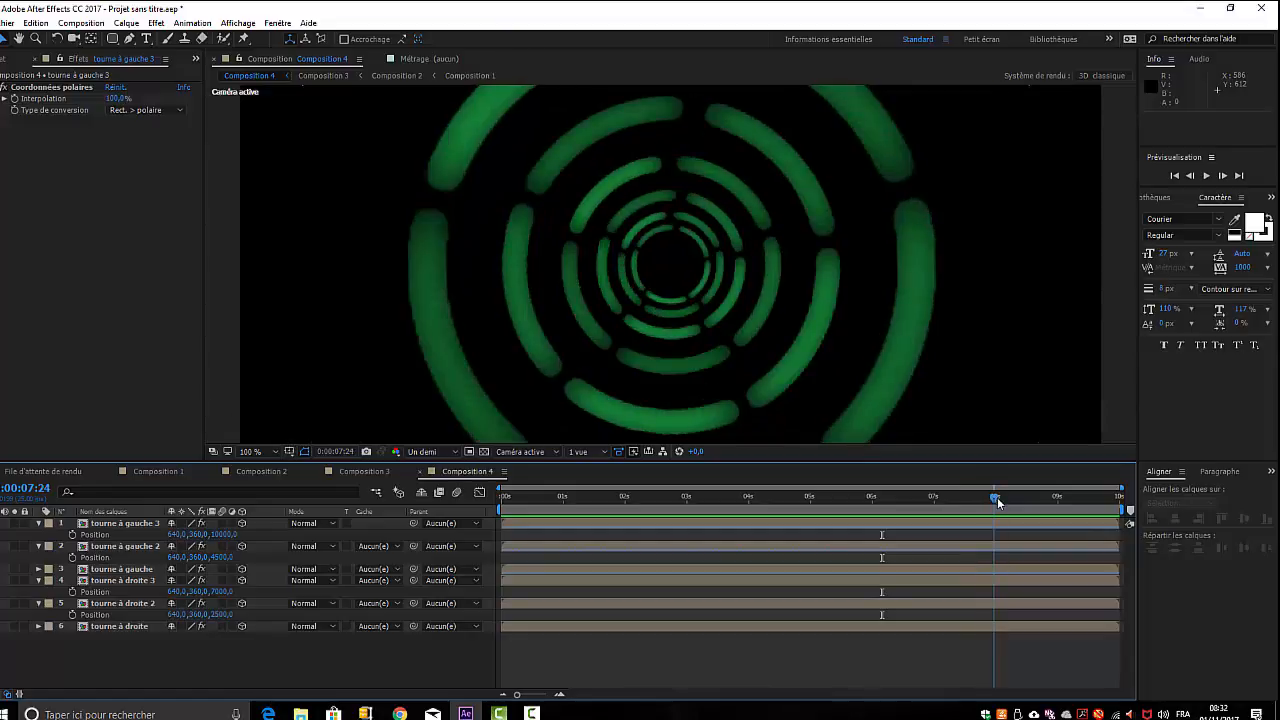